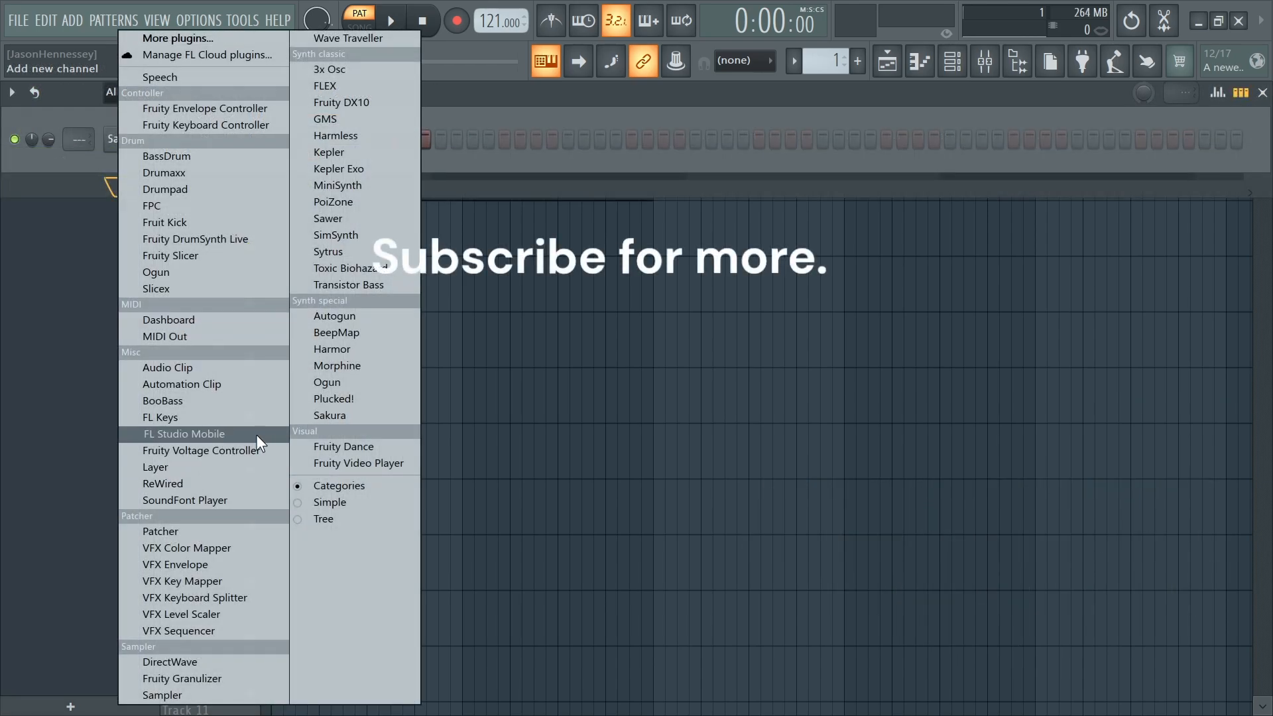
# Add a Harmor channel with the Gamer preset and display its piano roll.
pyautogui.click(353, 349)
pyautogui.moveTo(607, 317); pyautogui.dragTo(629, 92)
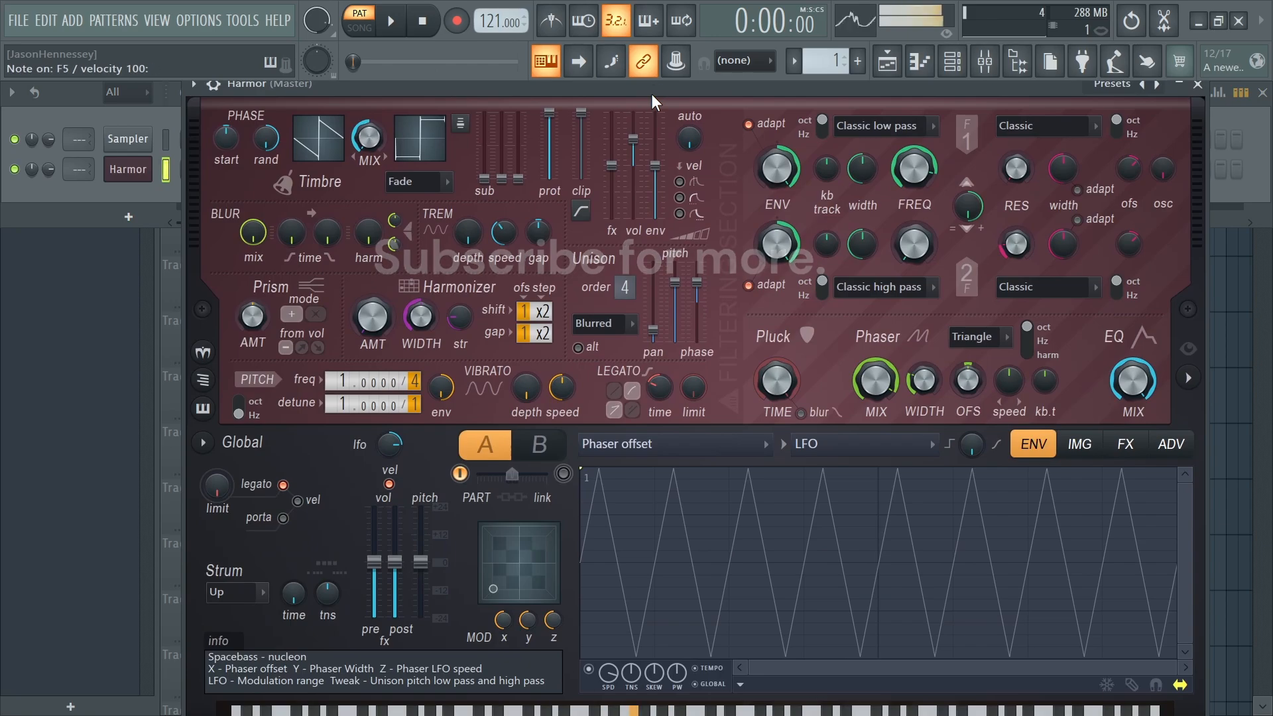
pyautogui.press('F7')
pyautogui.click(1097, 126)
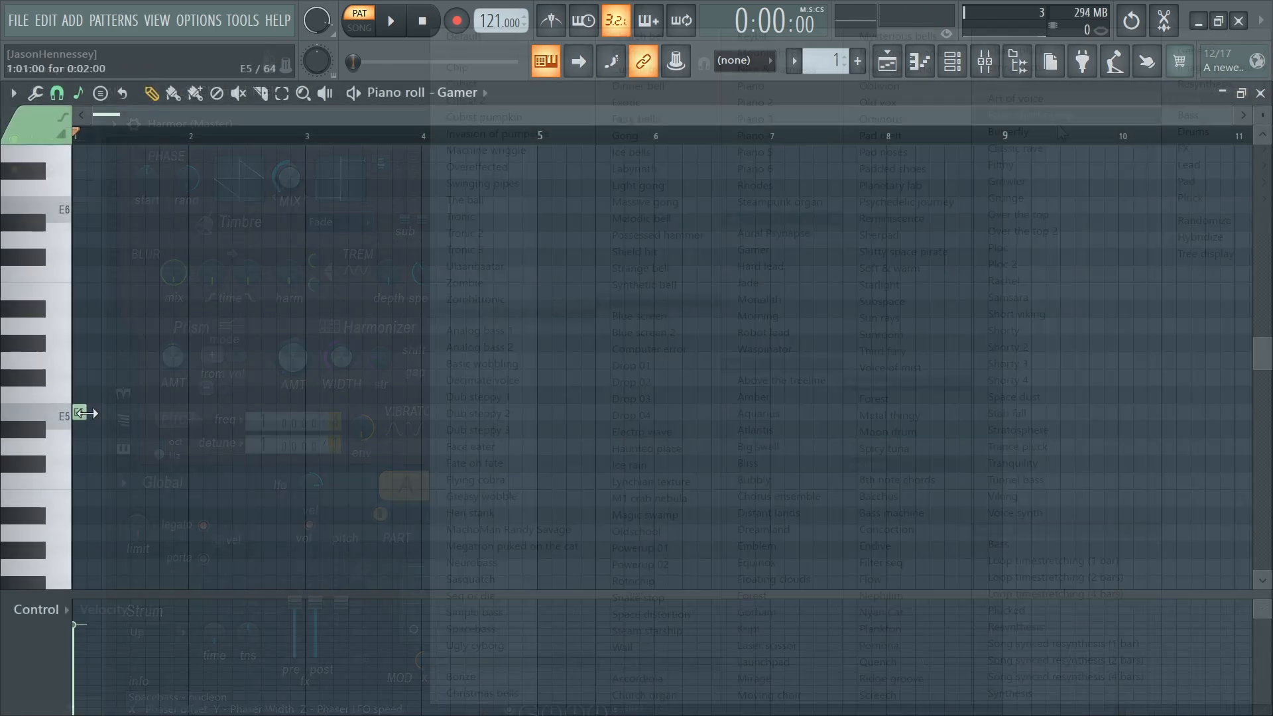
# Enter two consecutive E5 notes from the start of bar 1, the first six steps long and the second four steps long.
pyautogui.click(91, 412)
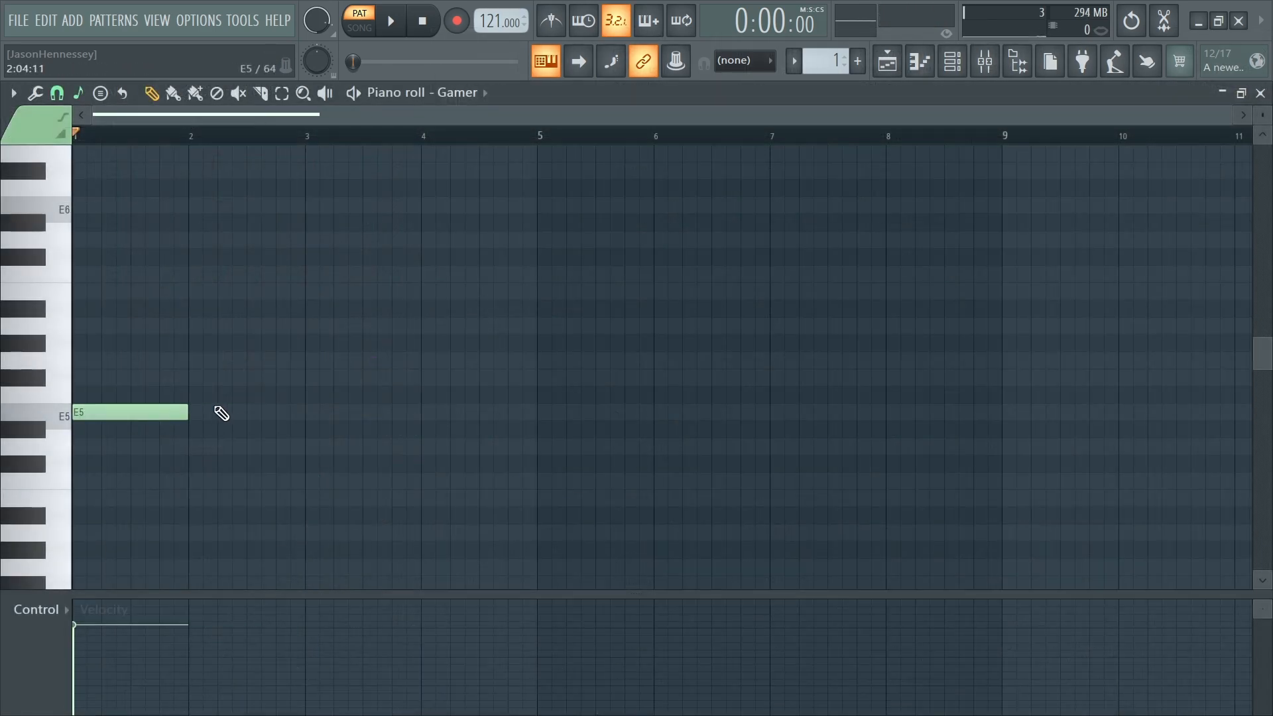
pyautogui.press('space')
pyautogui.moveTo(177, 412); pyautogui.dragTo(102, 443)
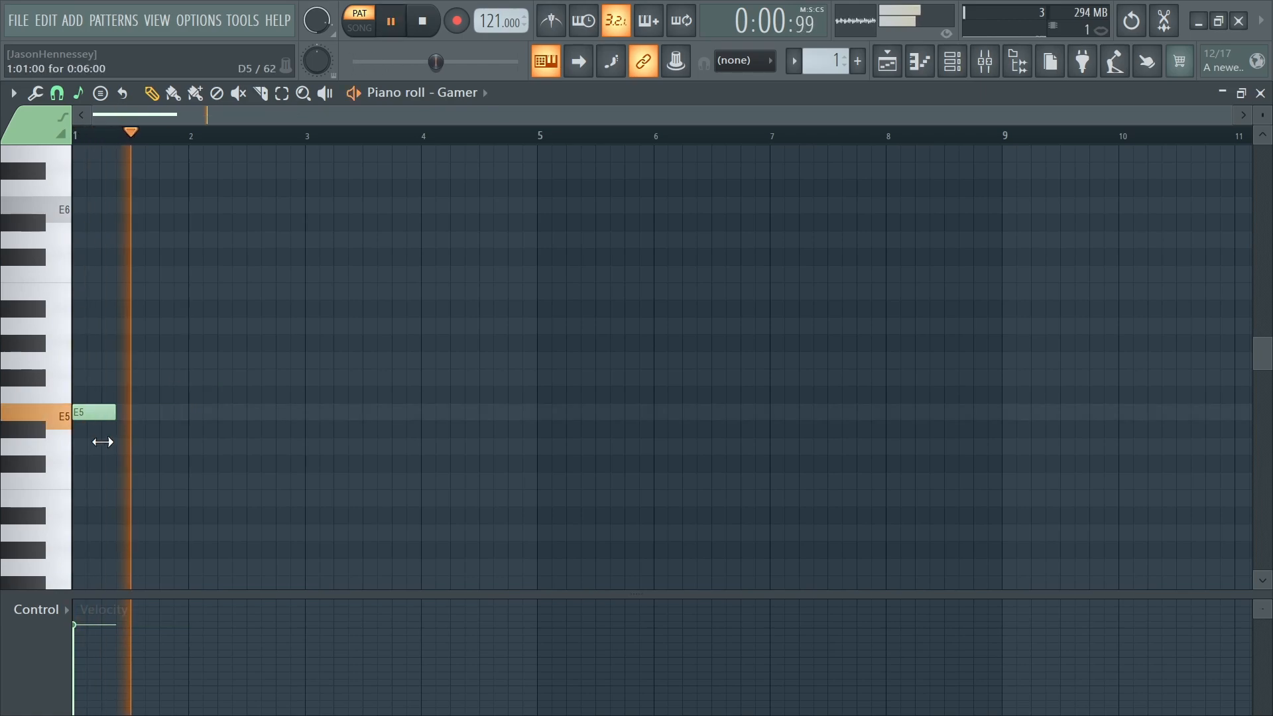
pyautogui.scroll(6, 99, 408)
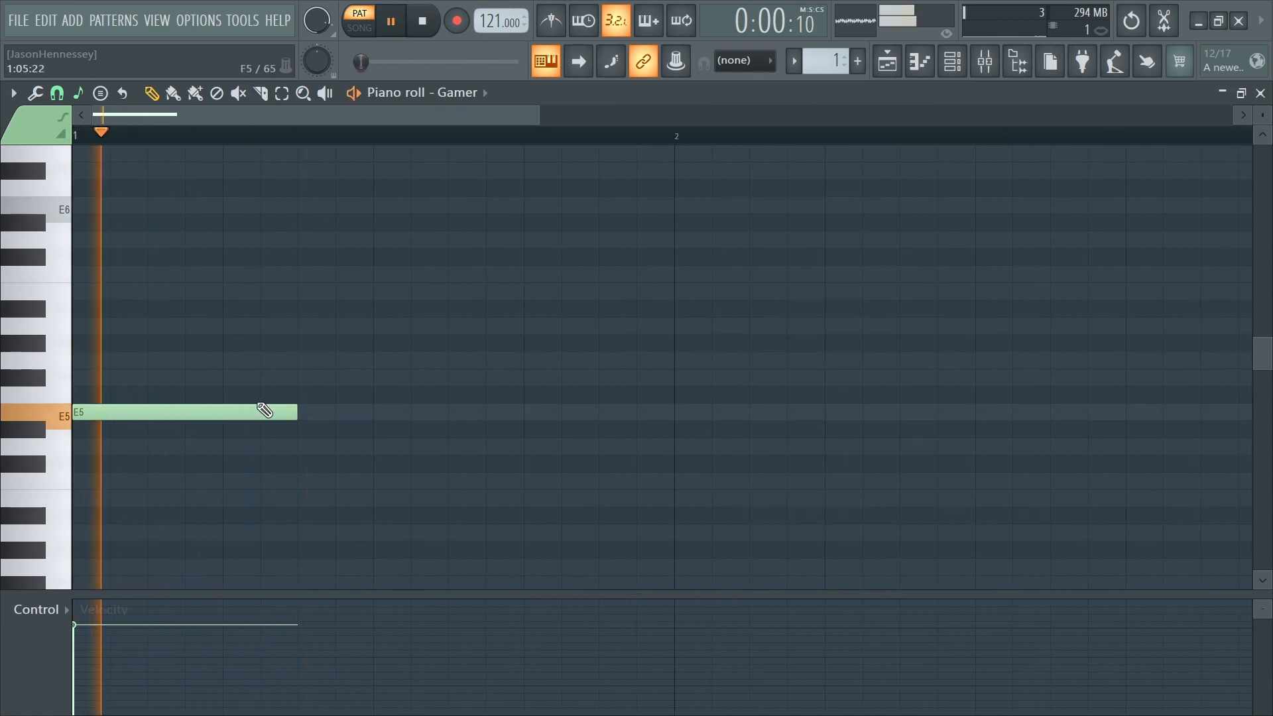
pyautogui.press('space')
pyautogui.click(307, 412)
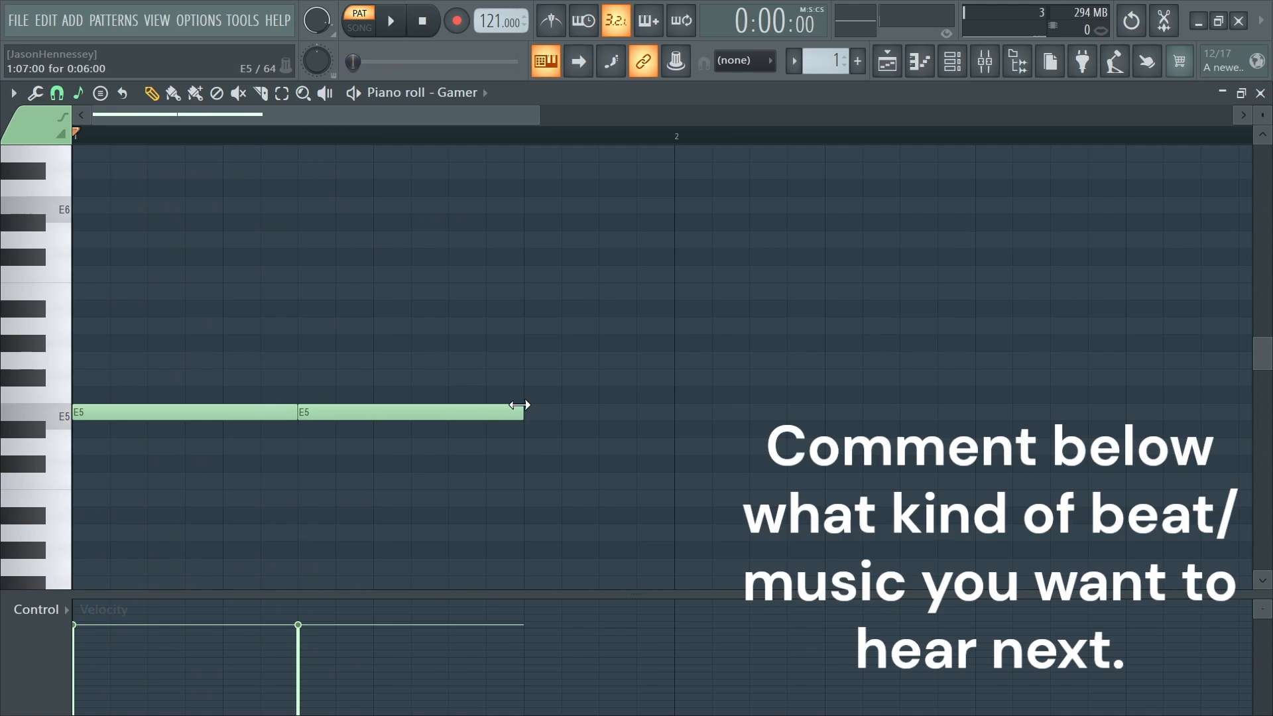
pyautogui.press('space')
pyautogui.moveTo(519, 406); pyautogui.dragTo(443, 434)
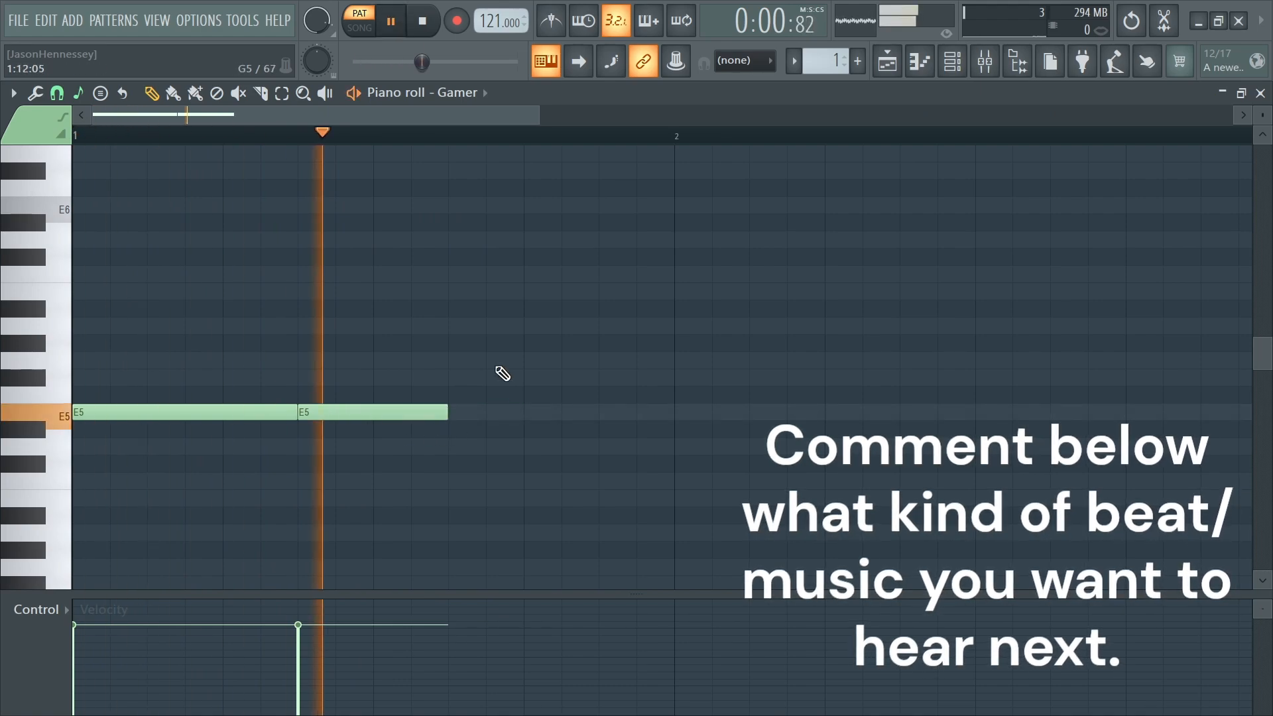
# Complete bar 1 with a four-step A5 note followed by a two-step B5 note.
pyautogui.click(465, 378)
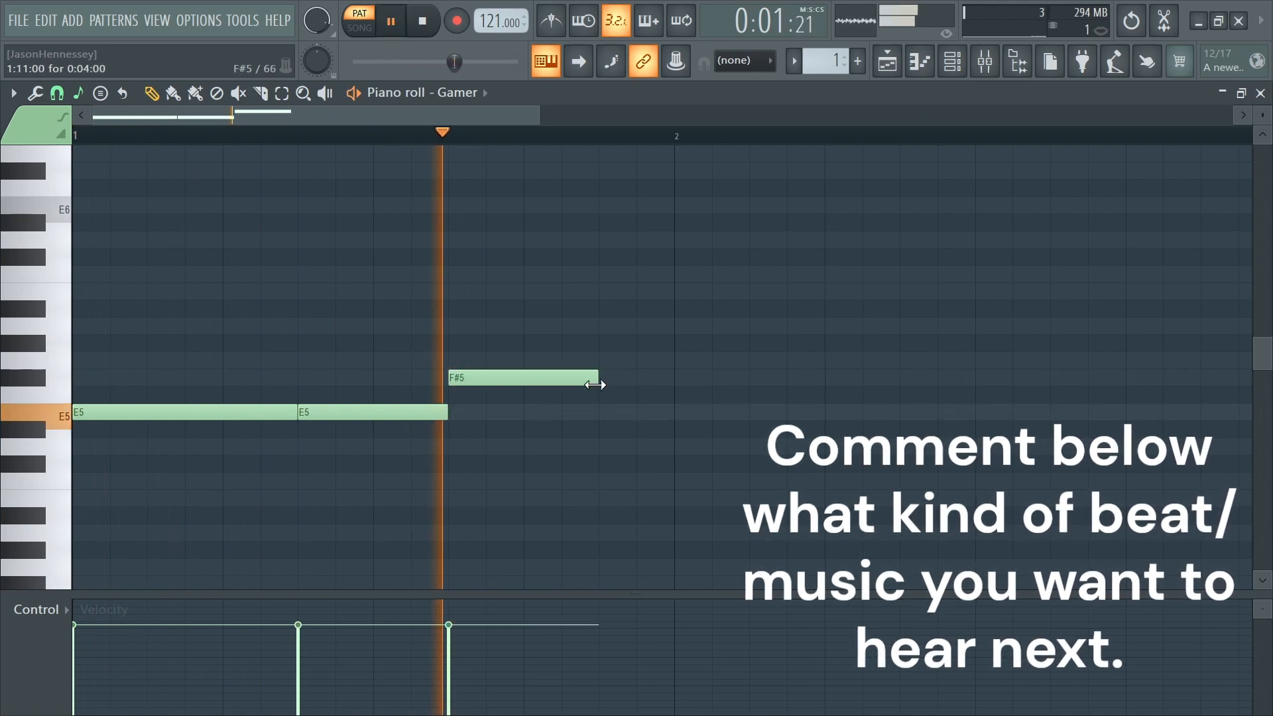
pyautogui.click(617, 292)
pyautogui.moveTo(504, 377); pyautogui.dragTo(597, 325)
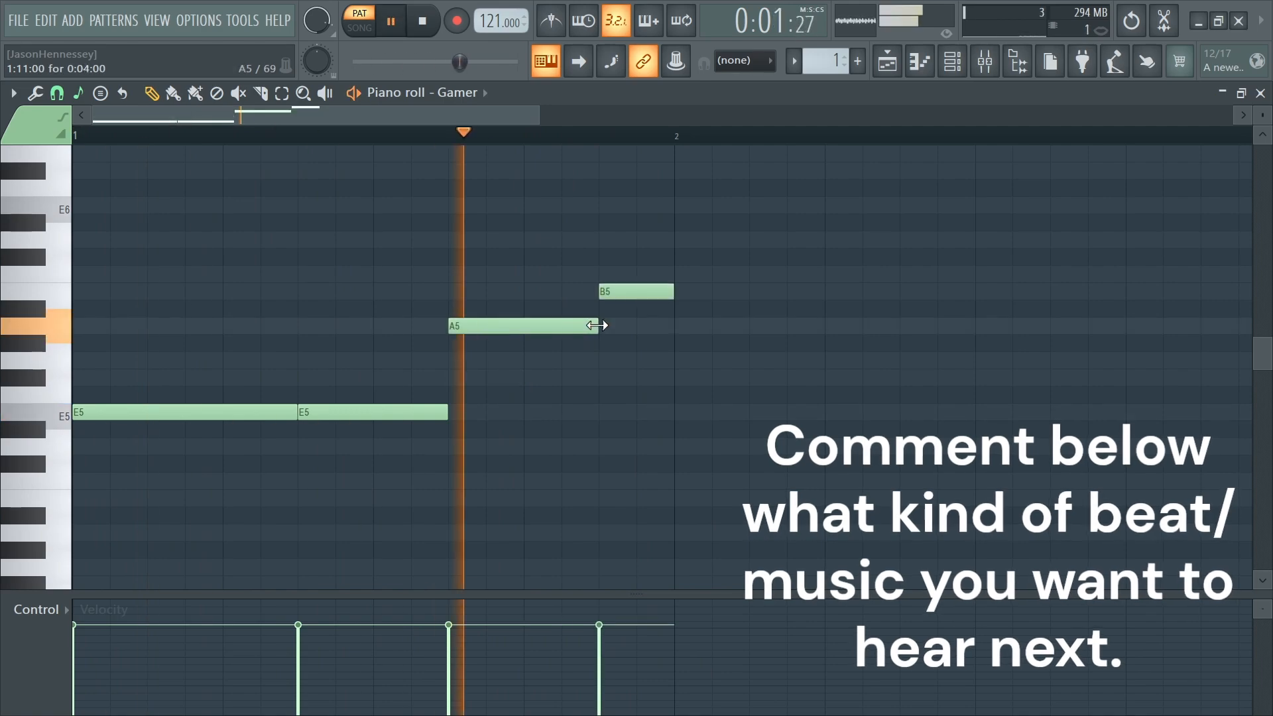
# Duplicate the one-bar phrase until it fills bars 1 to 4.
pyautogui.moveTo(670, 250)
pyautogui.mouseDown()
pyautogui.moveTo(625, 307)
pyautogui.moveTo(176, 429)
pyautogui.moveTo(875, 406)
pyautogui.moveTo(782, 421)
pyautogui.mouseUp()
pyautogui.scroll(-4, 645, 455)
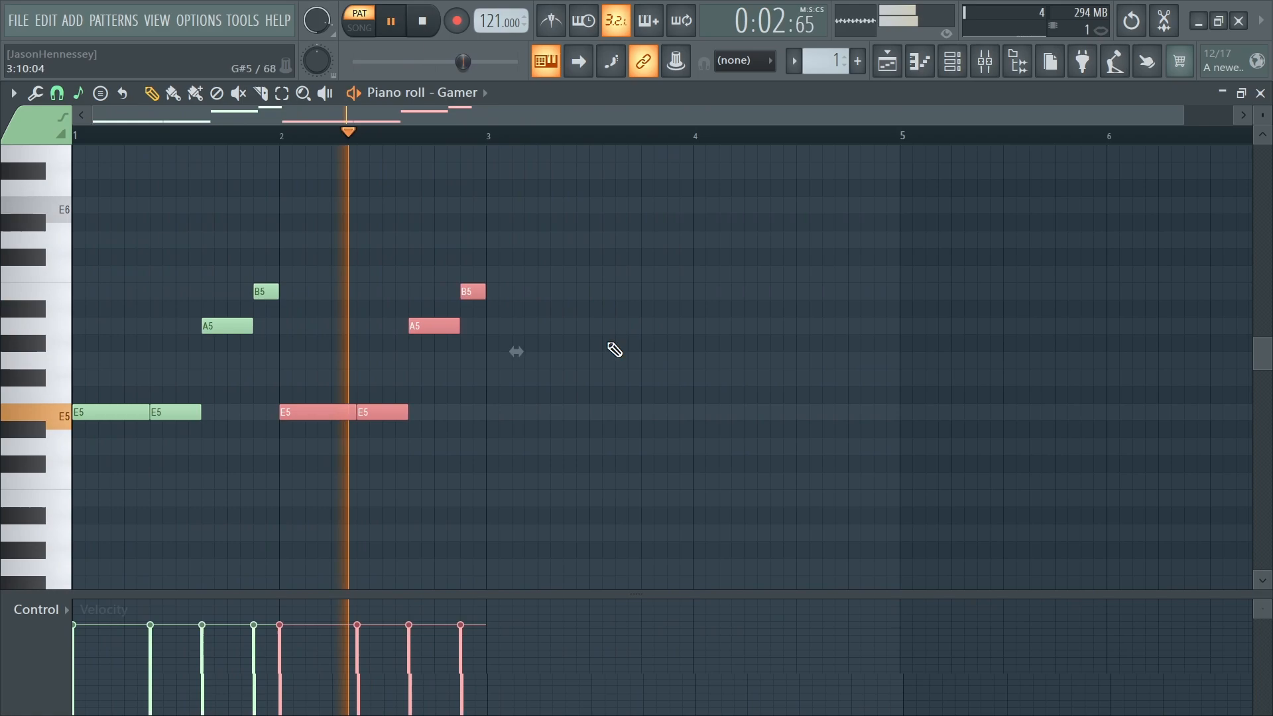
pyautogui.moveTo(597, 213); pyautogui.dragTo(511, 429)
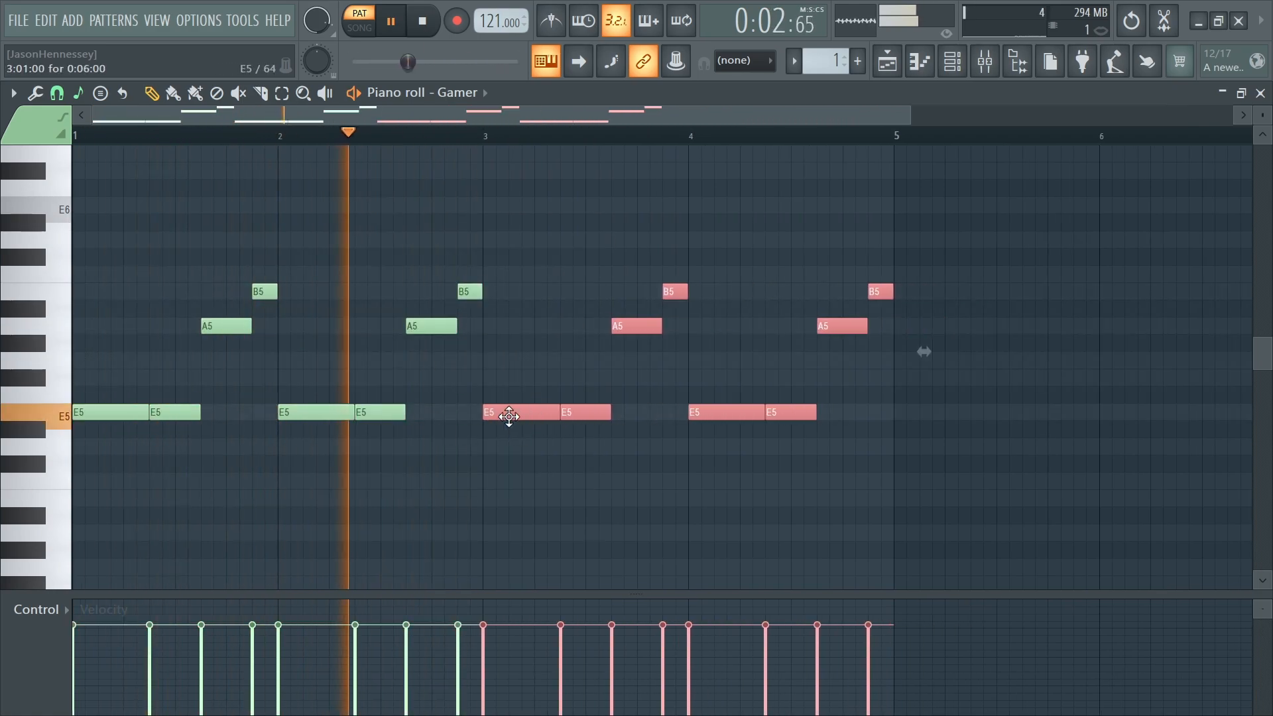
# Transpose the copied phrases in bars 3 and 4 up five semitones so they start on A5.
pyautogui.hotkey('shift', 'Up')
pyautogui.hotkey('shift', 'Up')
pyautogui.hotkey('shift', 'Up')
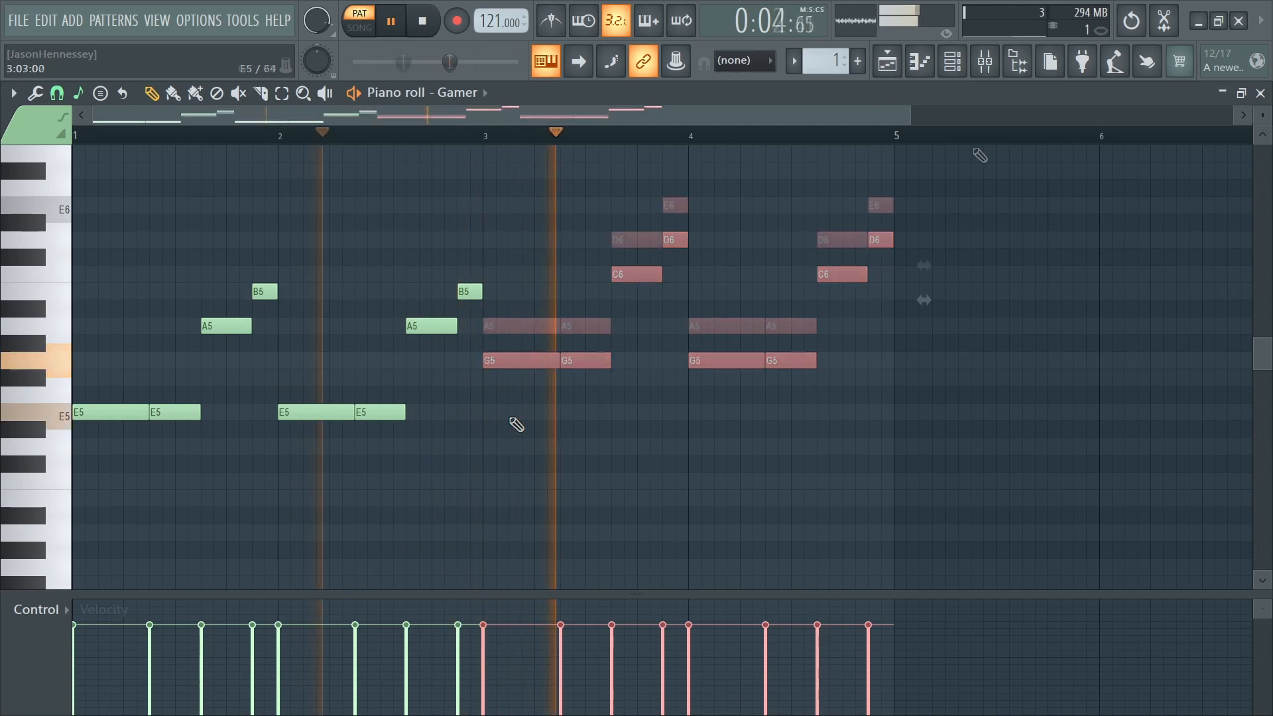
pyautogui.hotkey('shift', 'Up')
pyautogui.hotkey('shift', 'Up')
# Try lowering the two E6 notes at the ends of bars 3 and 4 by one octave.
pyautogui.moveTo(951, 179); pyautogui.dragTo(556, 219)
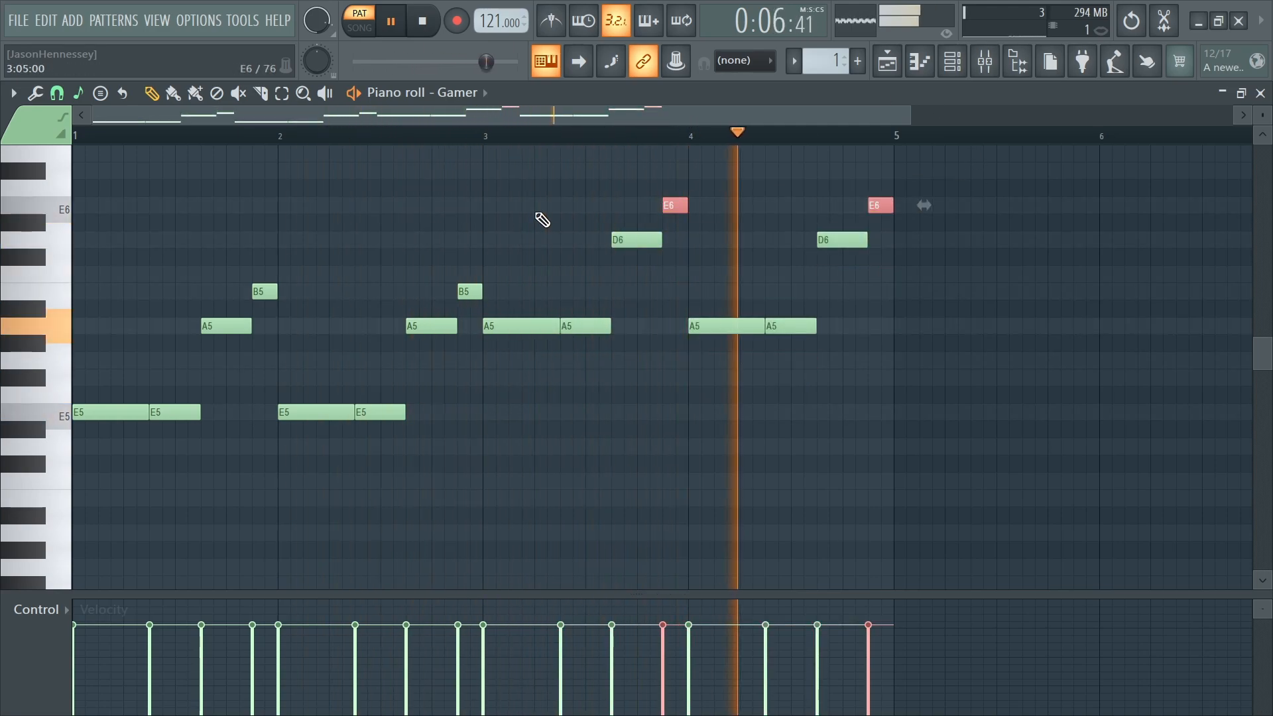
pyautogui.hotkey('ctrl', 'Down')
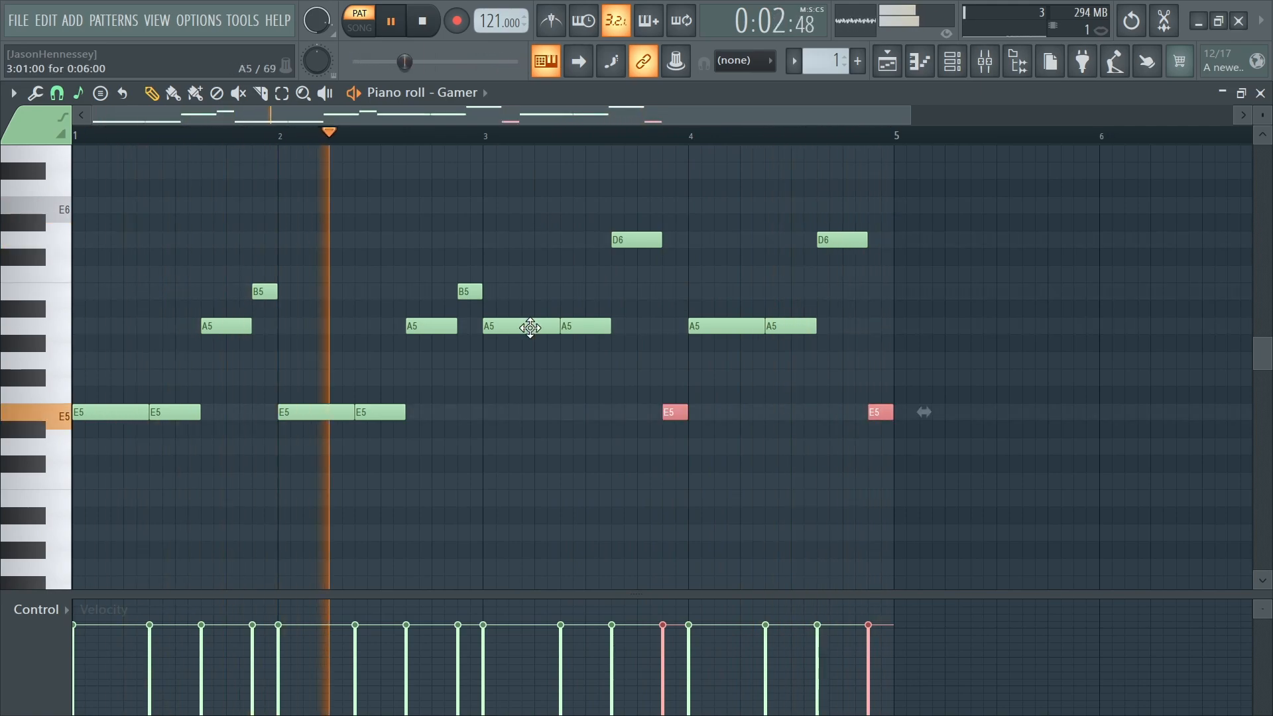
pyautogui.hotkey('ctrl', 'Up')
# Lower the two D6 notes in bars 3 and 4 to D5 and duplicate the four-bar melody into bars 5 to 8.
pyautogui.moveTo(602, 236); pyautogui.dragTo(856, 244)
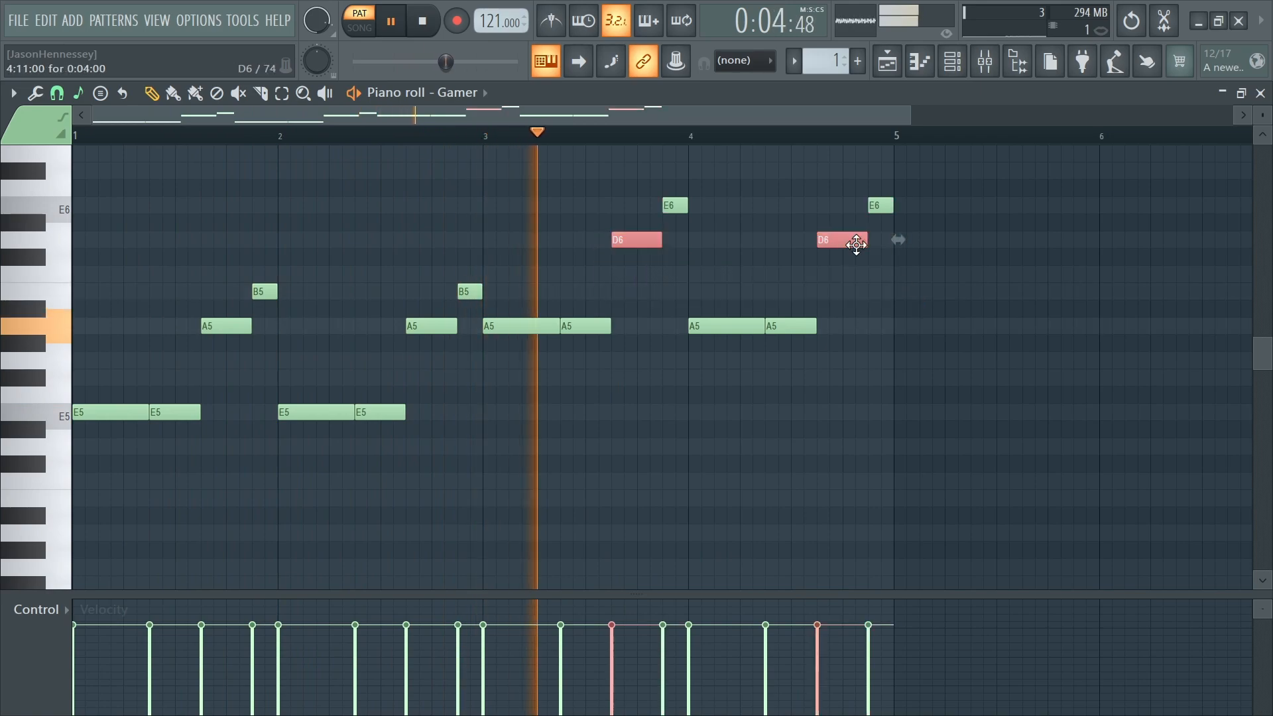
pyautogui.hotkey('ctrl', 'Down')
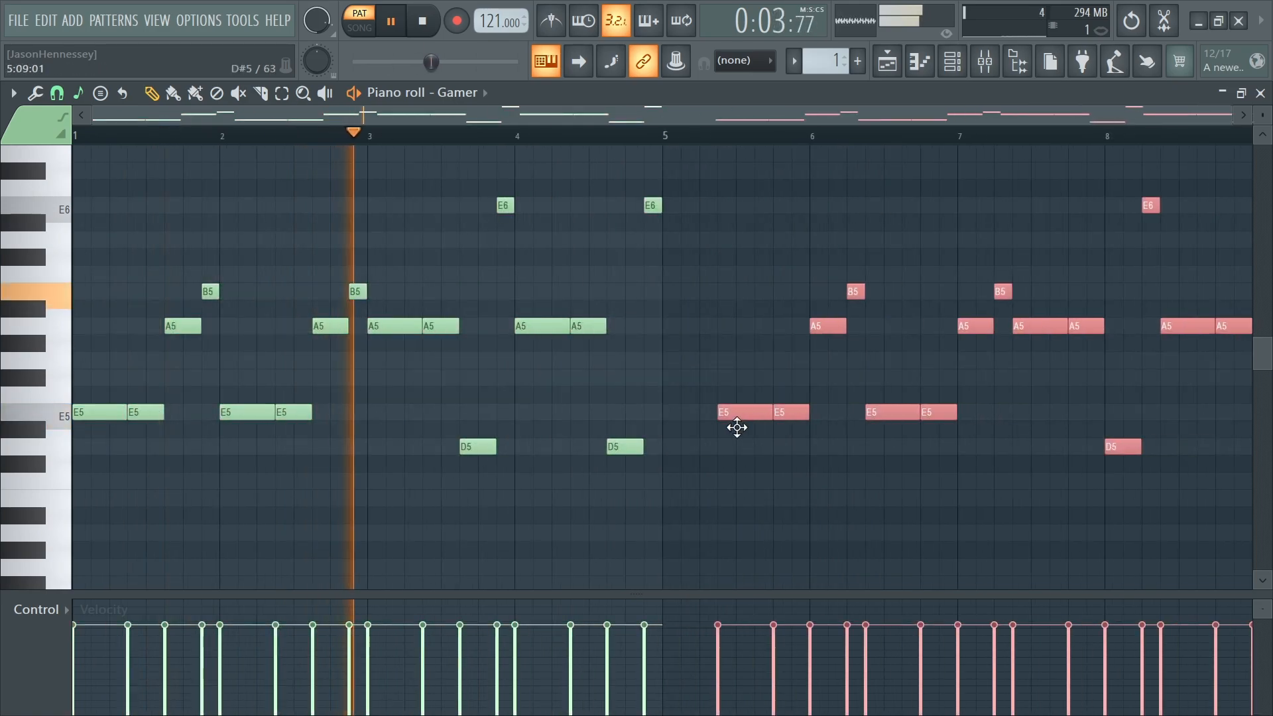
pyautogui.moveTo(735, 425); pyautogui.dragTo(684, 431)
pyautogui.scroll(-2, 686, 451)
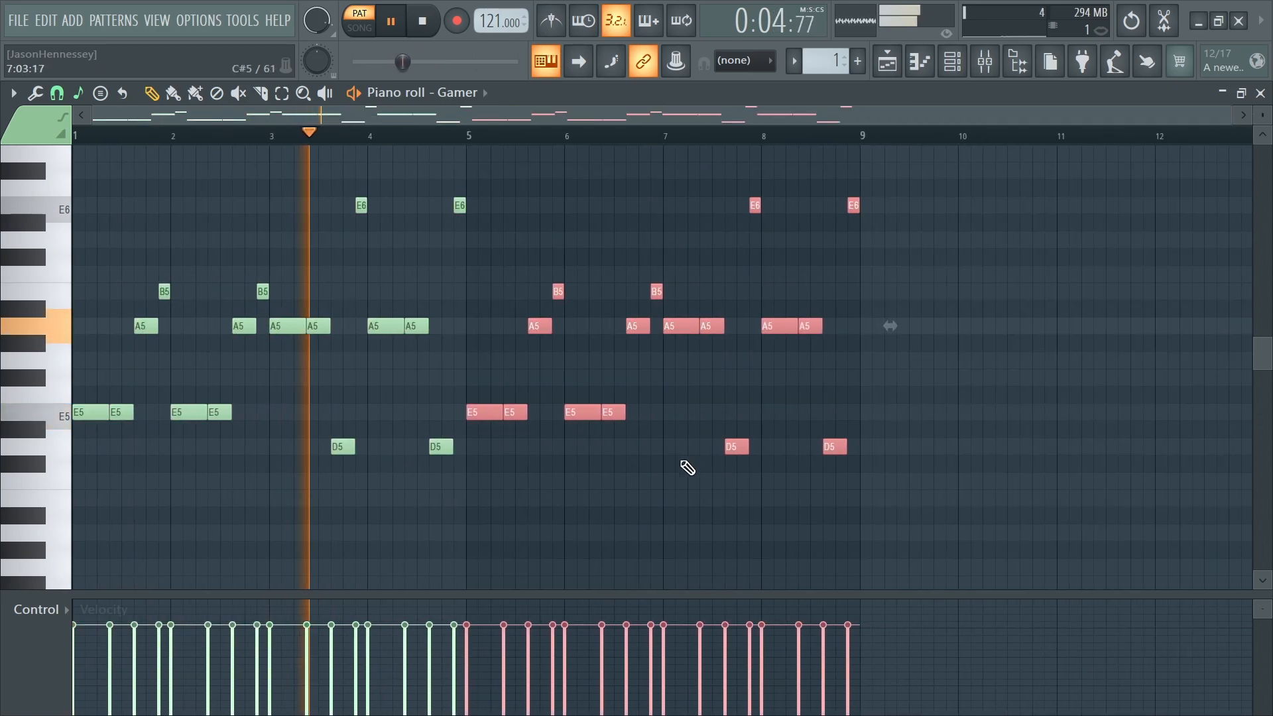
pyautogui.click(557, 503)
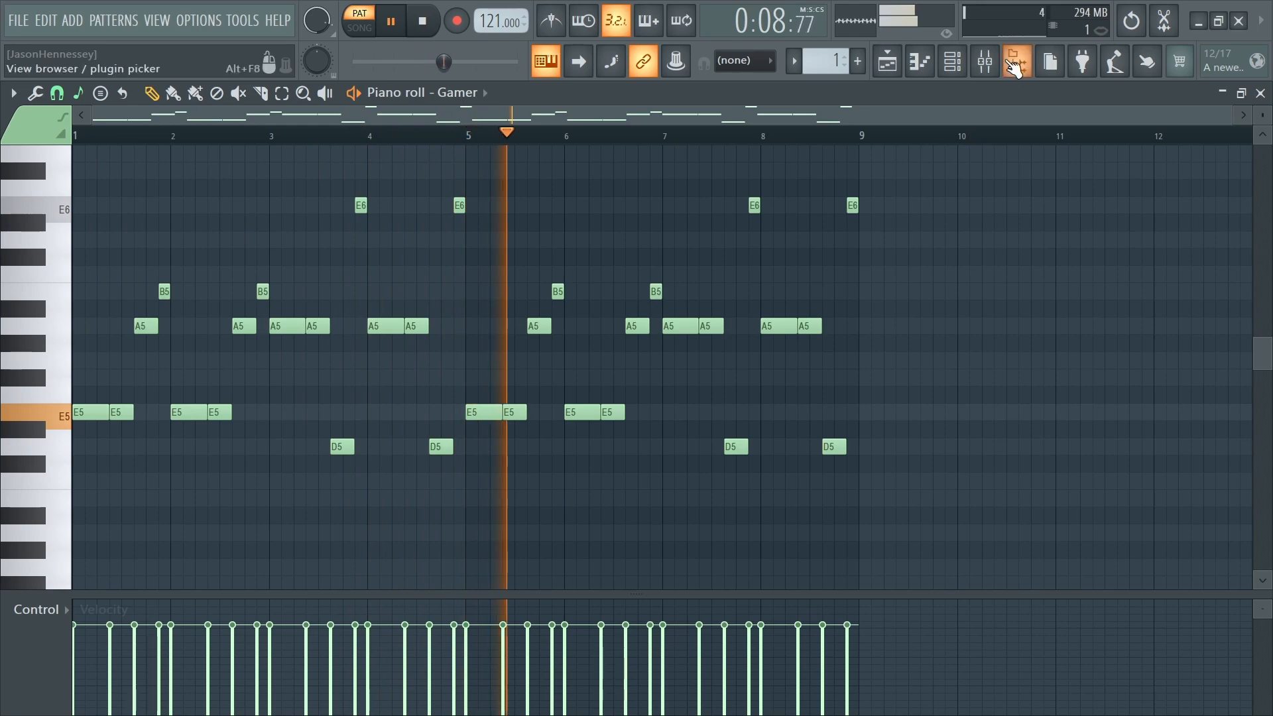
# Stop playback, route the Gamer channel to mixer track 1 and select that track.
pyautogui.press('space')
pyautogui.click(952, 61)
pyautogui.hotkey('ctrl', 'l')
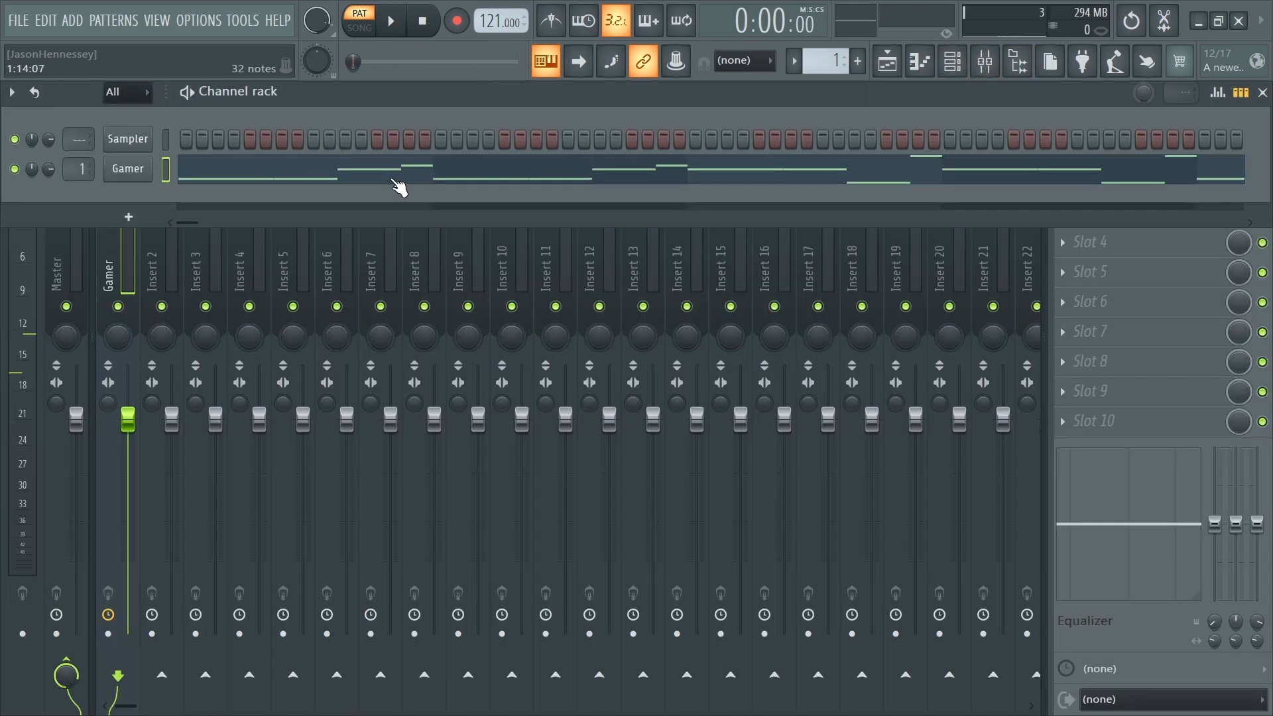
pyautogui.click(112, 272)
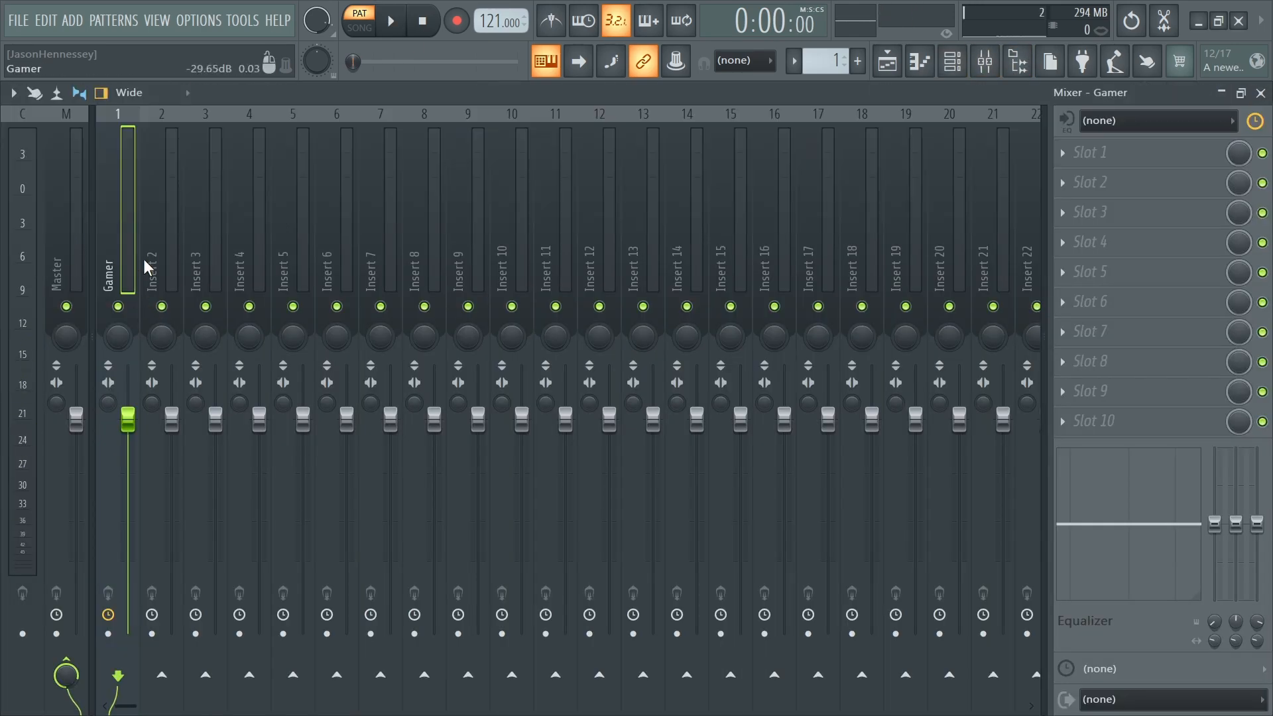
# Load Gross Beat in effect slot 1 and Patcher with the Gross Ambience preset in slot 2 of the Gamer track.
pyautogui.click(1125, 146)
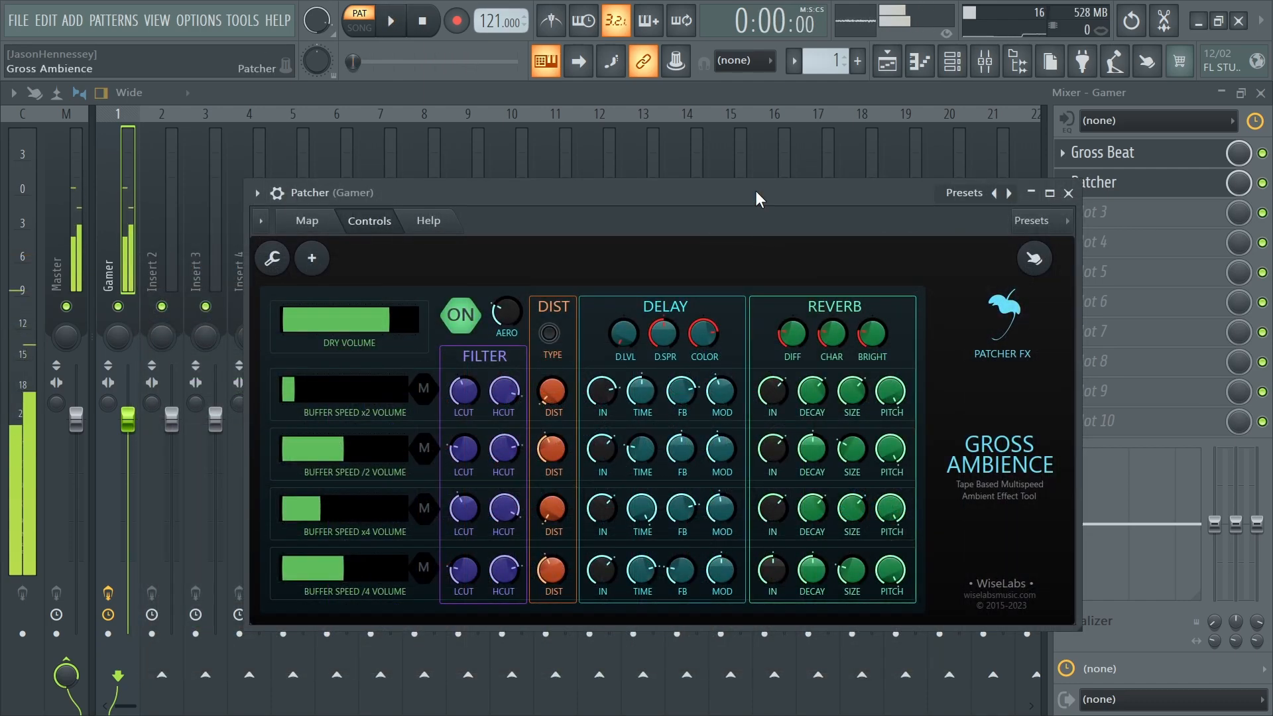
pyautogui.moveTo(754, 190); pyautogui.dragTo(754, 198)
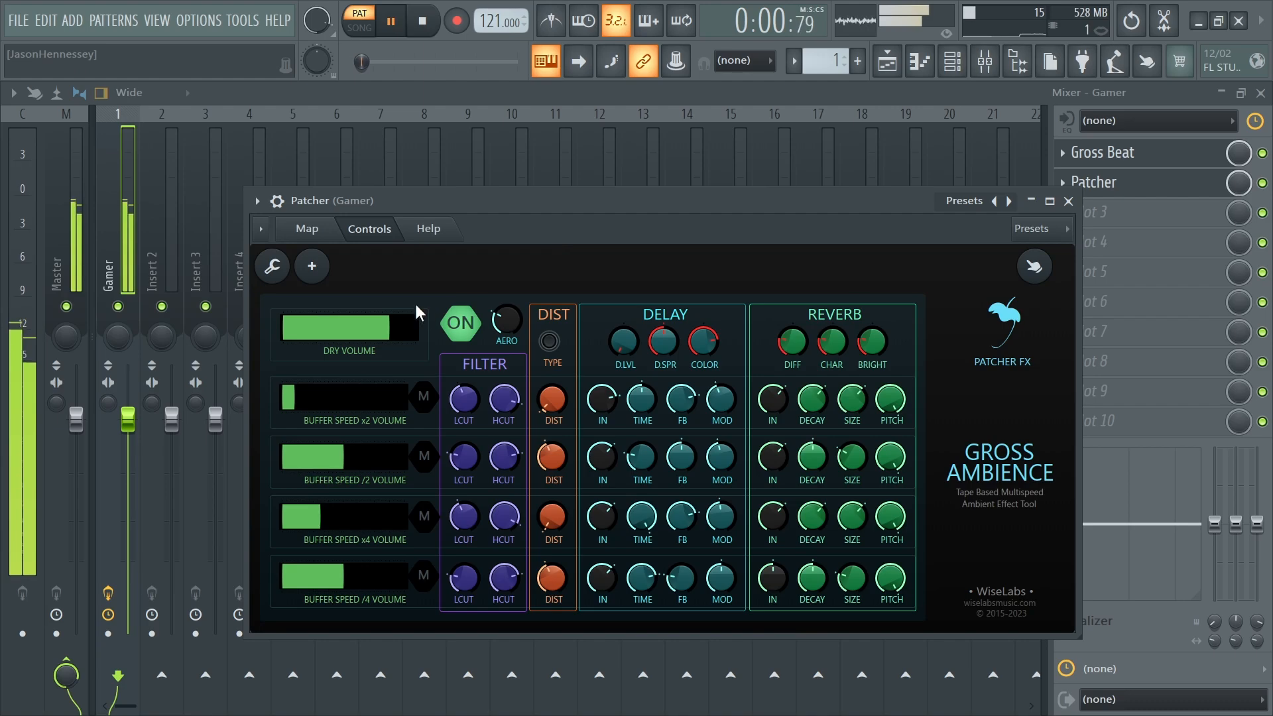
pyautogui.press('Escape')
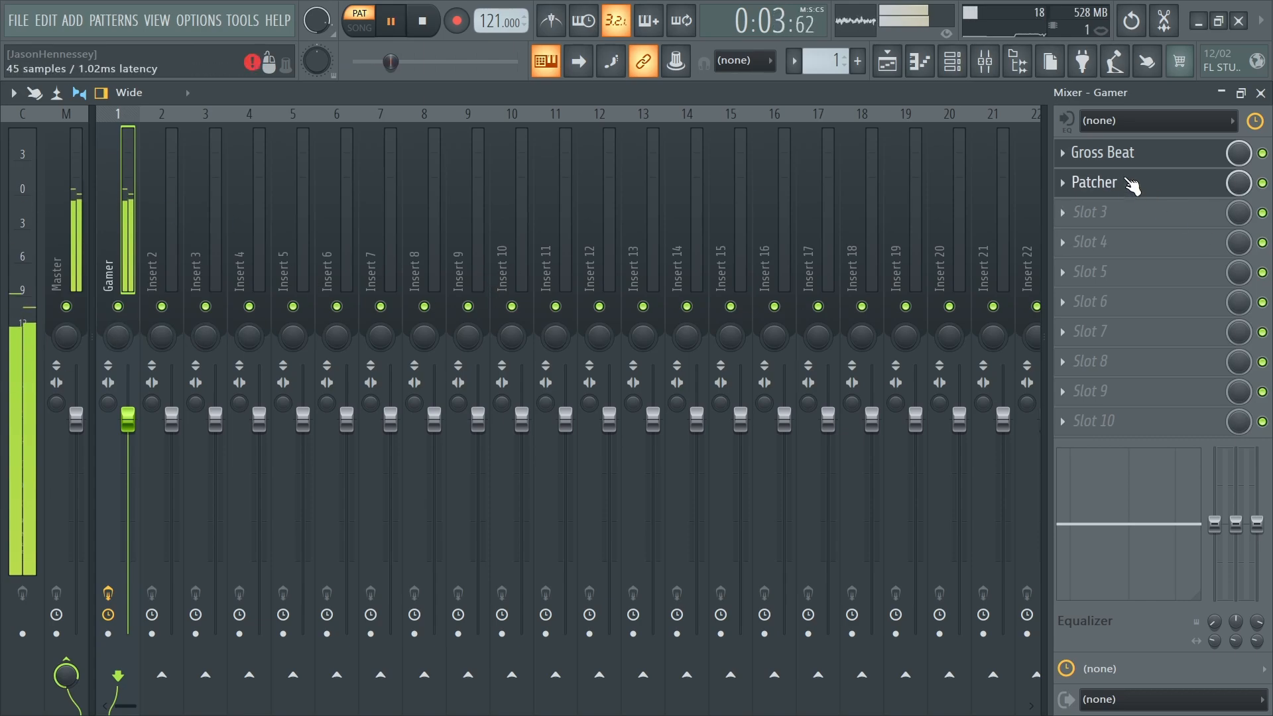
# Move Gross Beat one slot down in the effect chain and set its volume pattern to 1 Beat Gate.
pyautogui.rightClick(1084, 157)
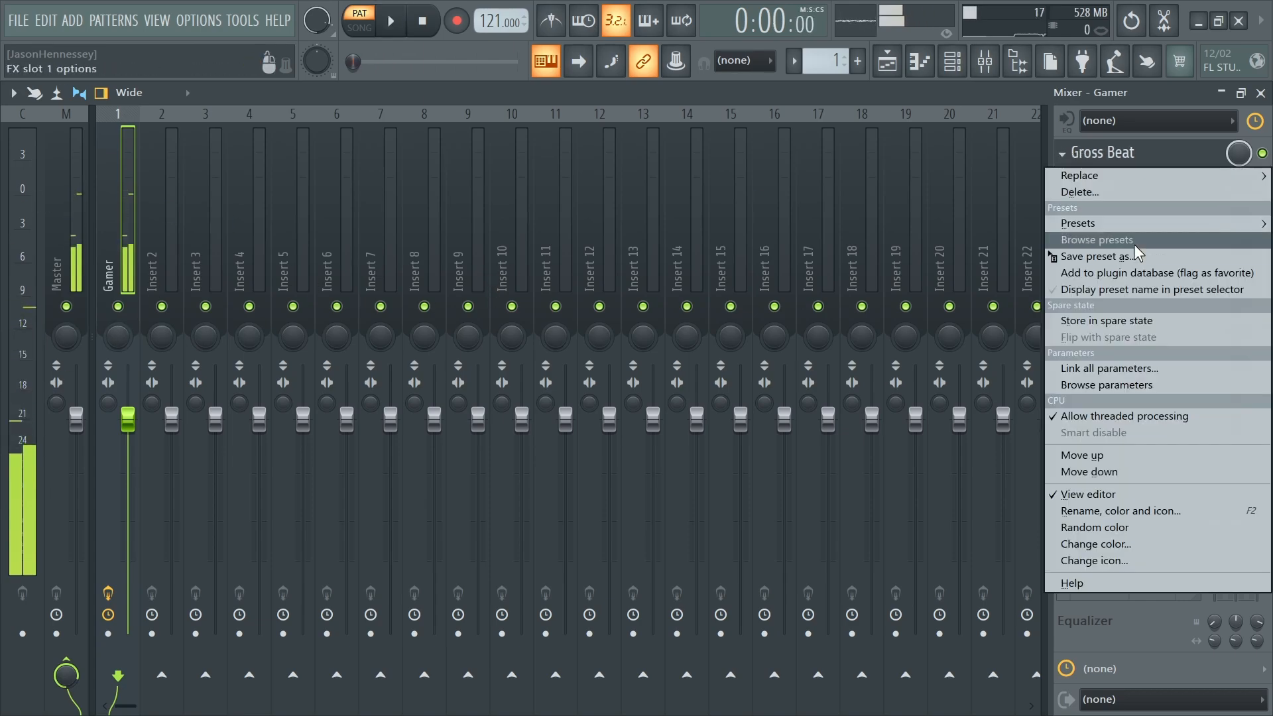
pyautogui.click(1121, 472)
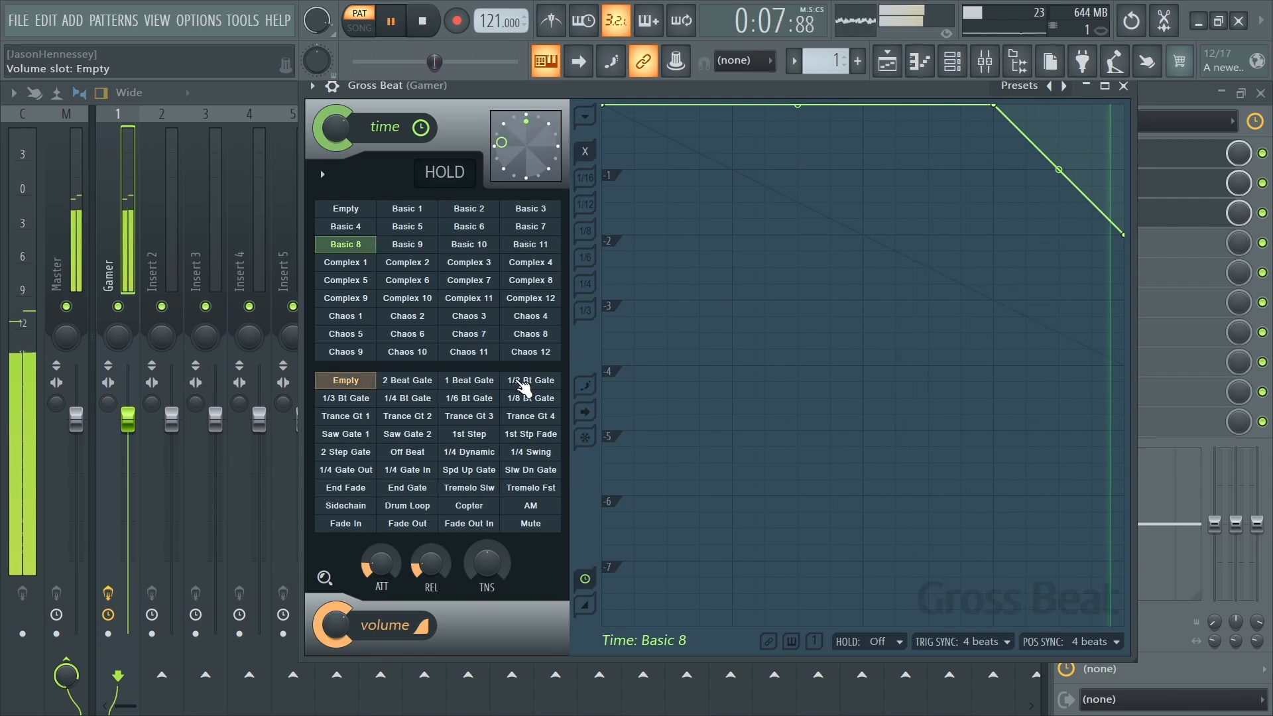
pyautogui.click(524, 386)
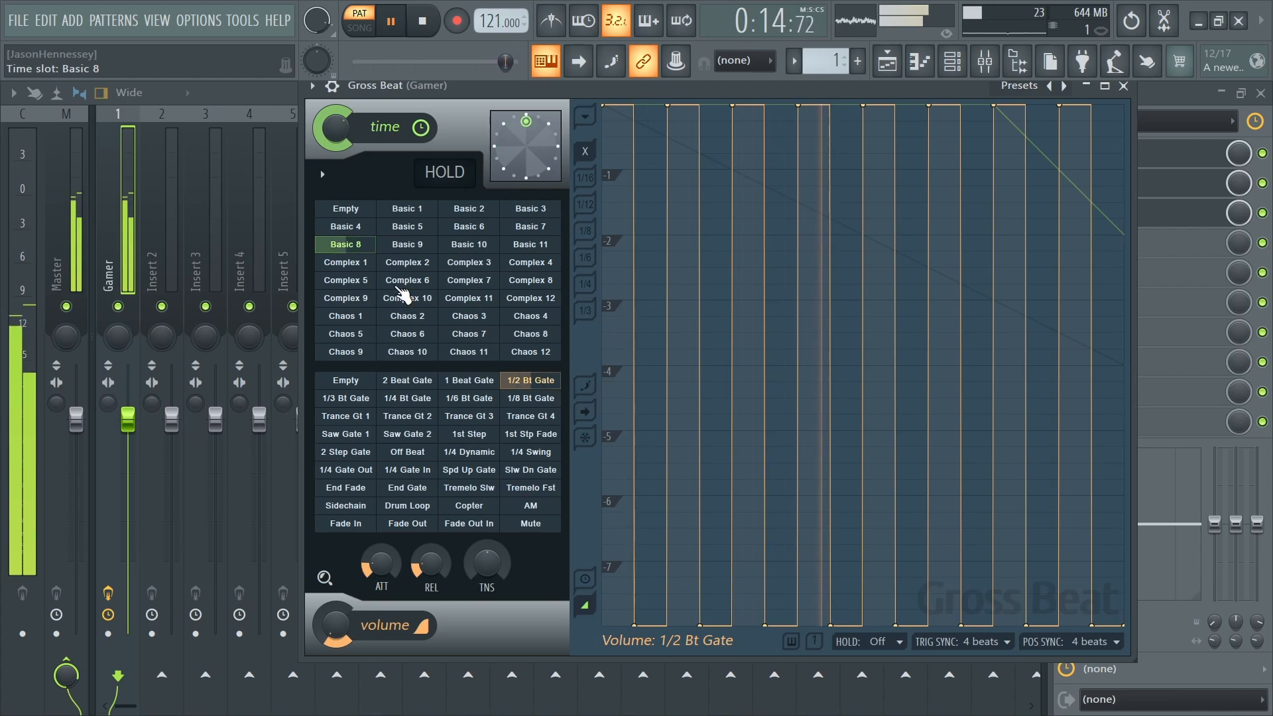
pyautogui.click(458, 380)
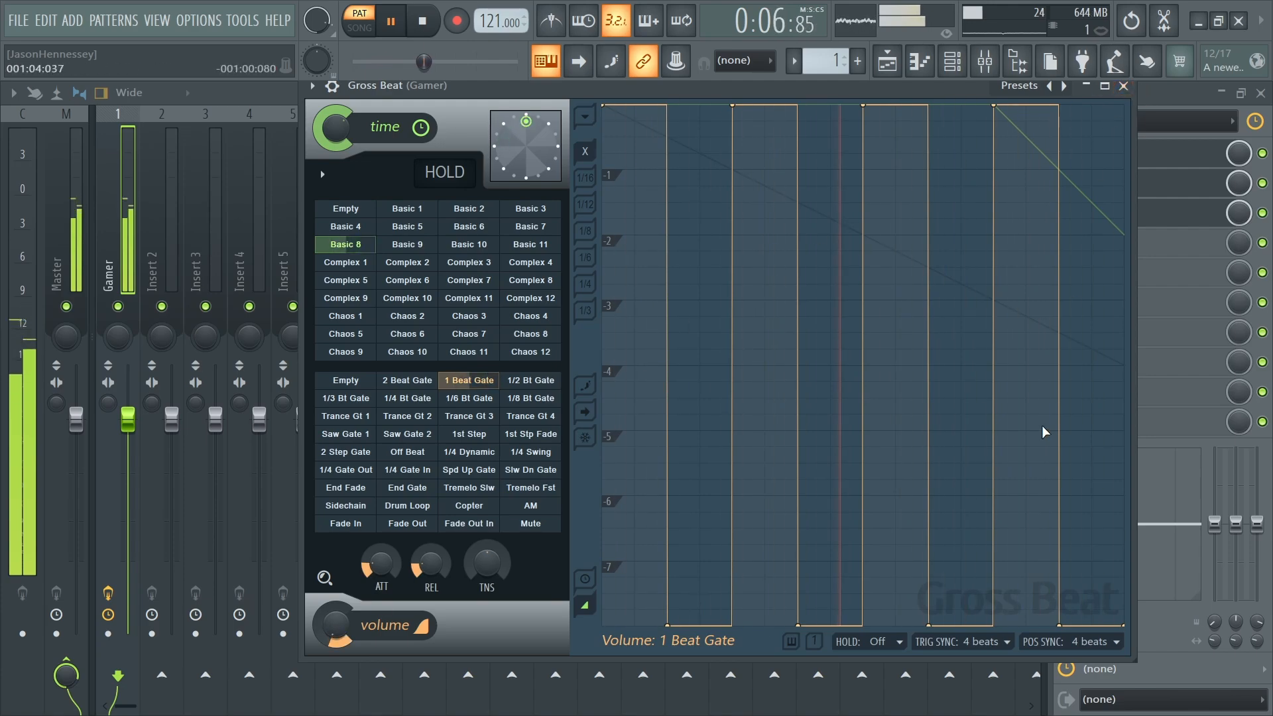
# Load HalfTime in effect slot 4 of the Gamer mixer track.
pyautogui.click(1079, 256)
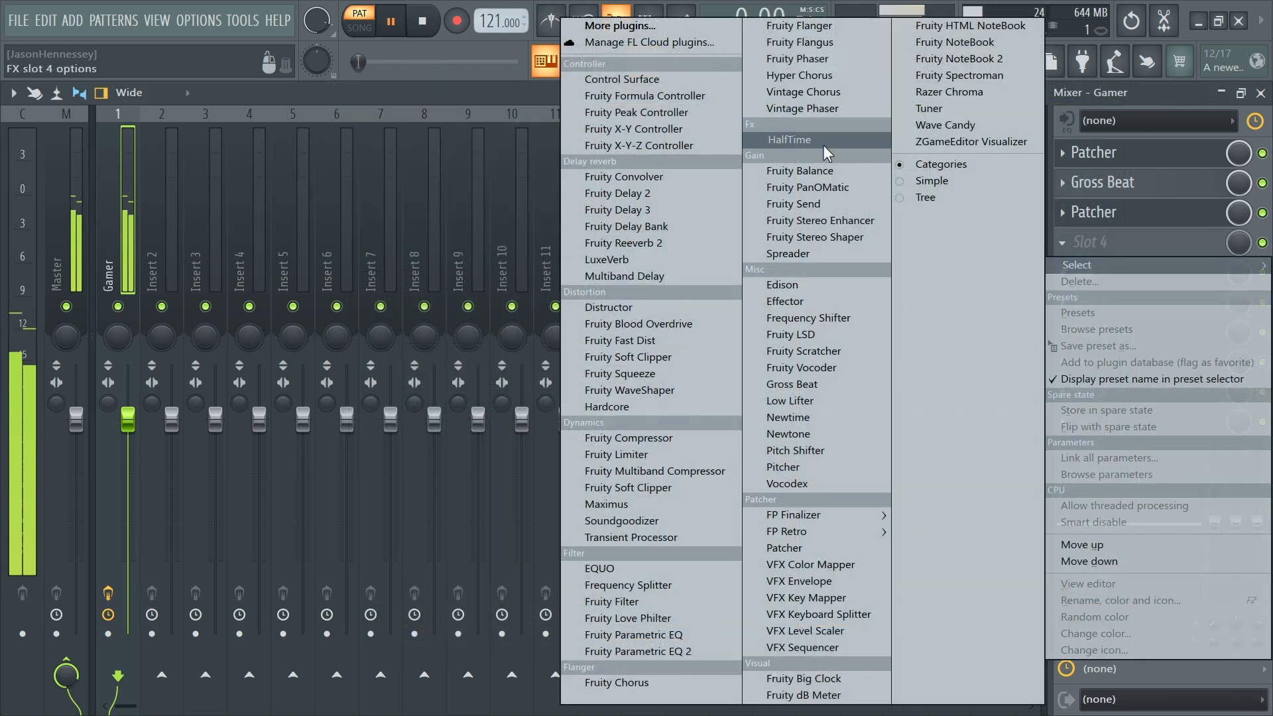
pyautogui.click(789, 139)
pyautogui.moveTo(597, 204); pyautogui.dragTo(583, 132)
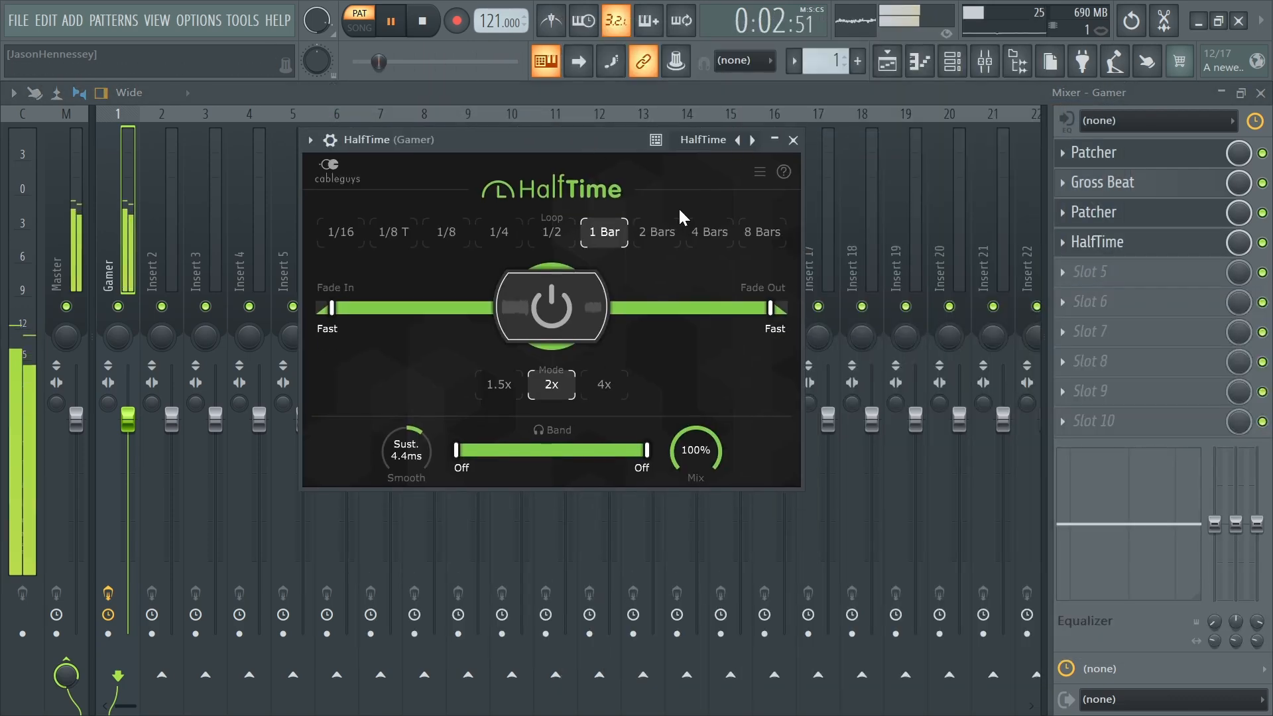
# Transpose all notes of the Gamer melody up one octave and play the result.
pyautogui.click(899, 66)
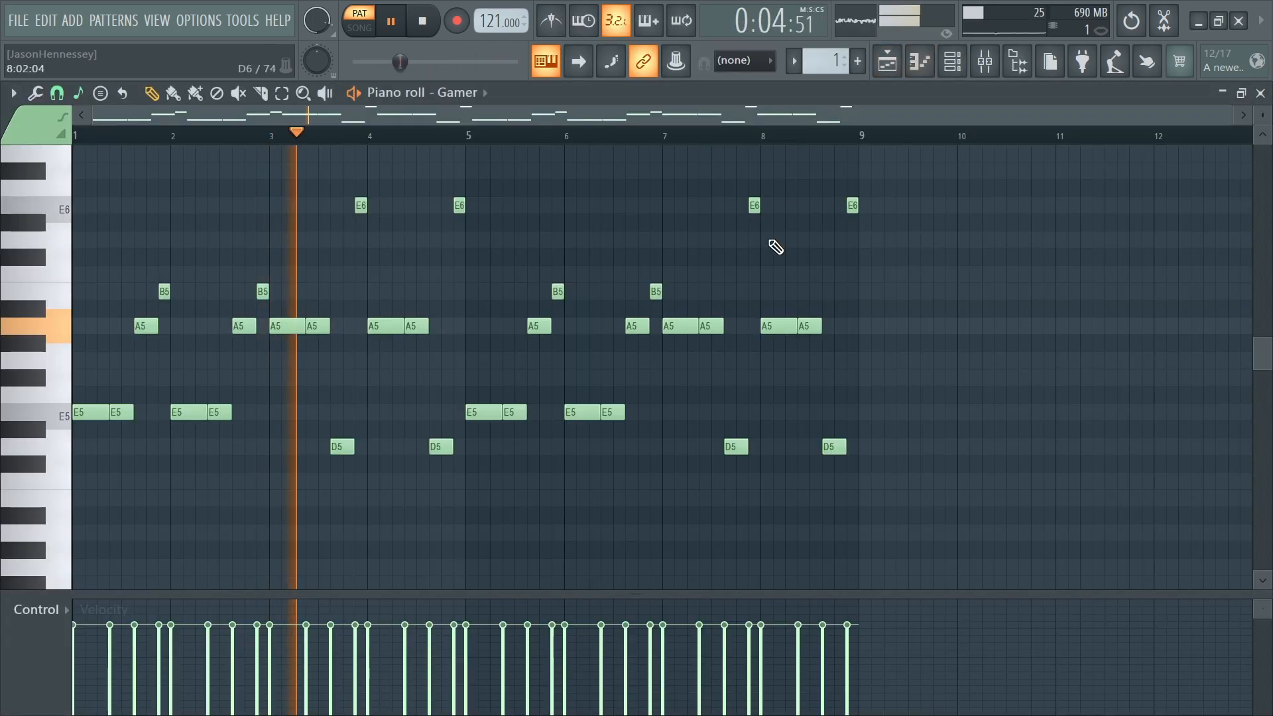
pyautogui.hotkey('ctrl', 'a')
pyautogui.press('space')
pyautogui.scroll(2, 773, 244)
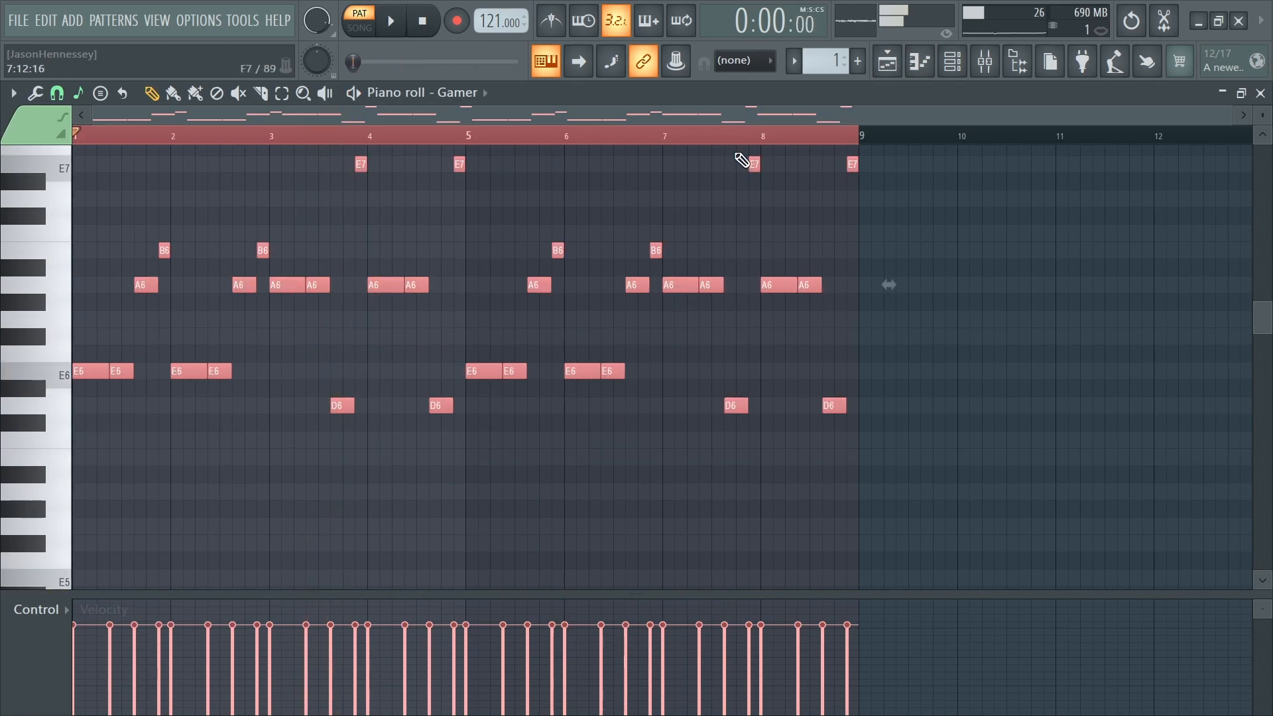
pyautogui.press('space')
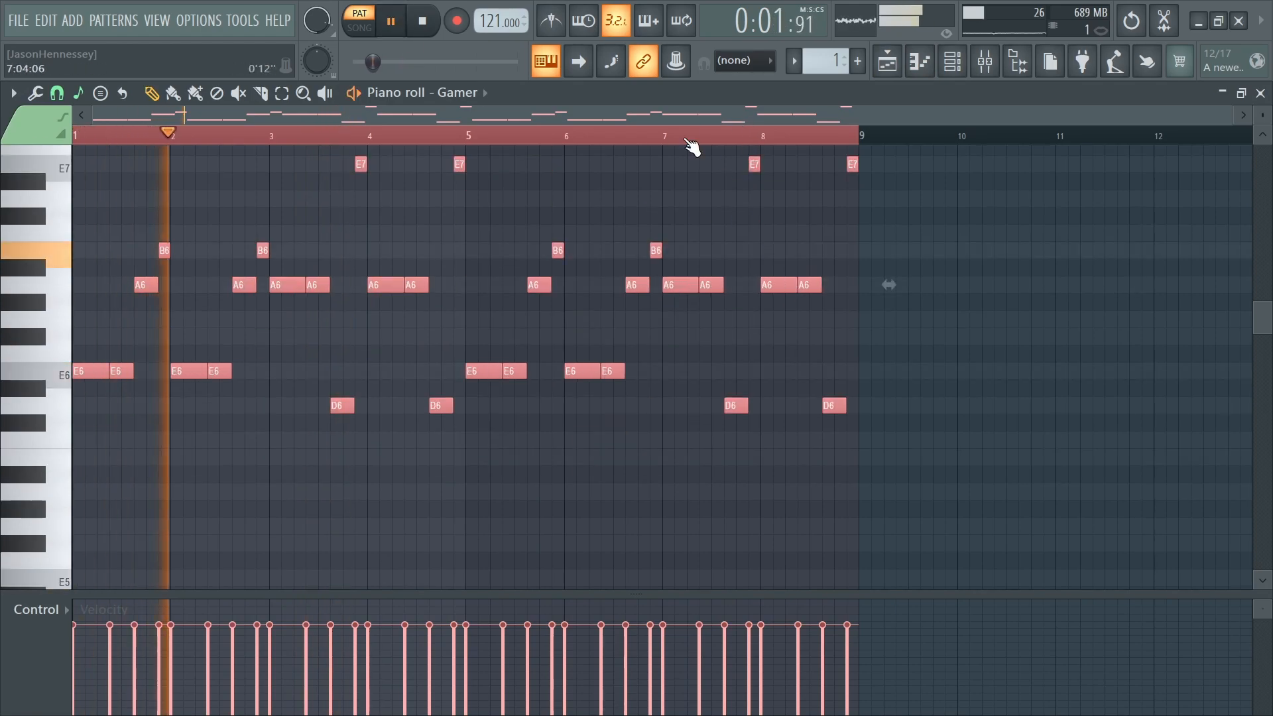
# Consolidate Pattern 1 into an audio clip named M1 and colour the clip light teal.
pyautogui.click(985, 63)
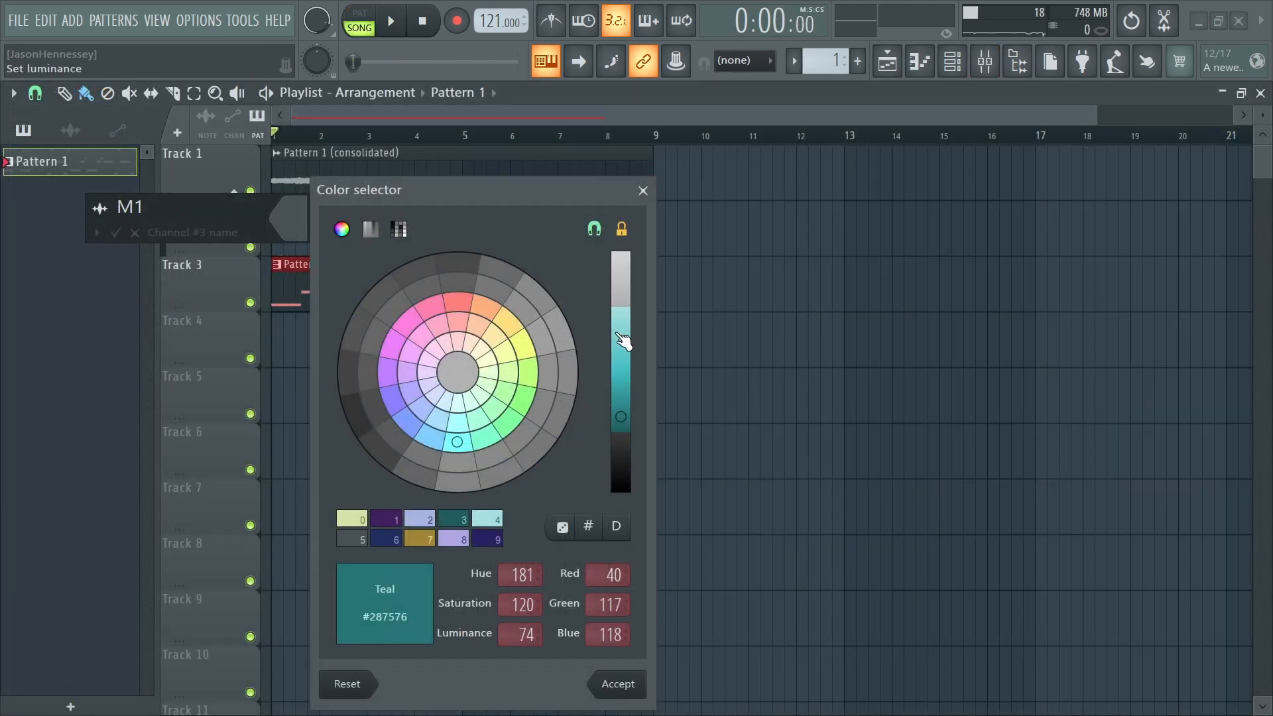
pyautogui.moveTo(623, 331); pyautogui.dragTo(627, 304)
pyautogui.press('Return')
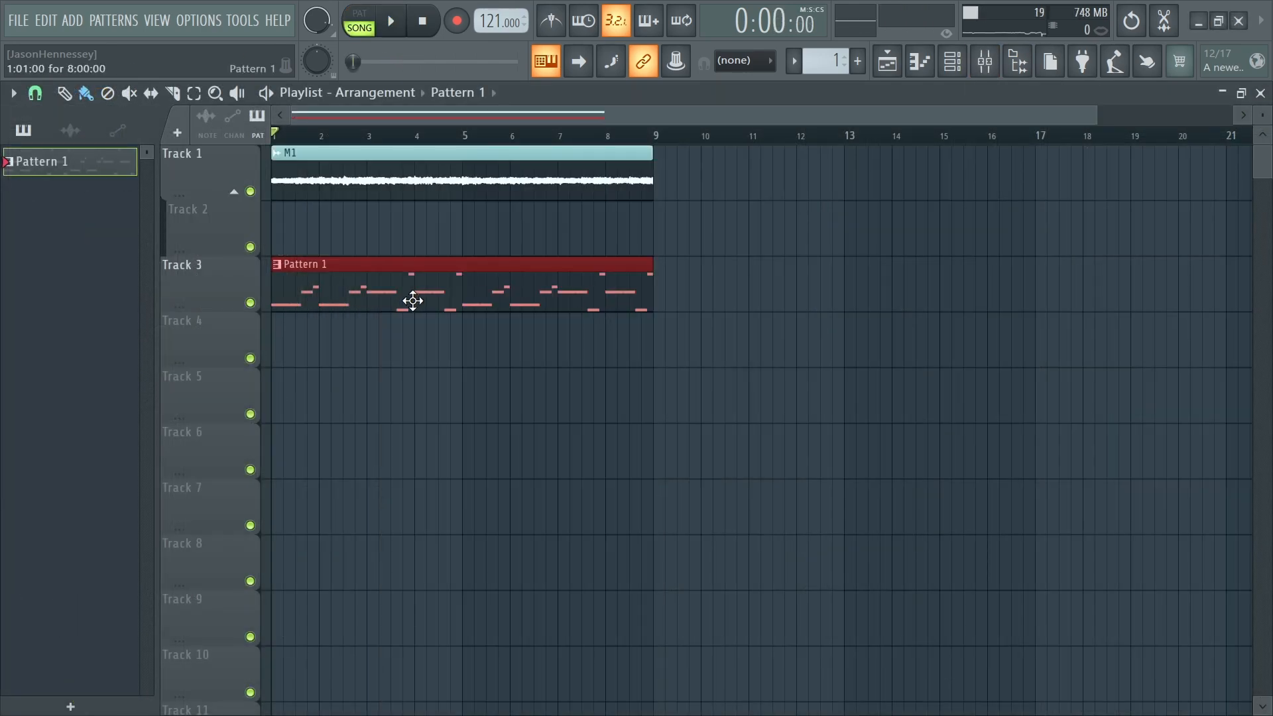
pyautogui.moveTo(397, 302); pyautogui.dragTo(364, 293)
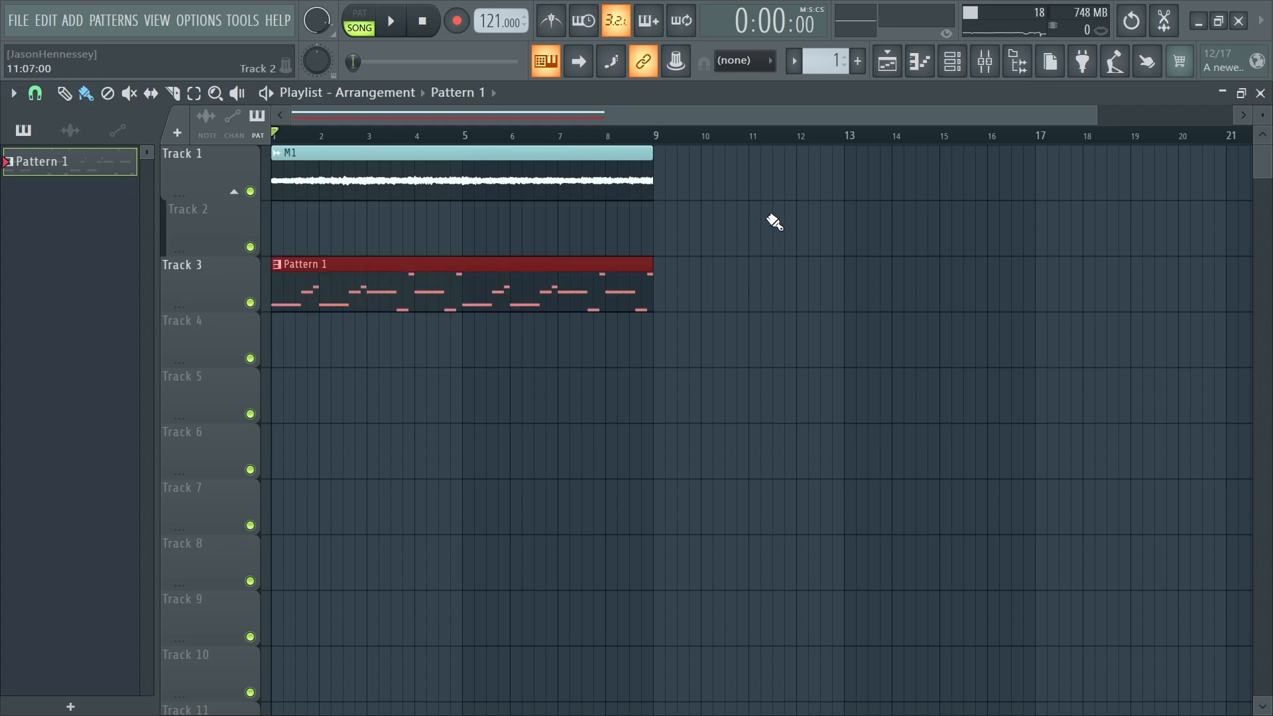
# Show the unsorted channels in the channel rack and clone the Sampler channel twice.
pyautogui.click(775, 223)
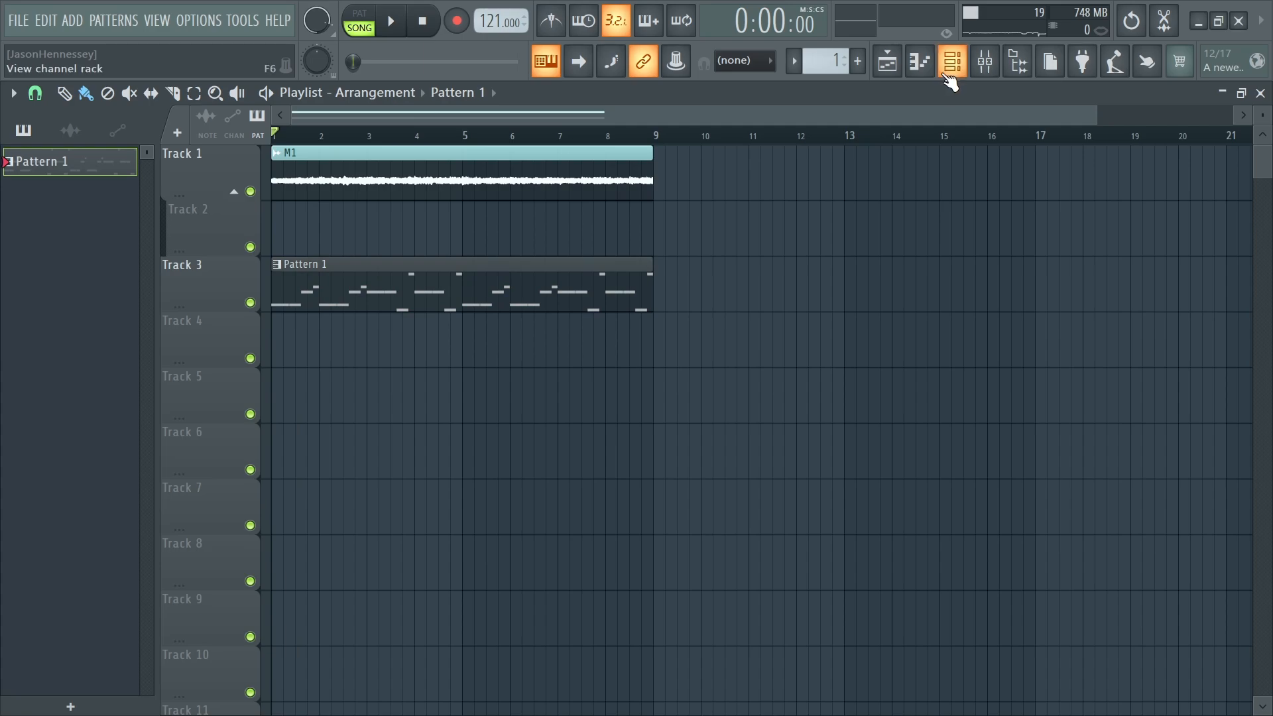
pyautogui.click(951, 63)
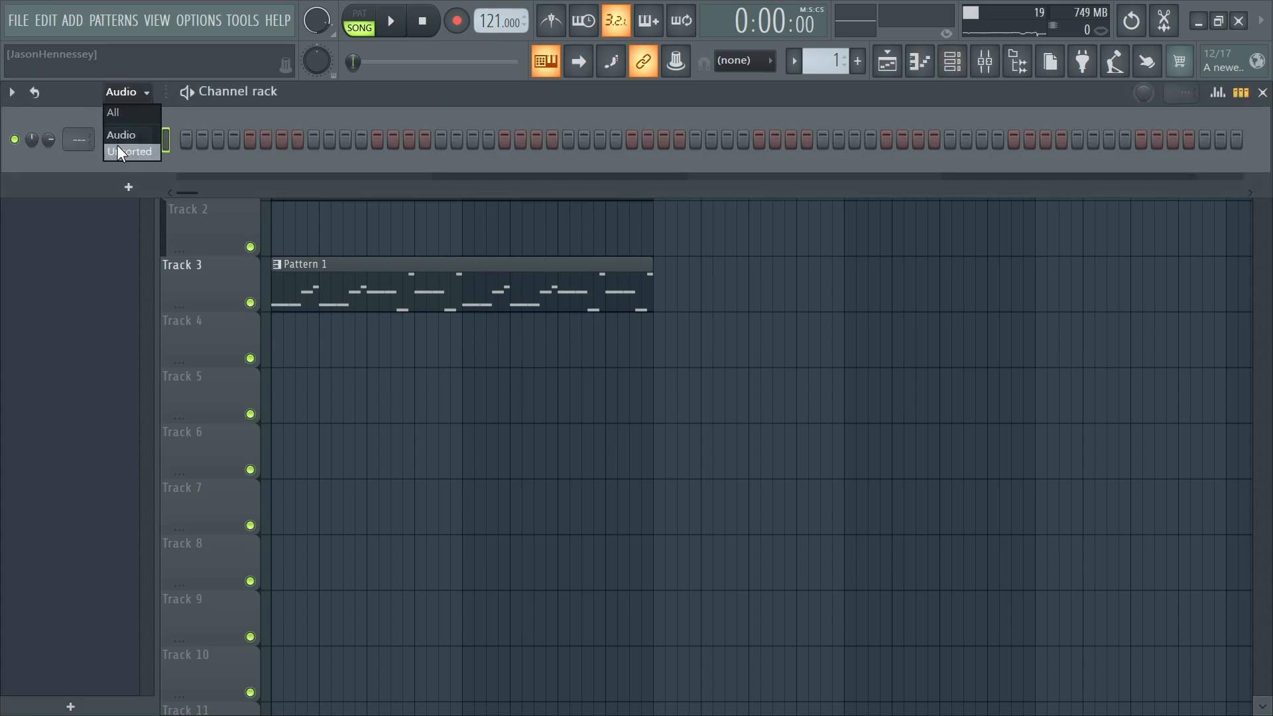
pyautogui.click(120, 151)
pyautogui.rightClick(124, 140)
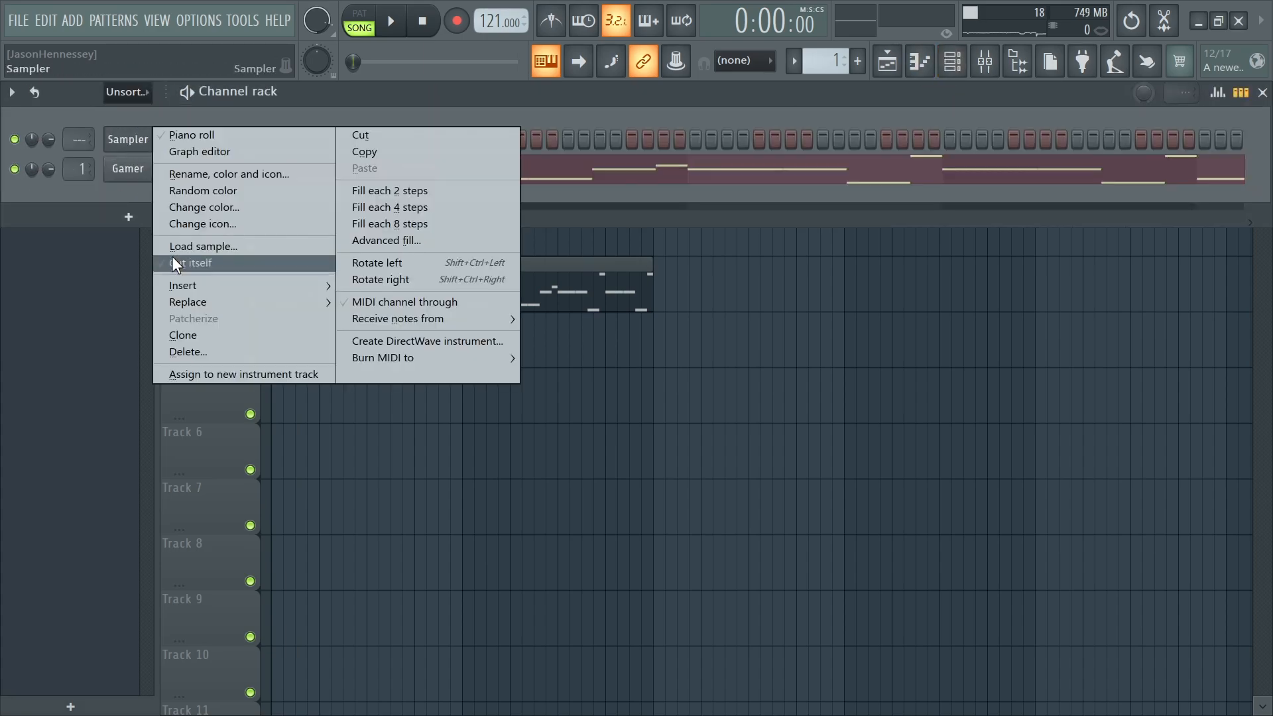
pyautogui.click(192, 333)
pyautogui.rightClick(121, 170)
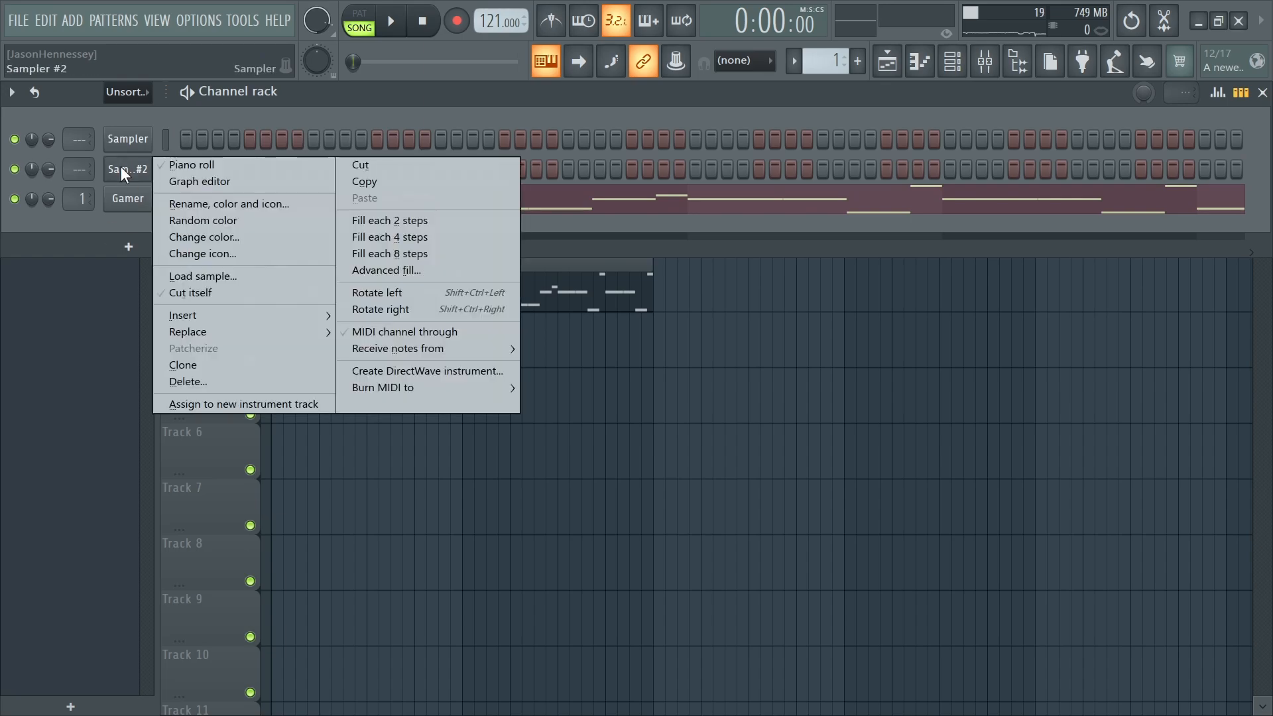
pyautogui.click(219, 365)
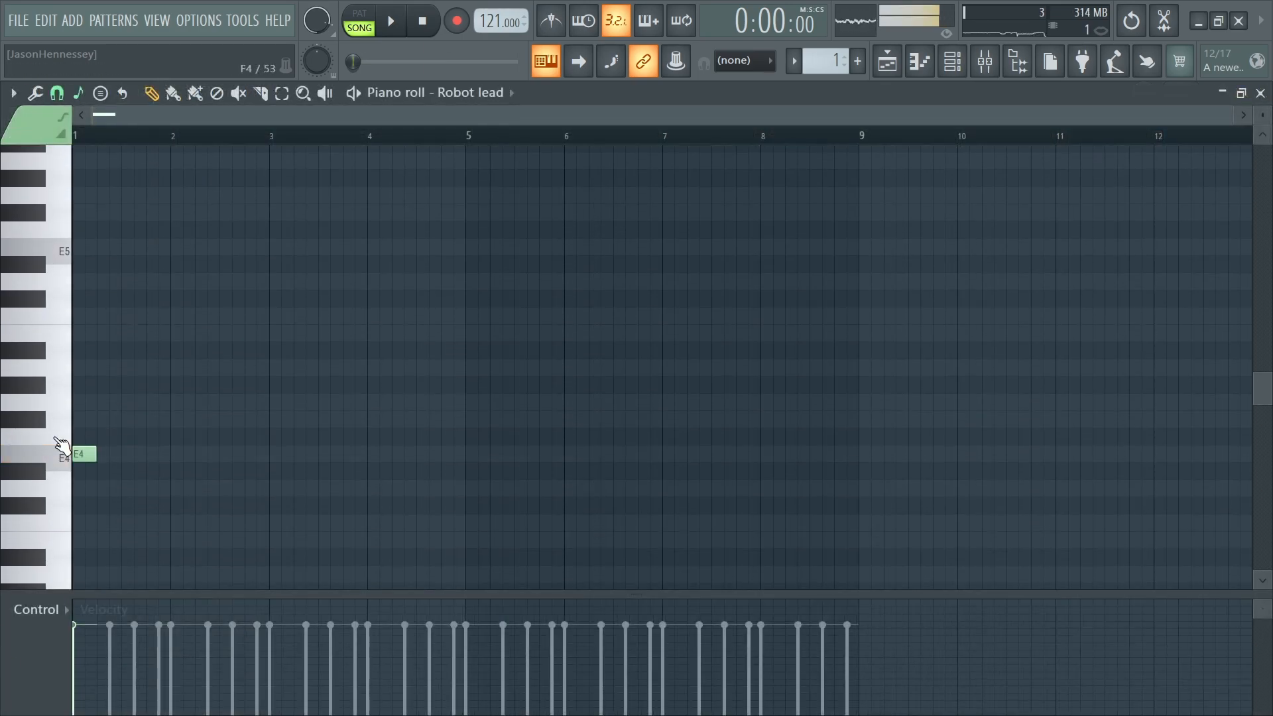
# Write four consecutive one-bar E4 notes filling bars 1 to 4 of the Bubbly channel's piano roll.
pyautogui.moveTo(95, 456); pyautogui.dragTo(157, 461)
pyautogui.press('space')
pyautogui.scroll(3, 157, 461)
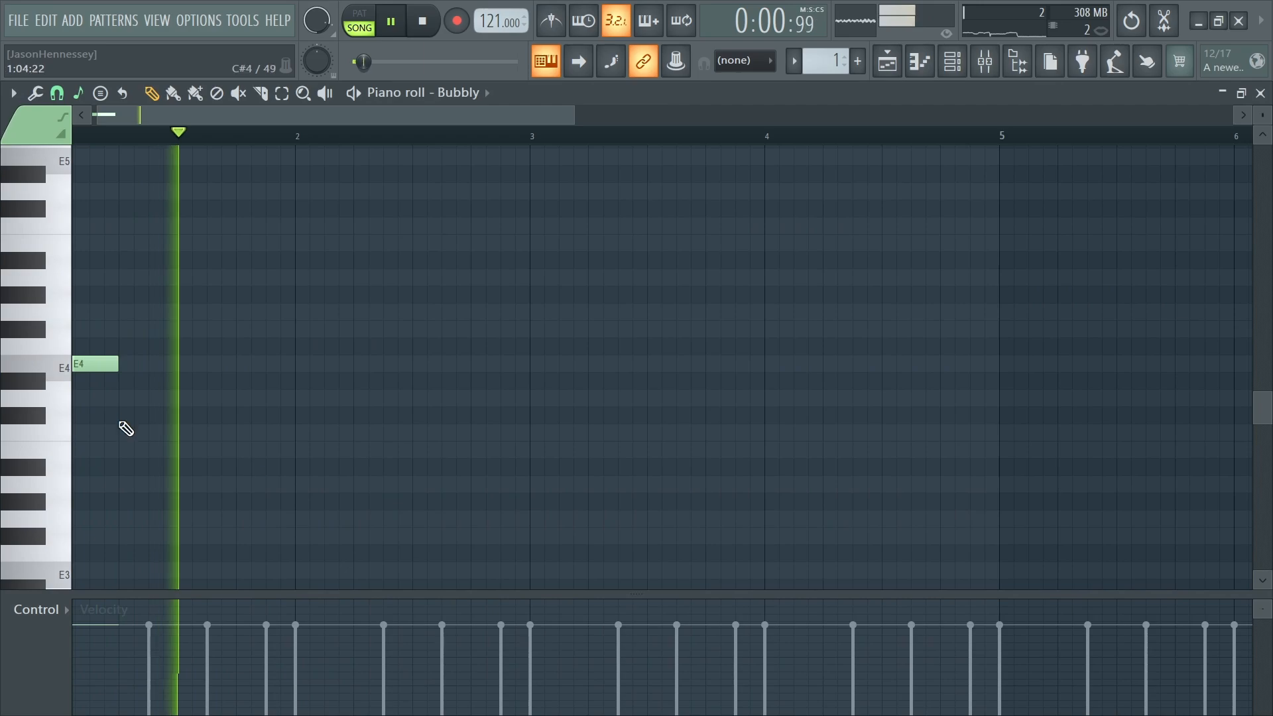
pyautogui.moveTo(121, 362); pyautogui.dragTo(286, 365)
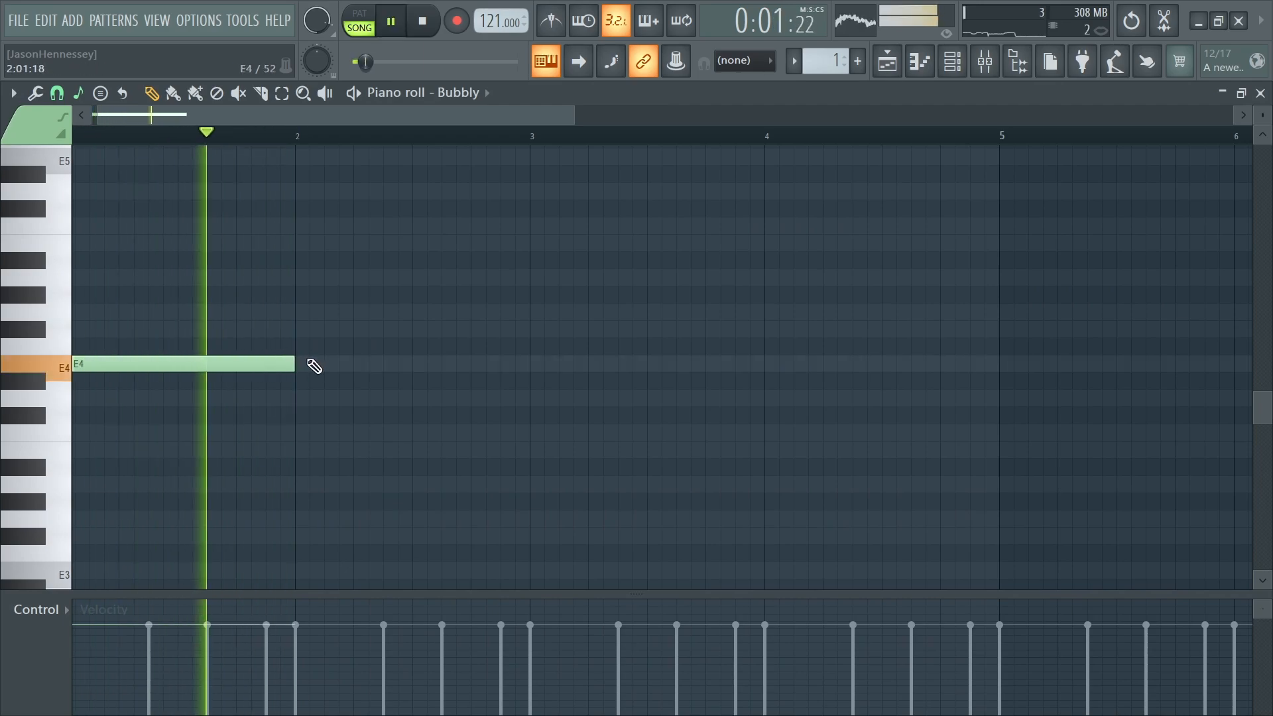
pyautogui.click(313, 364)
pyautogui.click(539, 364)
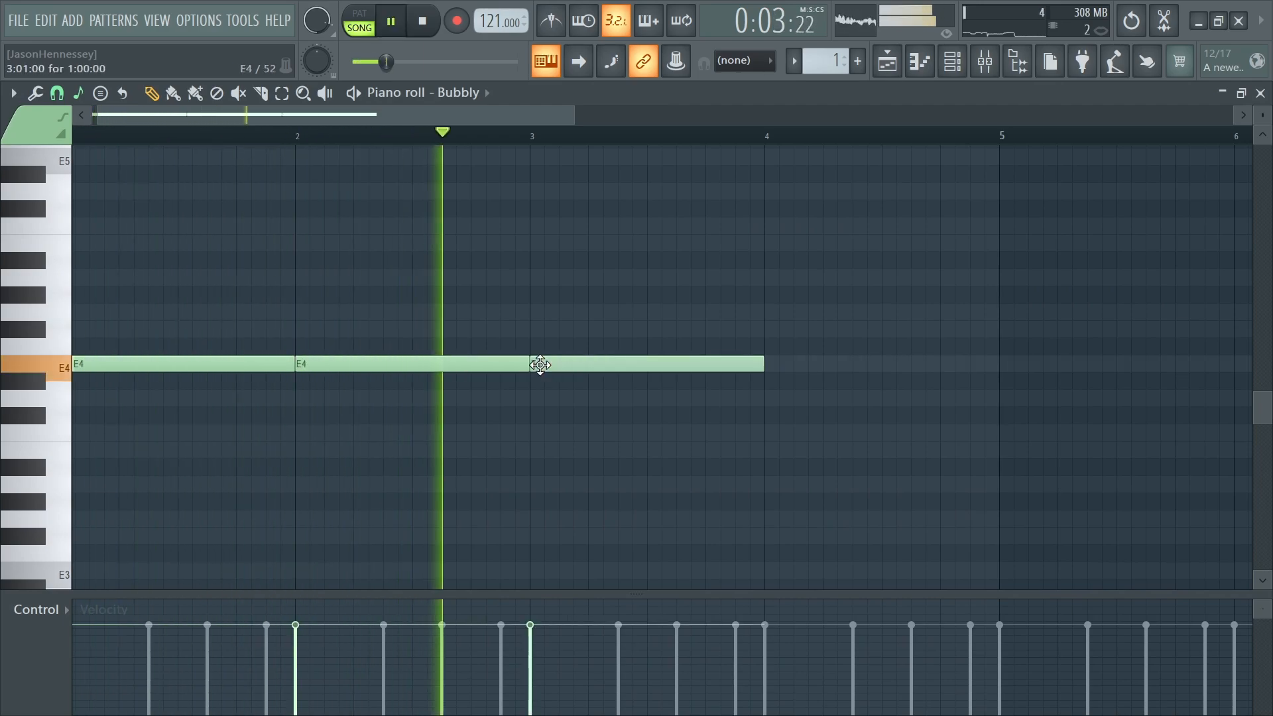
pyautogui.click(776, 364)
# Extend the Bubbly line through bars 5 to 8 with one-bar notes G4, F#4, E4 and E4, and play the result.
pyautogui.scroll(-3, 662, 406)
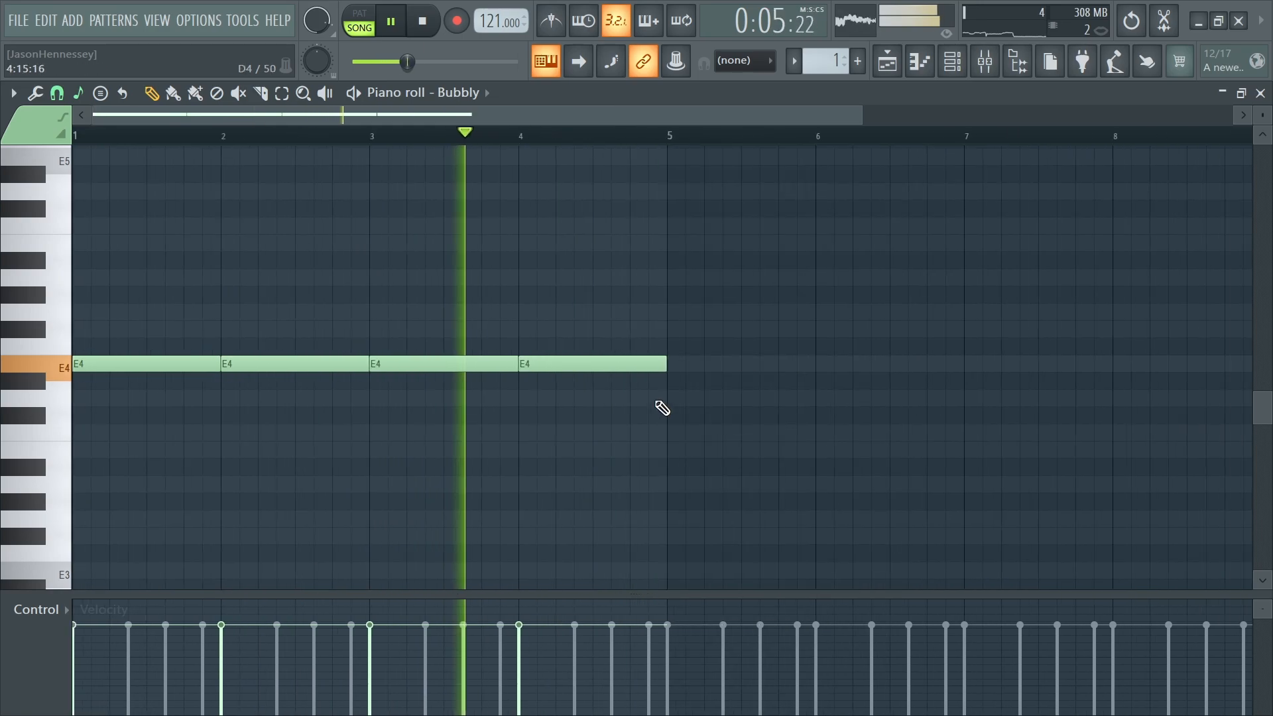
pyautogui.moveTo(679, 322); pyautogui.dragTo(110, 406)
pyautogui.moveTo(93, 361); pyautogui.dragTo(675, 310)
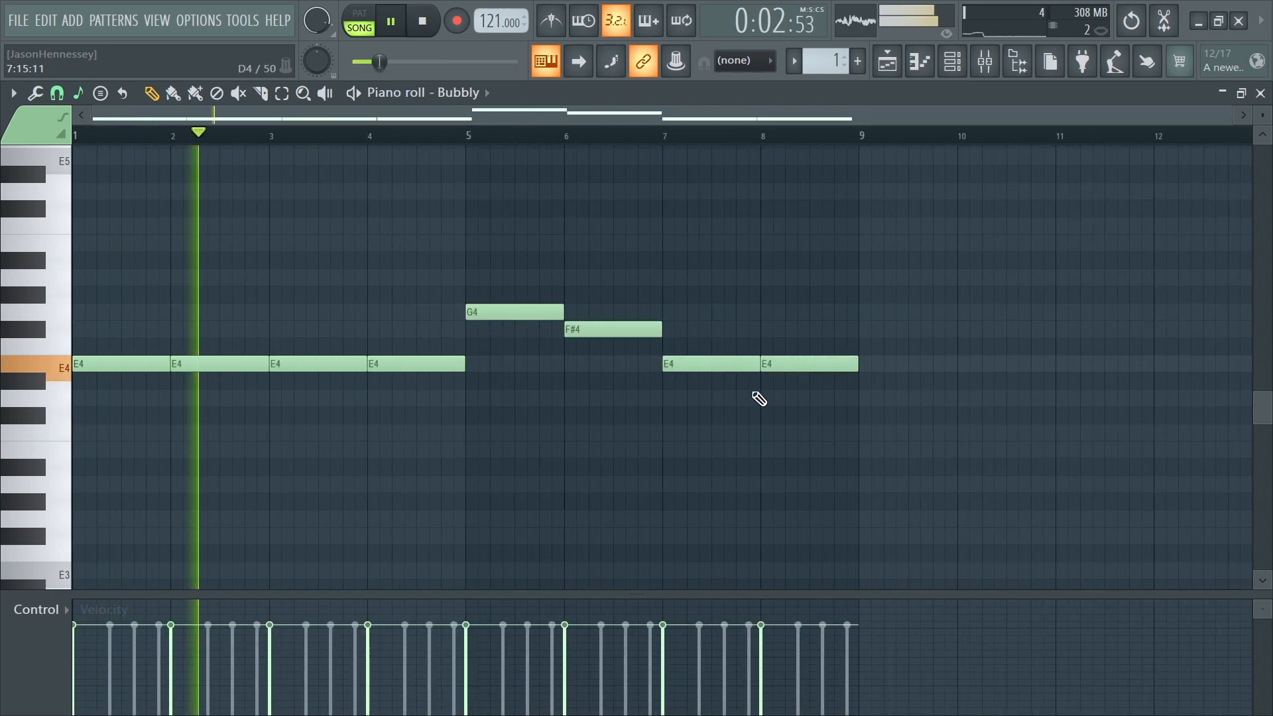
pyautogui.press('space')
pyautogui.press('space')
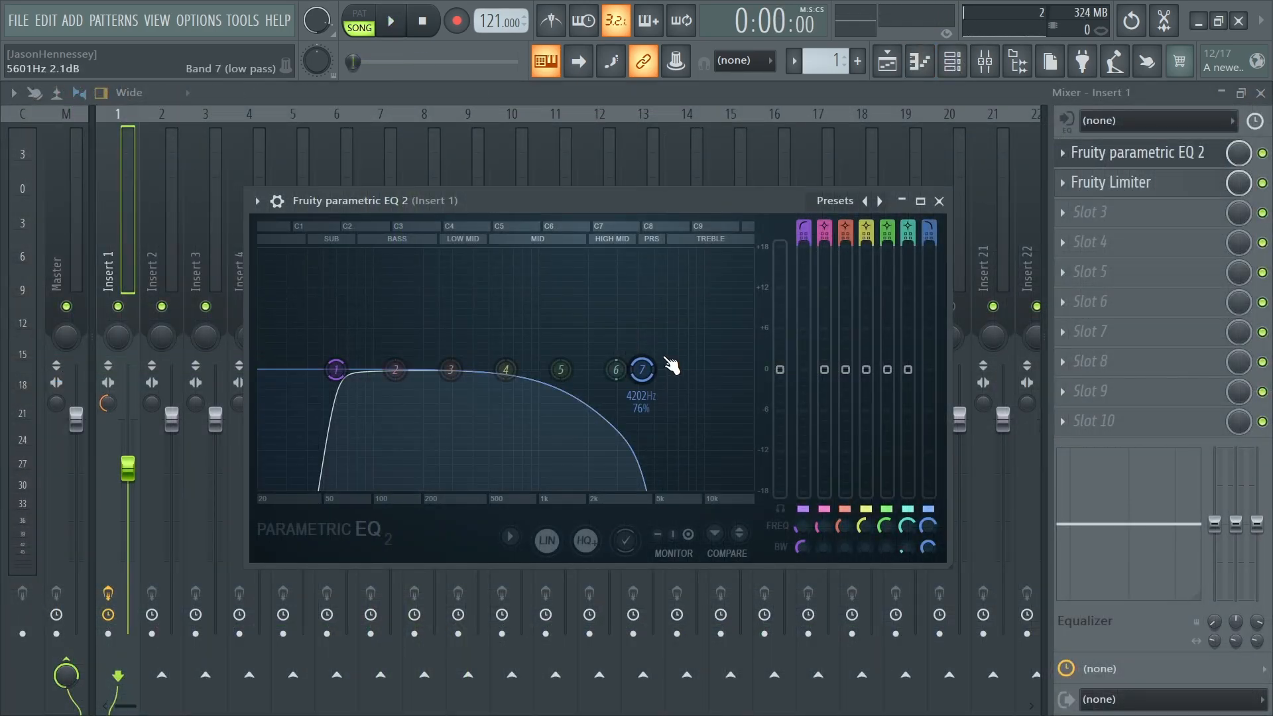
# Play the song and examine how Fruity parametric EQ 2 filters the Insert 1 mixer track.
pyautogui.press('space')
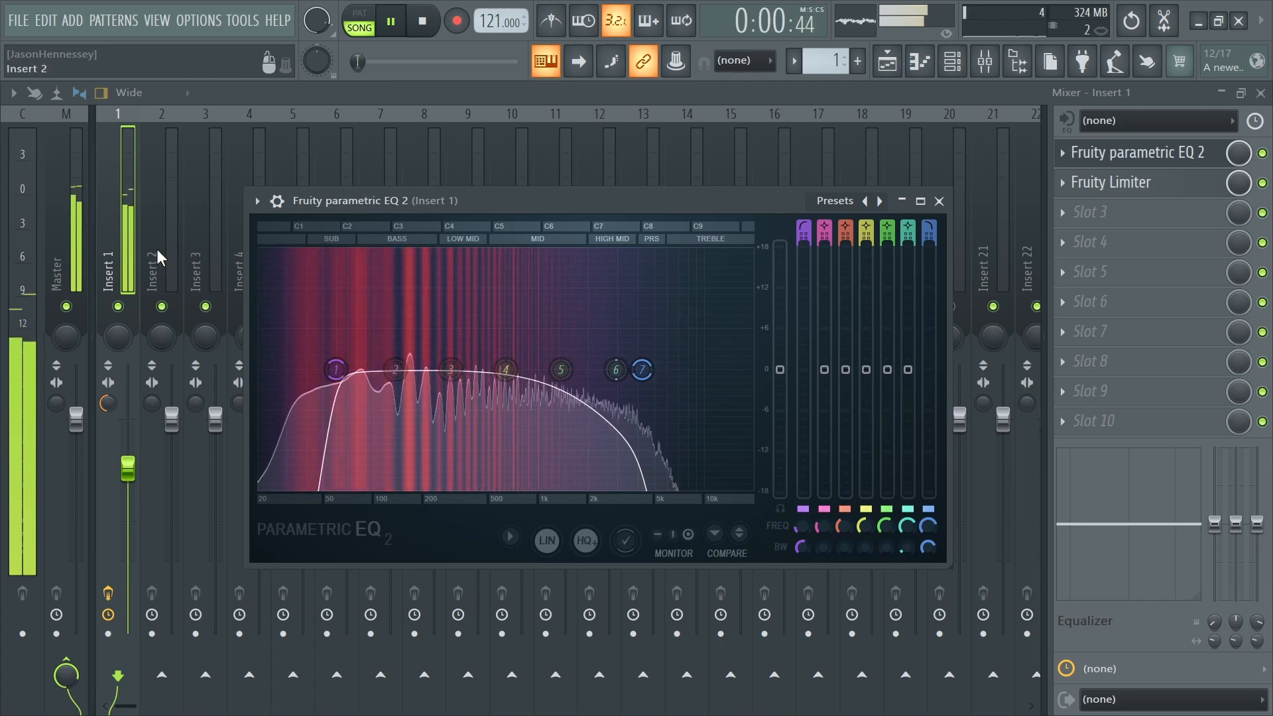
pyautogui.click(940, 201)
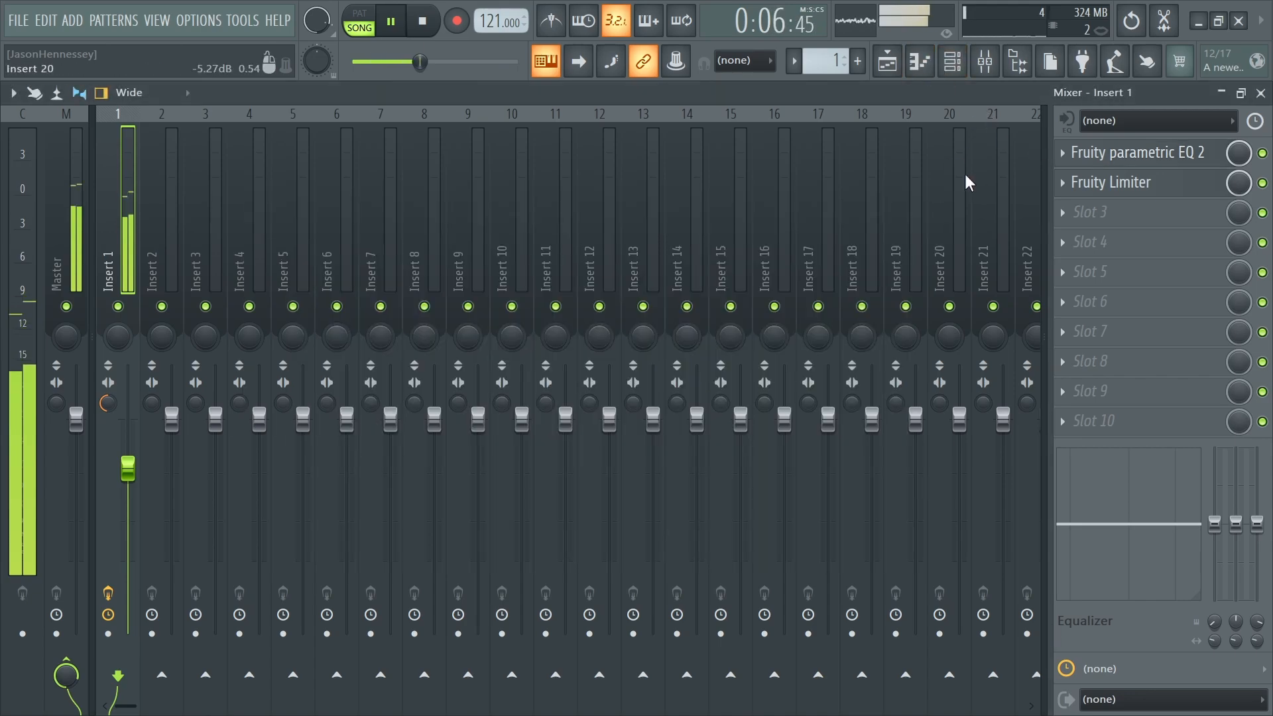
pyautogui.click(1184, 153)
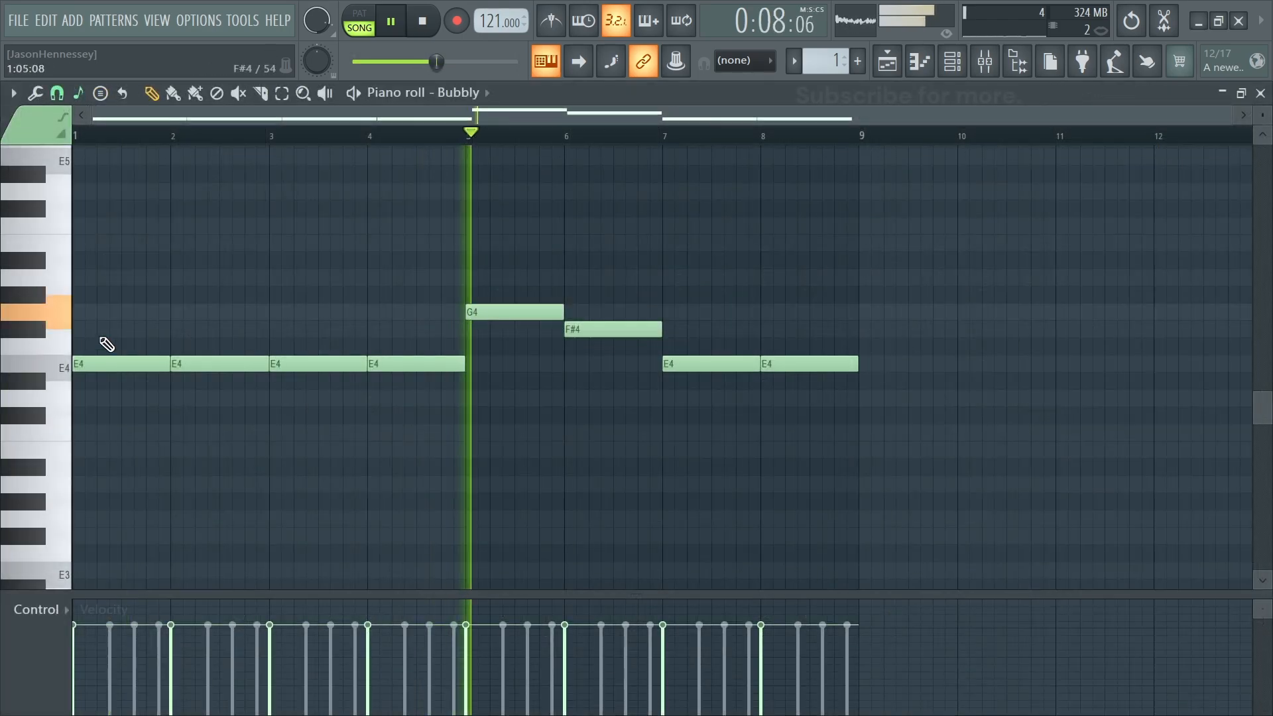
# Select the Bubbly notes in bars 1, 3, 5 and 7 and adjust their note panning, panning the bar 1 note left.
pyautogui.hotkey('ctrl', 'z')
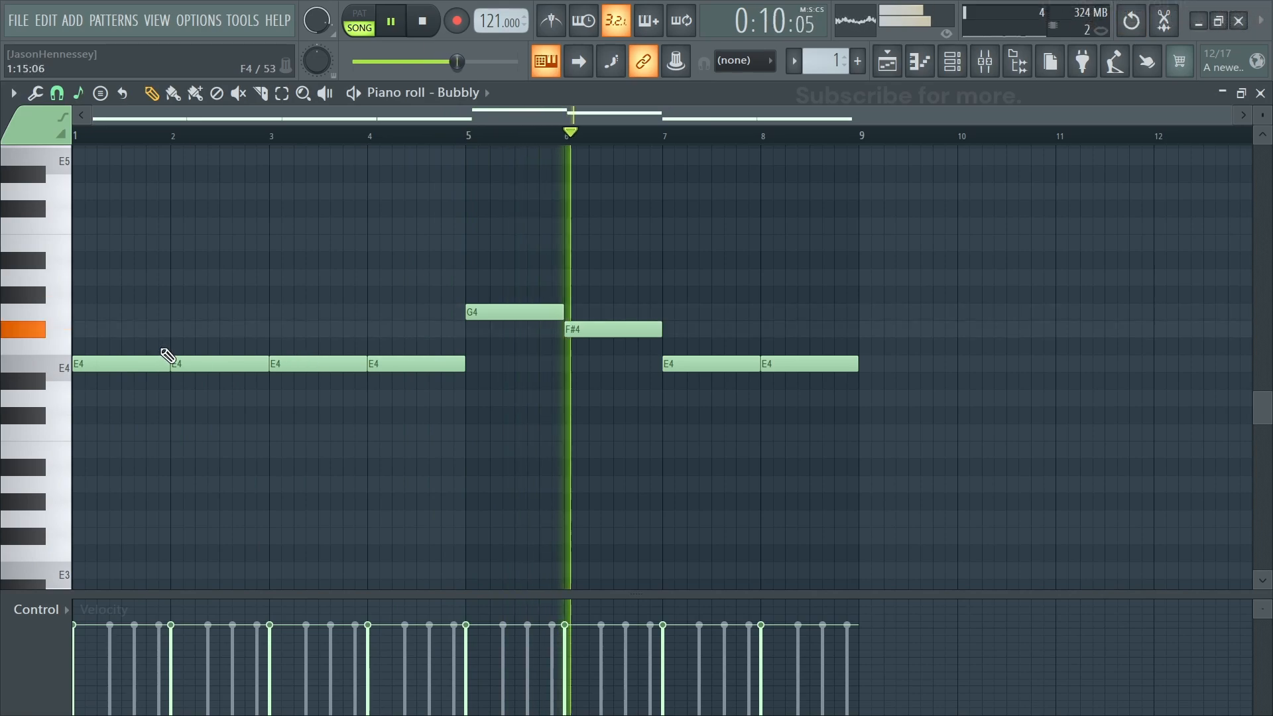
pyautogui.hotkey('ctrl', 'z')
pyautogui.moveTo(339, 339); pyautogui.dragTo(339, 384)
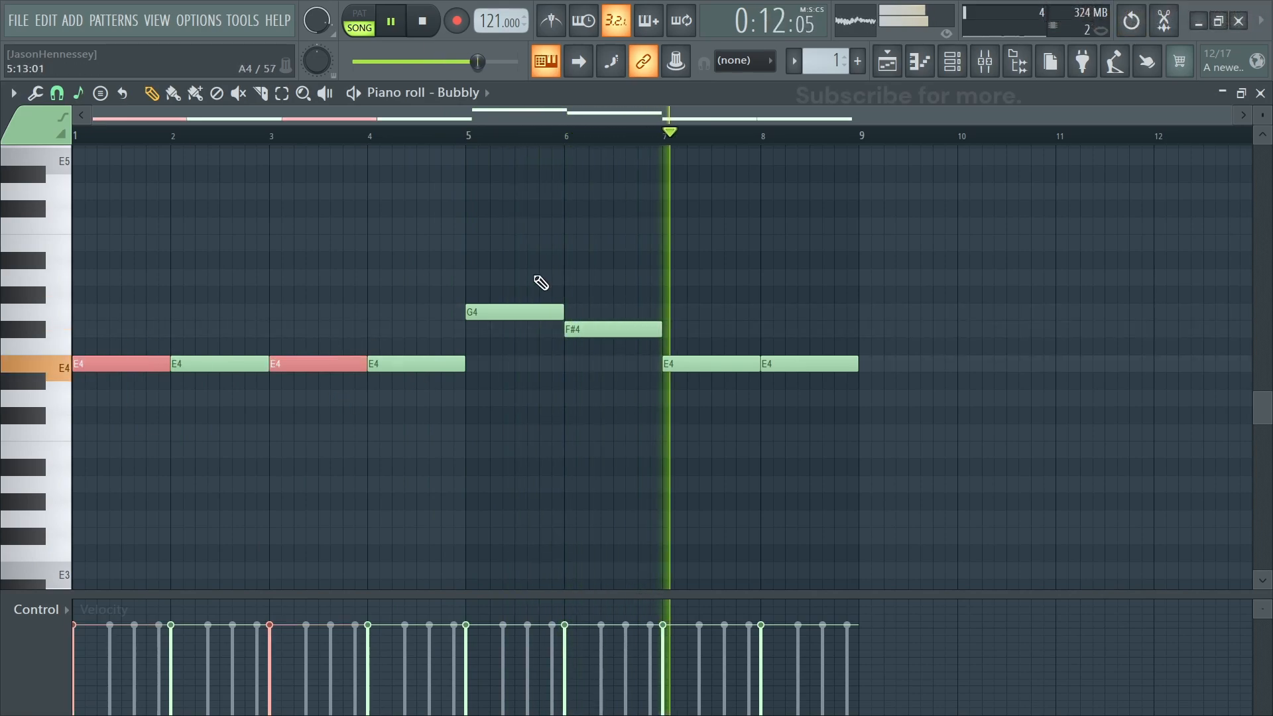
pyautogui.keyDown('ctrl'); pyautogui.keyDown('shift'); pyautogui.click(540, 312); pyautogui.keyUp('shift'); pyautogui.keyUp('ctrl')
pyautogui.keyDown('ctrl'); pyautogui.keyDown('shift'); pyautogui.click(696, 363); pyautogui.keyUp('shift'); pyautogui.keyUp('ctrl')
pyautogui.scroll(1, 57, 622)
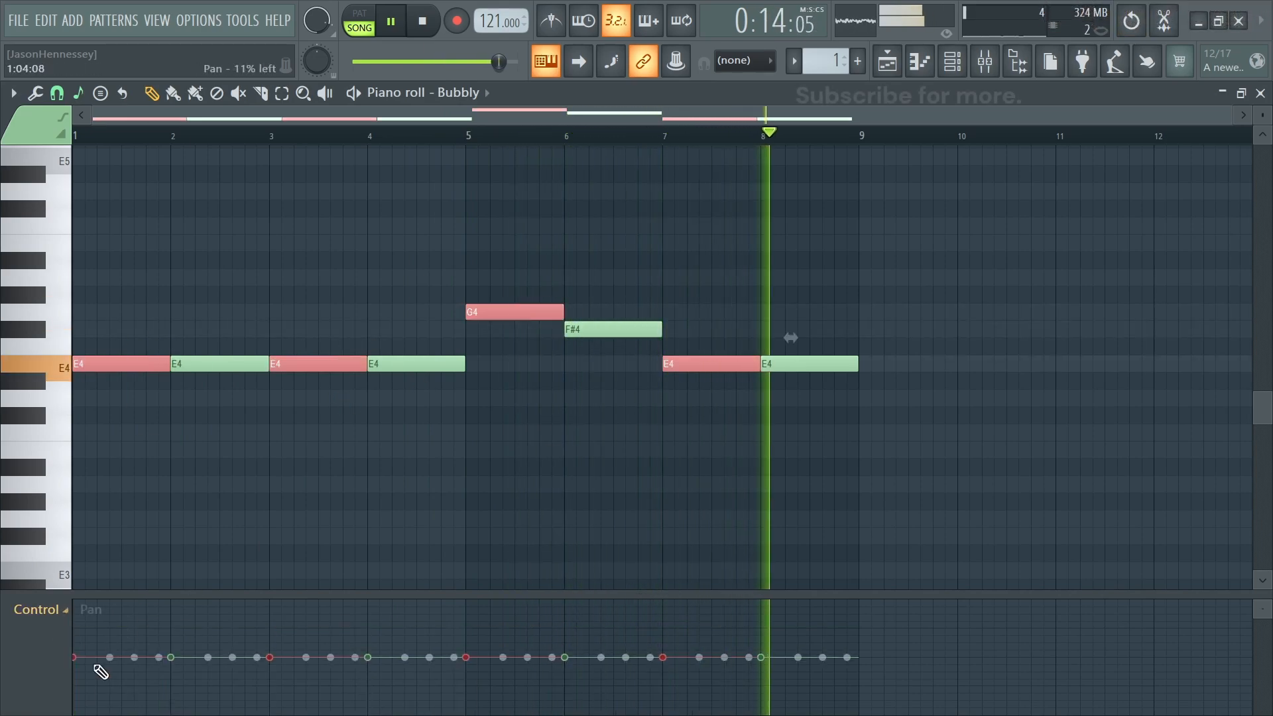
pyautogui.click(101, 702)
pyautogui.press('space')
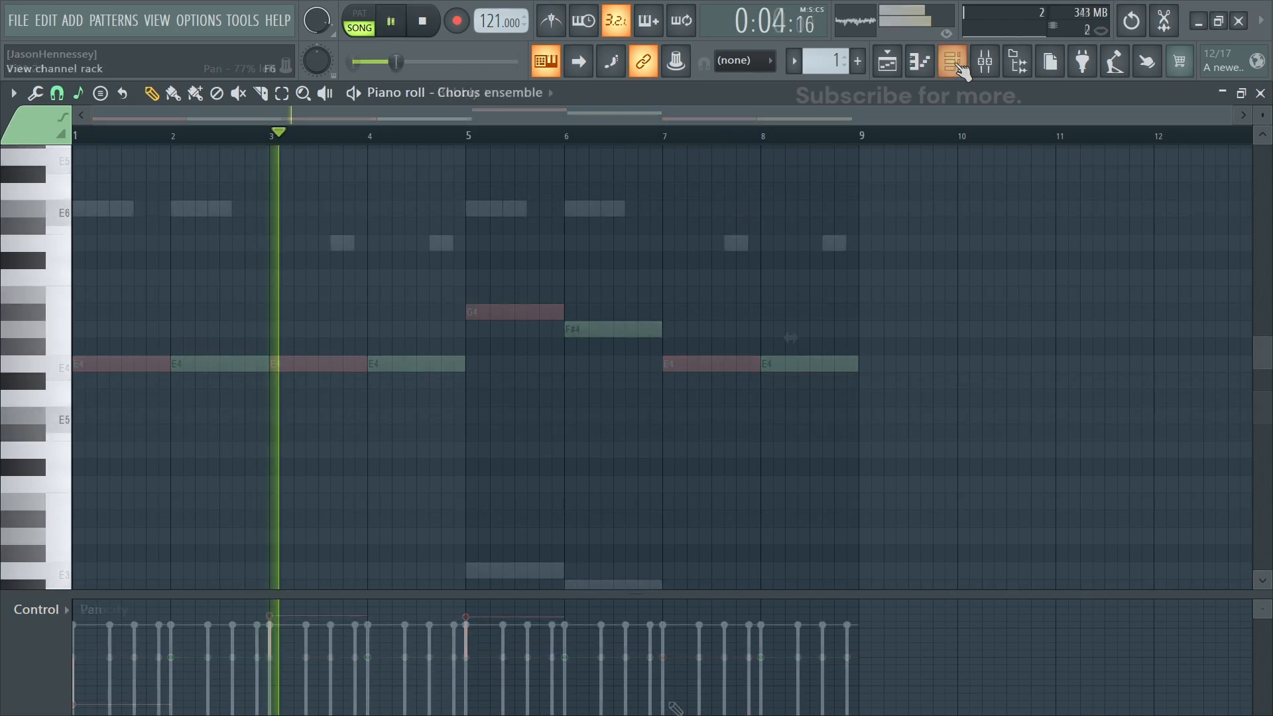
# Check the Chorus ensemble channel and examine the other channels' ghost notes in its piano roll between E4 and E7.
pyautogui.press('F6')
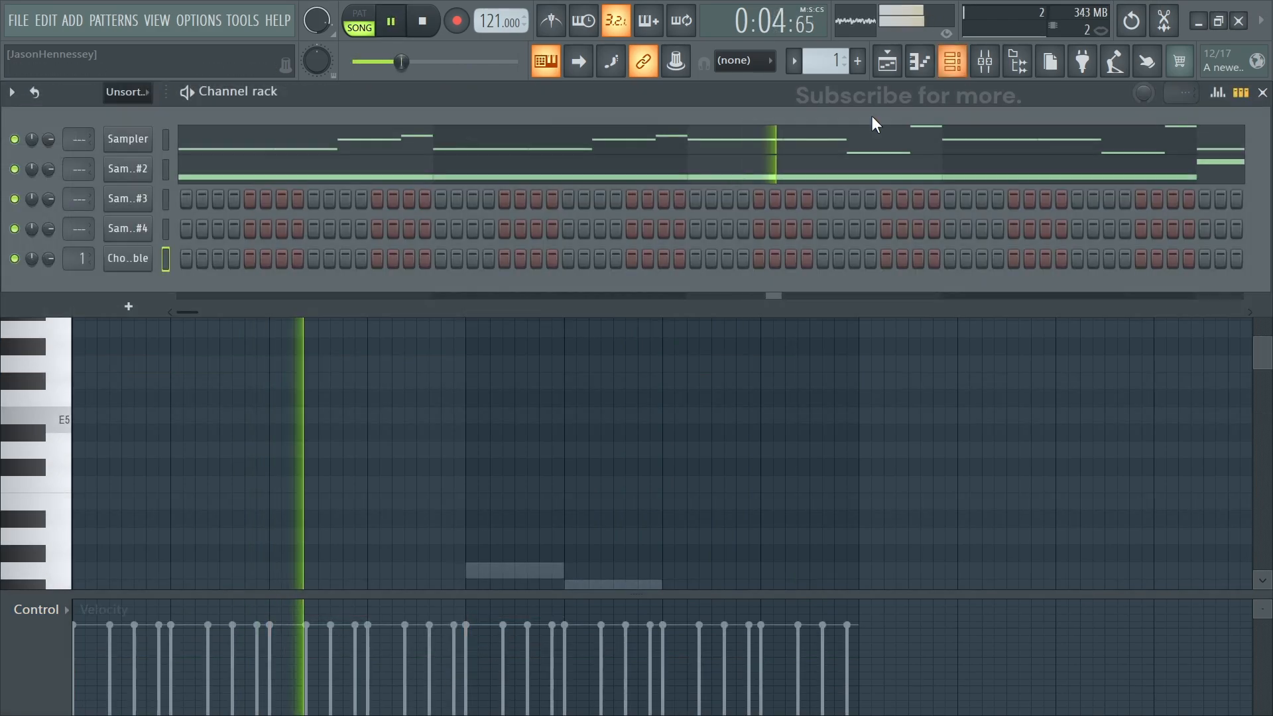
pyautogui.rightClick(118, 262)
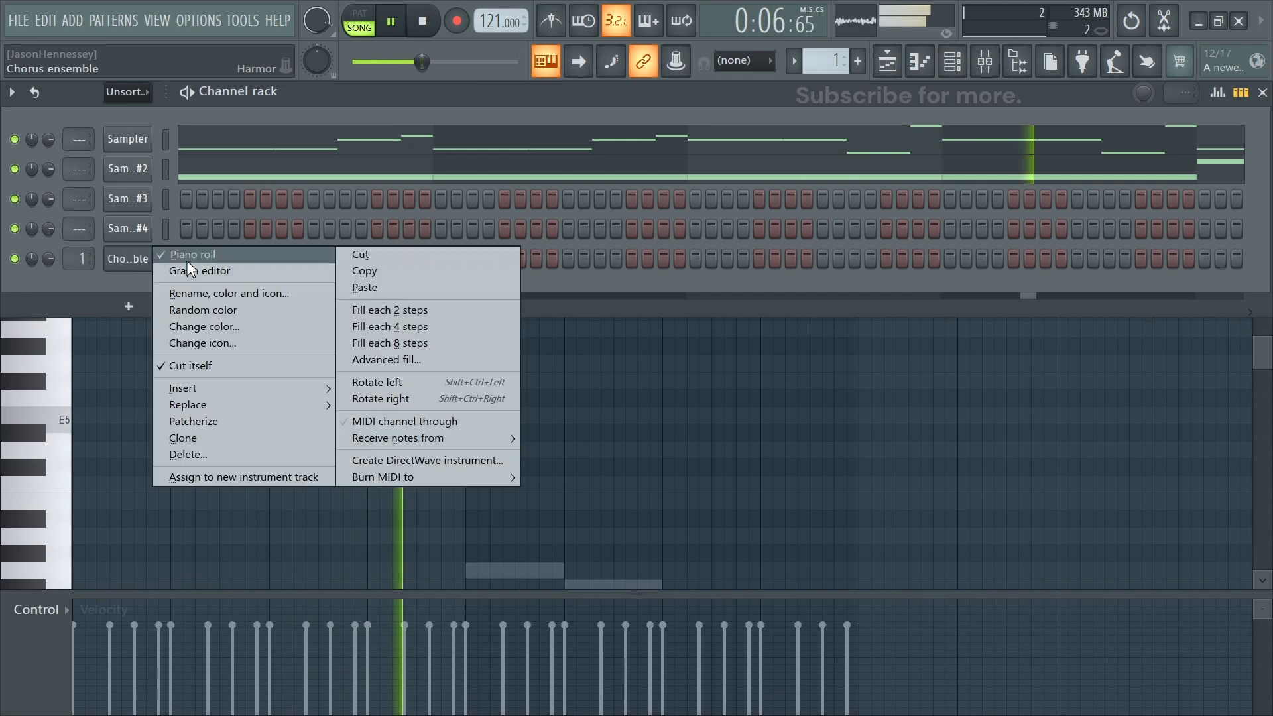
pyautogui.click(111, 502)
pyautogui.scroll(4, 104, 372)
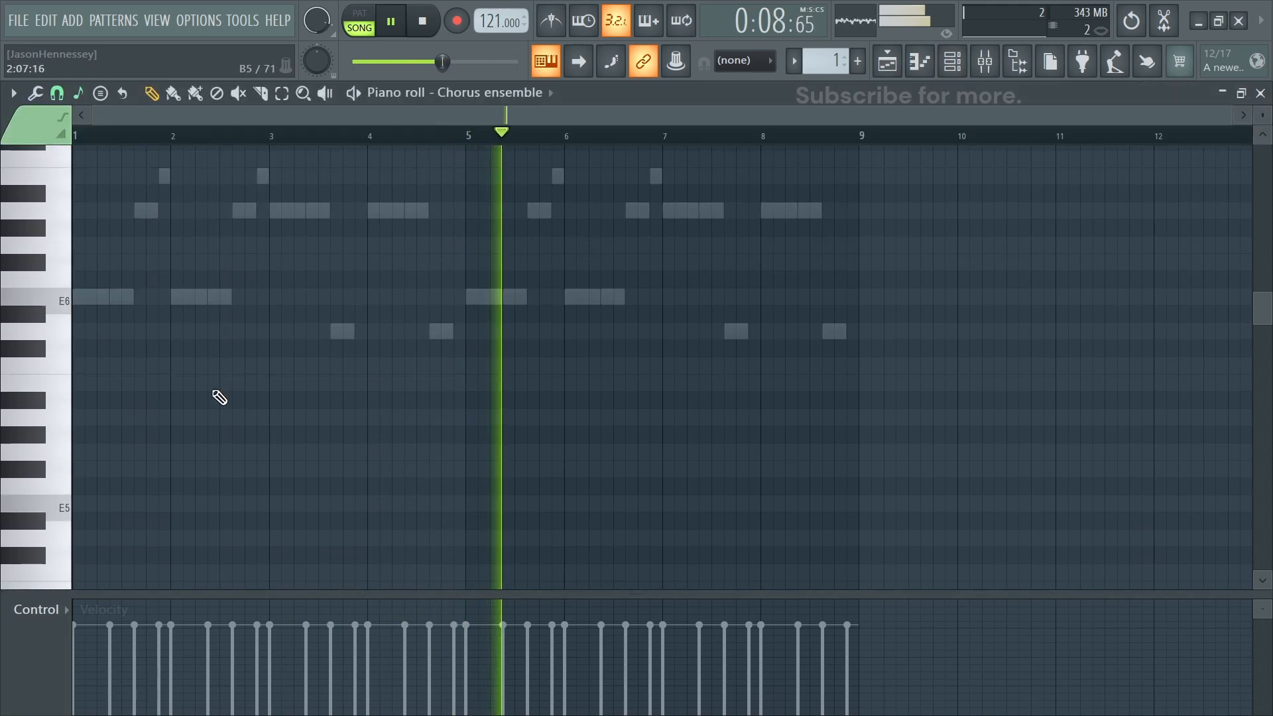
pyautogui.scroll(-3, 113, 352)
pyautogui.scroll(4, 105, 421)
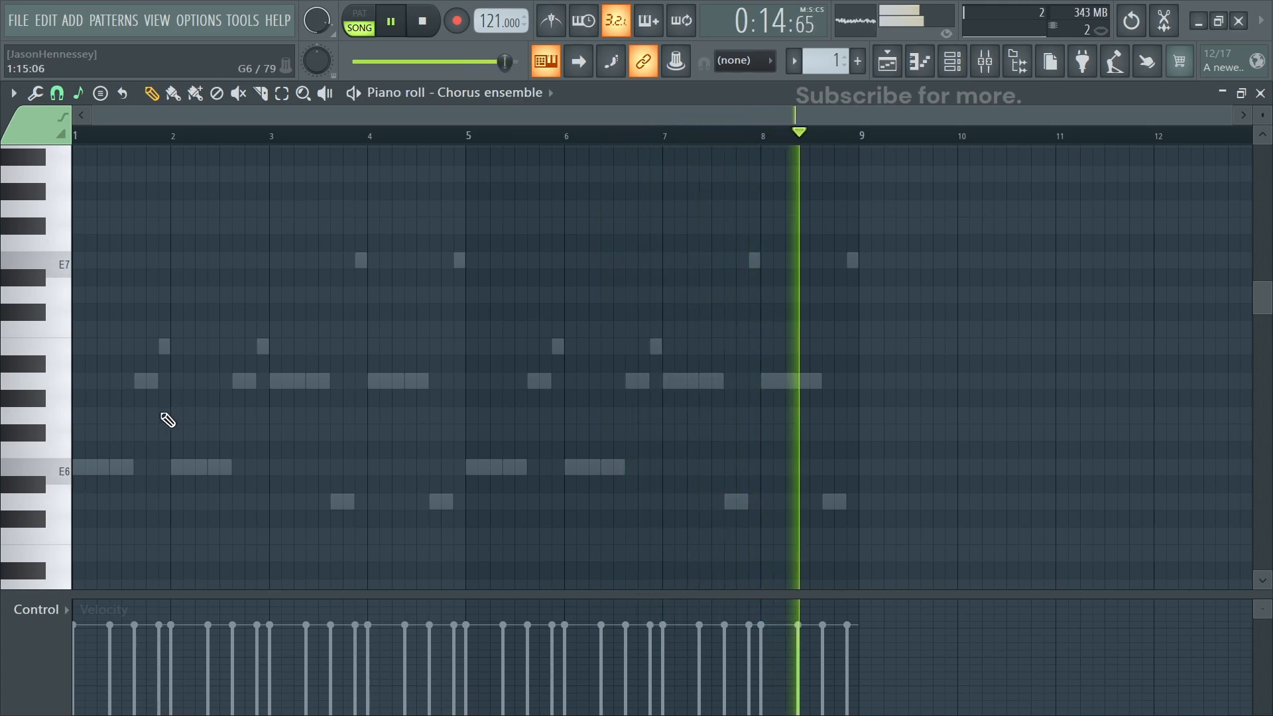
pyautogui.scroll(-8, 173, 414)
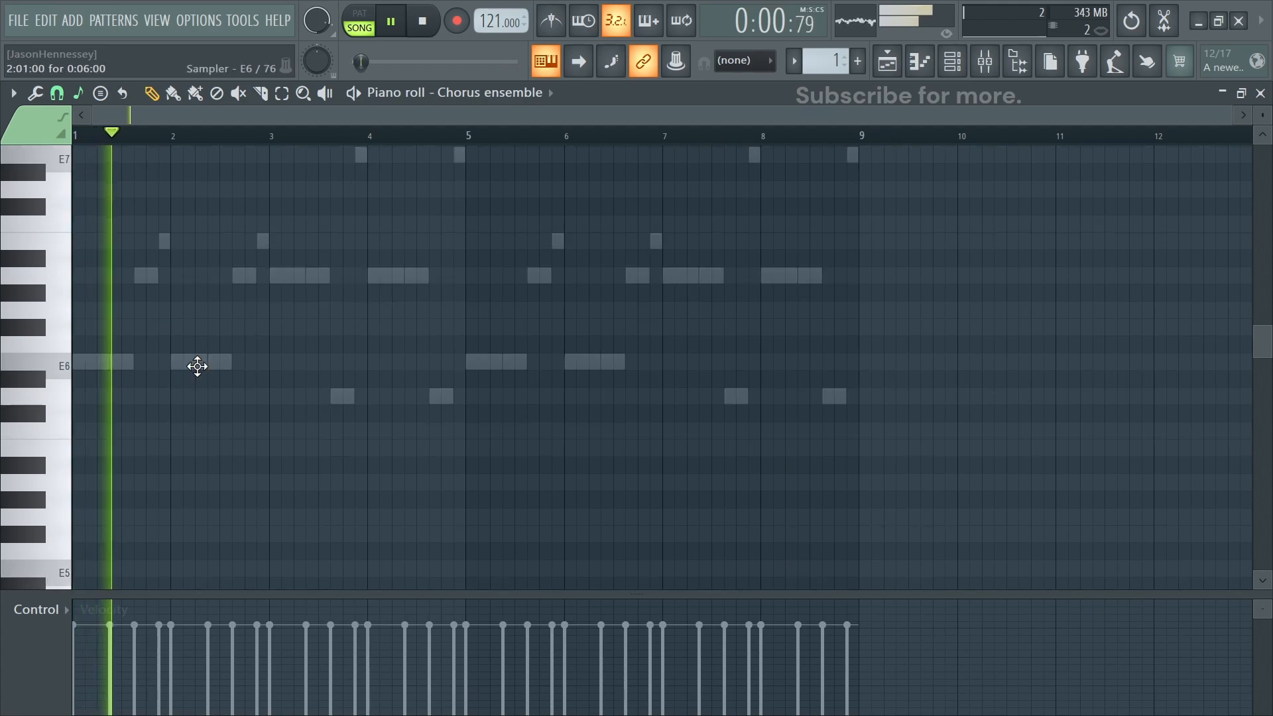
pyautogui.scroll(3, 77, 407)
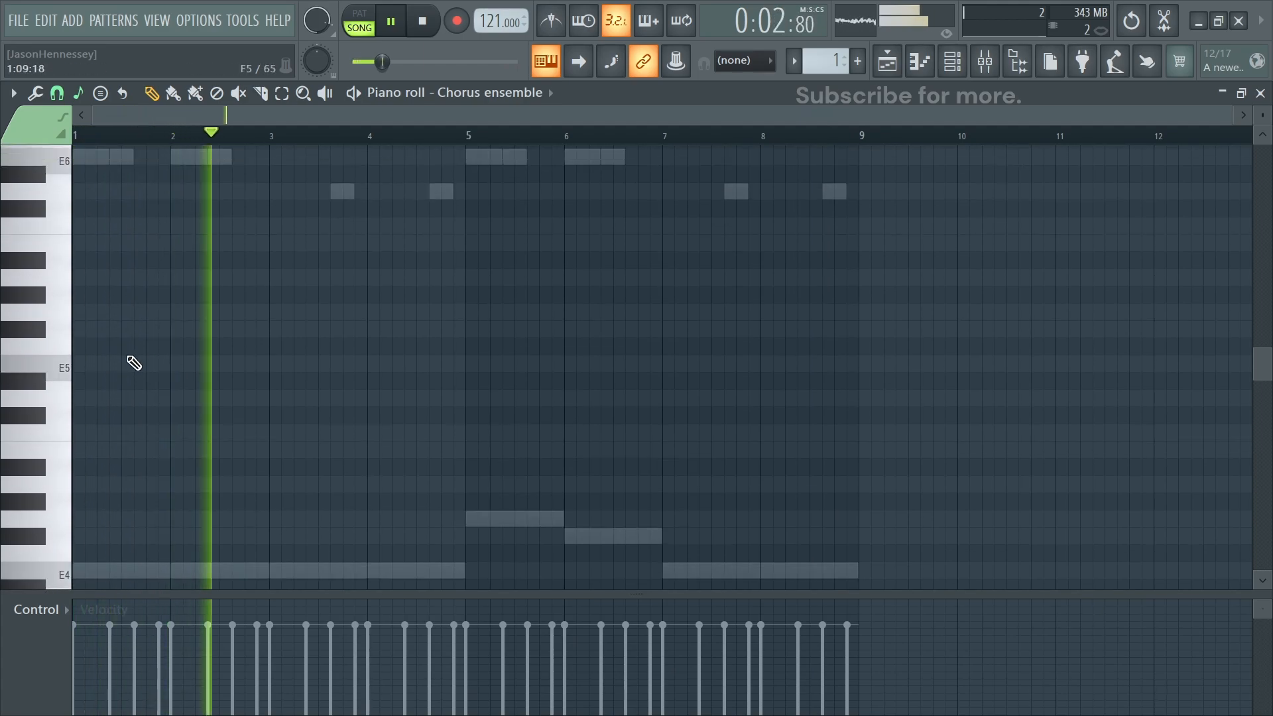
# Build a one-bar chord of E5, A5 and C6 in bar 1 of the Chorus ensemble piano roll and preview it.
pyautogui.press('space')
pyautogui.moveTo(131, 365); pyautogui.dragTo(44, 367)
pyautogui.press('space')
pyautogui.click(87, 277)
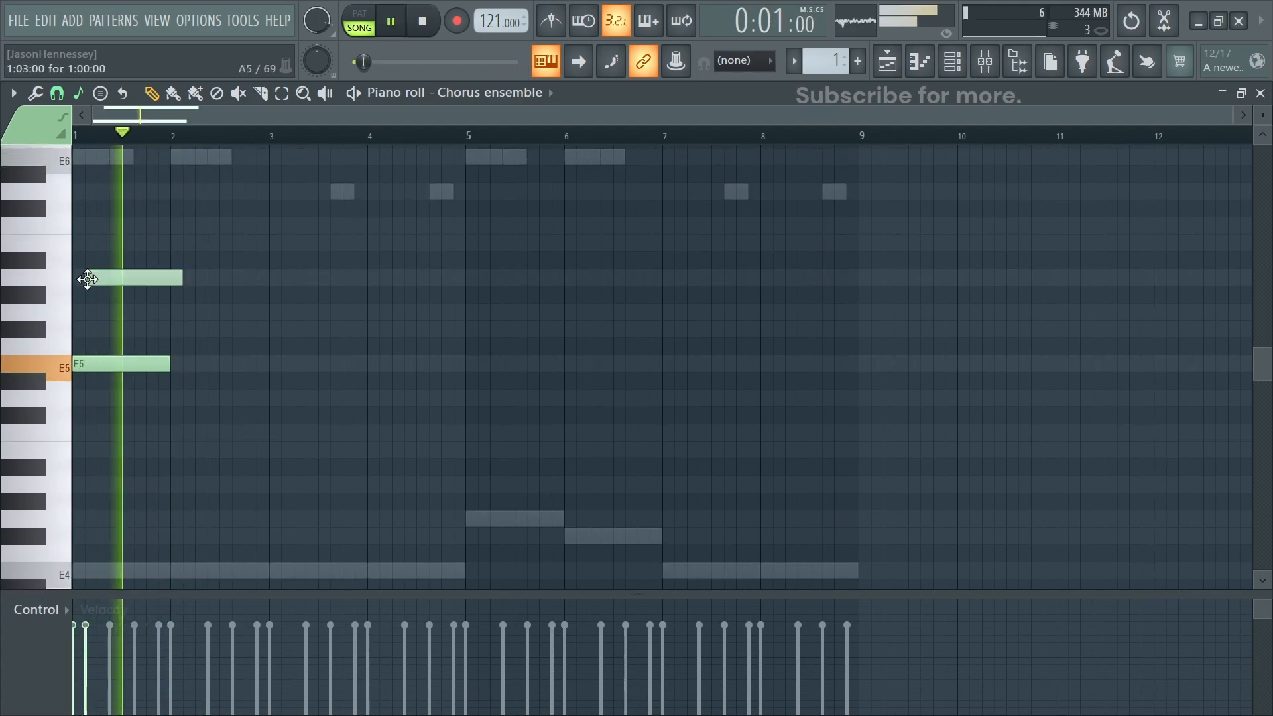
pyautogui.press('space')
pyautogui.press('space')
pyautogui.press('space')
pyautogui.click(89, 226)
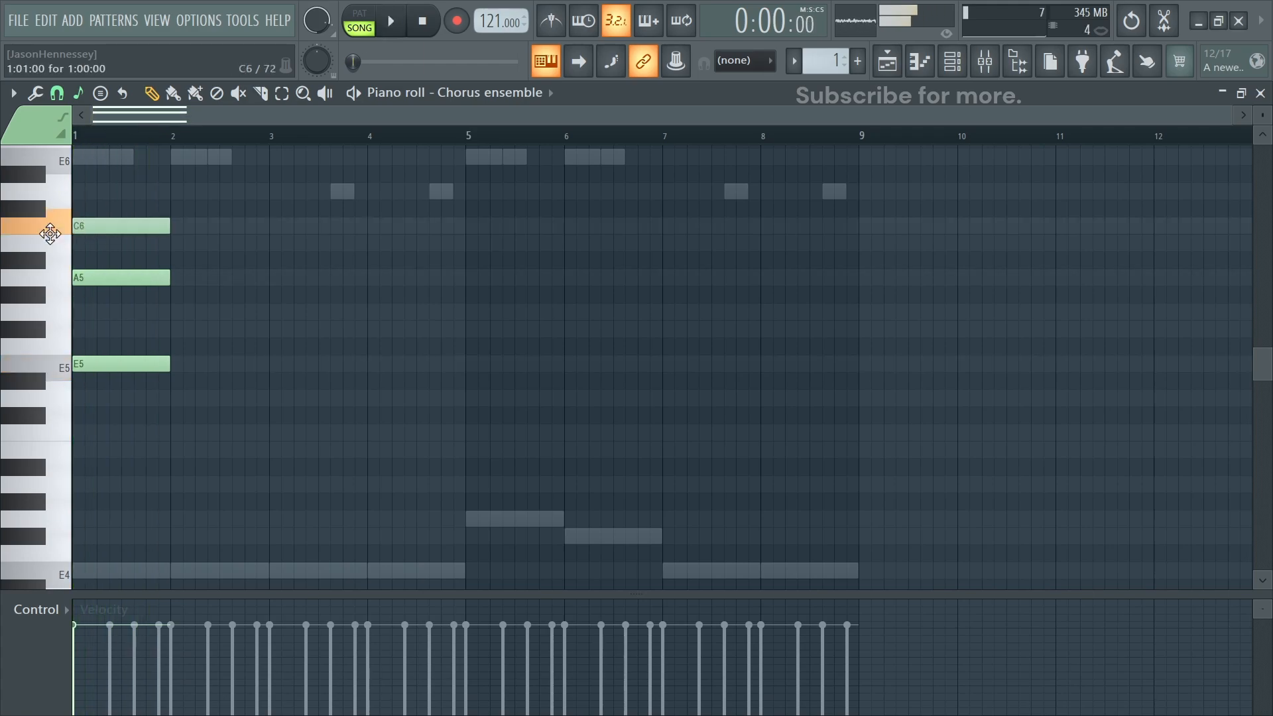
pyautogui.press('space')
# Duplicate the chord into bar 2 with G5 as its middle note, and extend the progression through bar 8 with B5 and F#5 chords.
pyautogui.moveTo(186, 200); pyautogui.dragTo(73, 353)
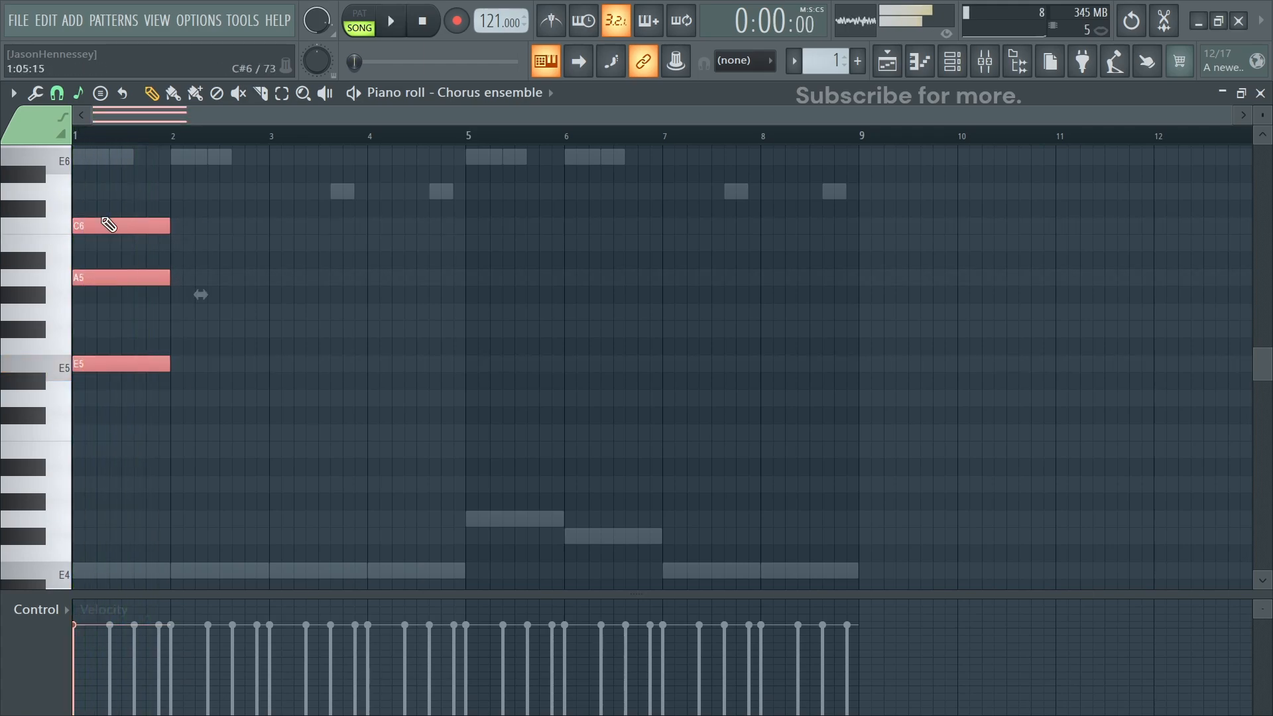
pyautogui.moveTo(102, 226); pyautogui.dragTo(189, 300)
pyautogui.click(193, 259)
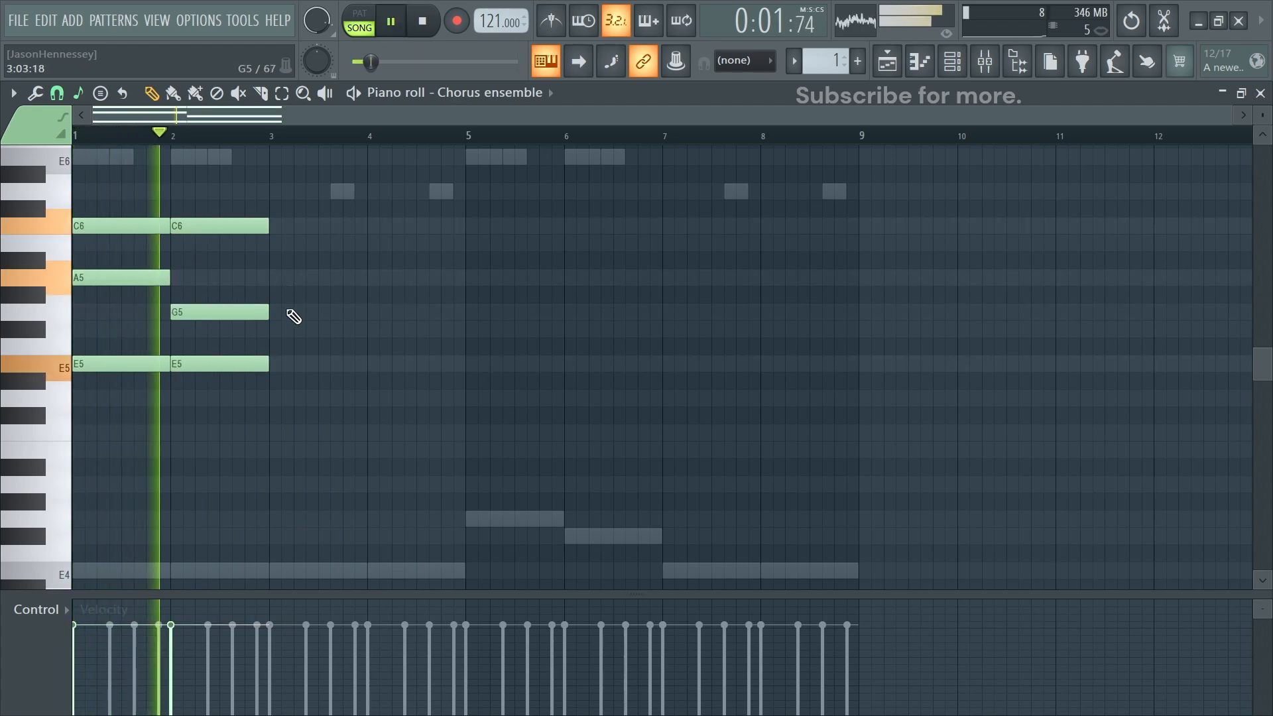
pyautogui.moveTo(270, 185); pyautogui.dragTo(156, 369)
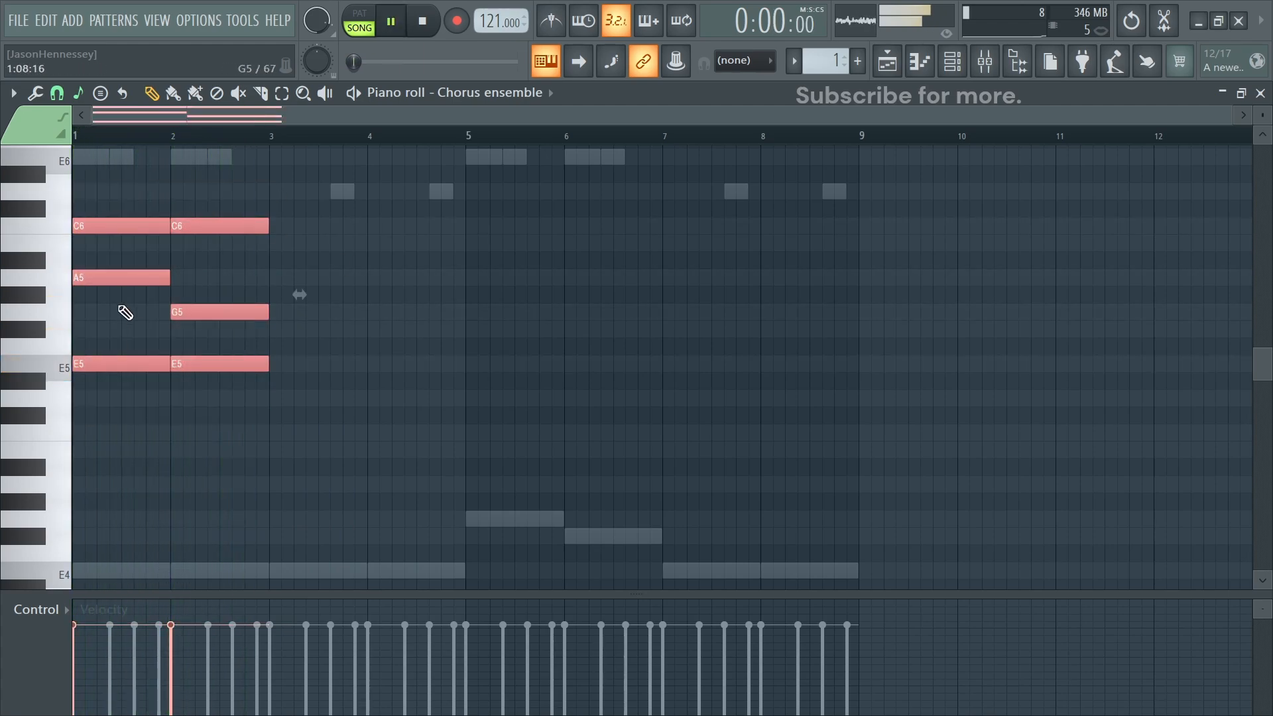
pyautogui.moveTo(105, 277); pyautogui.dragTo(310, 290)
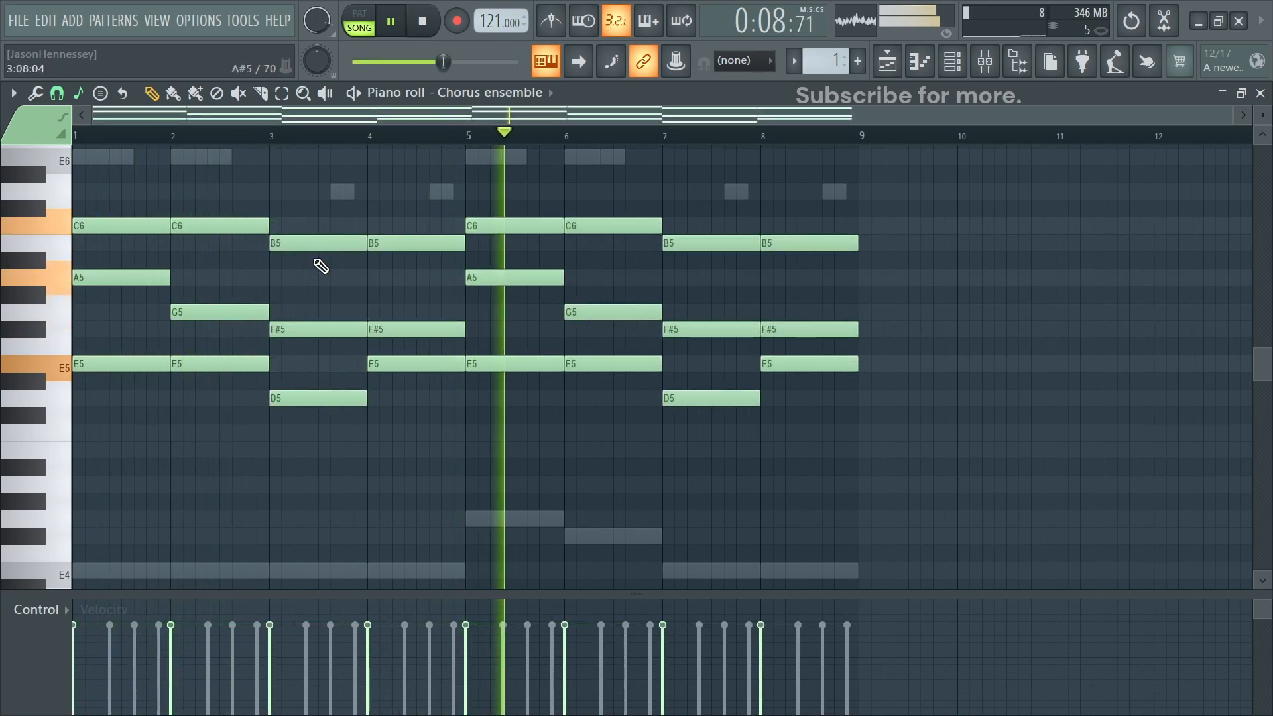
# Transpose the chords in bars 5 to 8 up two scale steps, so that bar 5 holds G5, C6 and E6.
pyautogui.moveTo(500, 185); pyautogui.dragTo(819, 438)
pyautogui.press('space')
pyautogui.hotkey('ctrl', 'Down')
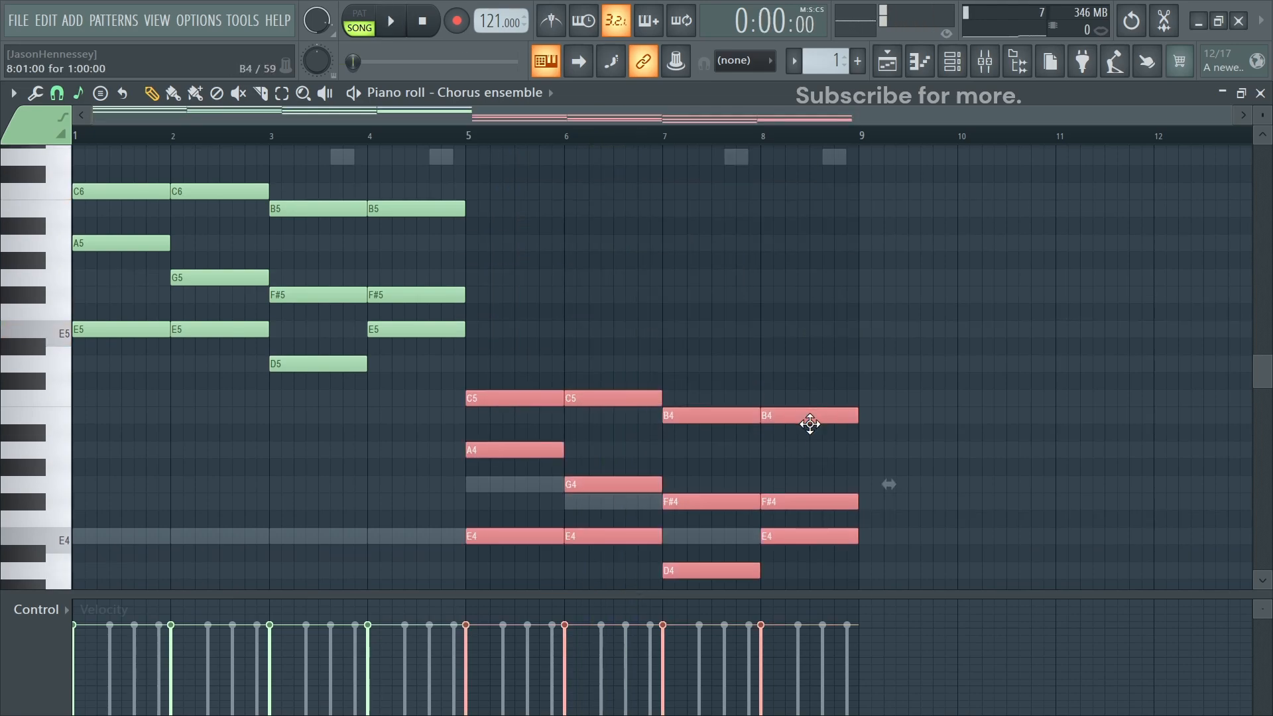
pyautogui.hotkey('shift', 'Up')
pyautogui.hotkey('shift', 'Up')
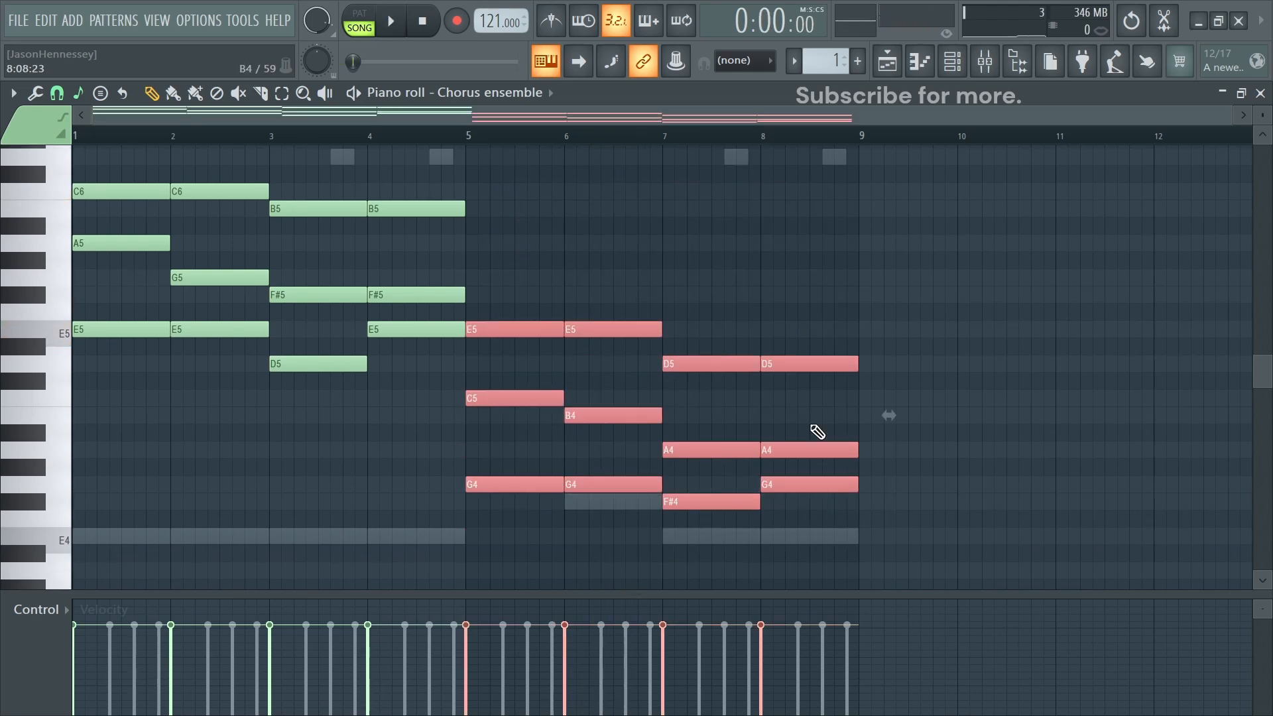
pyautogui.hotkey('ctrl', 'Up')
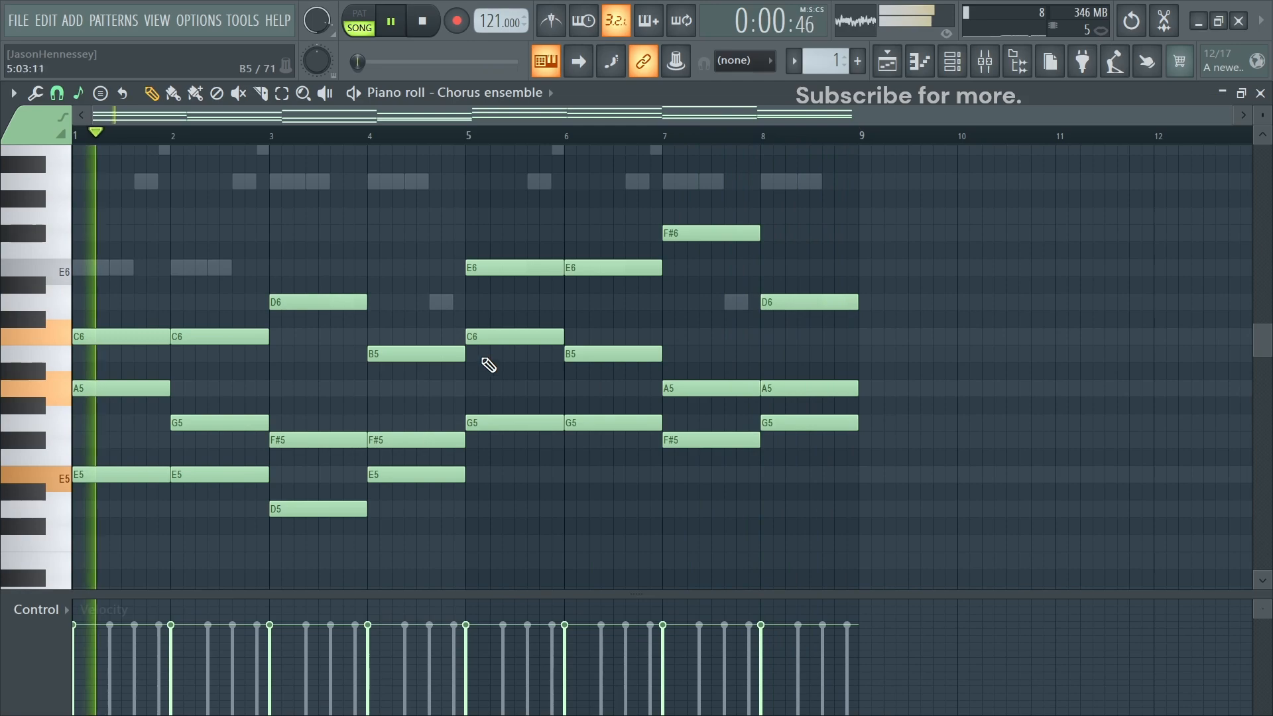
# Shorten the chords in bars 4 and 8 to about two and a half beats each.
pyautogui.moveTo(448, 330); pyautogui.dragTo(421, 514)
pyautogui.moveTo(809, 270); pyautogui.dragTo(824, 477)
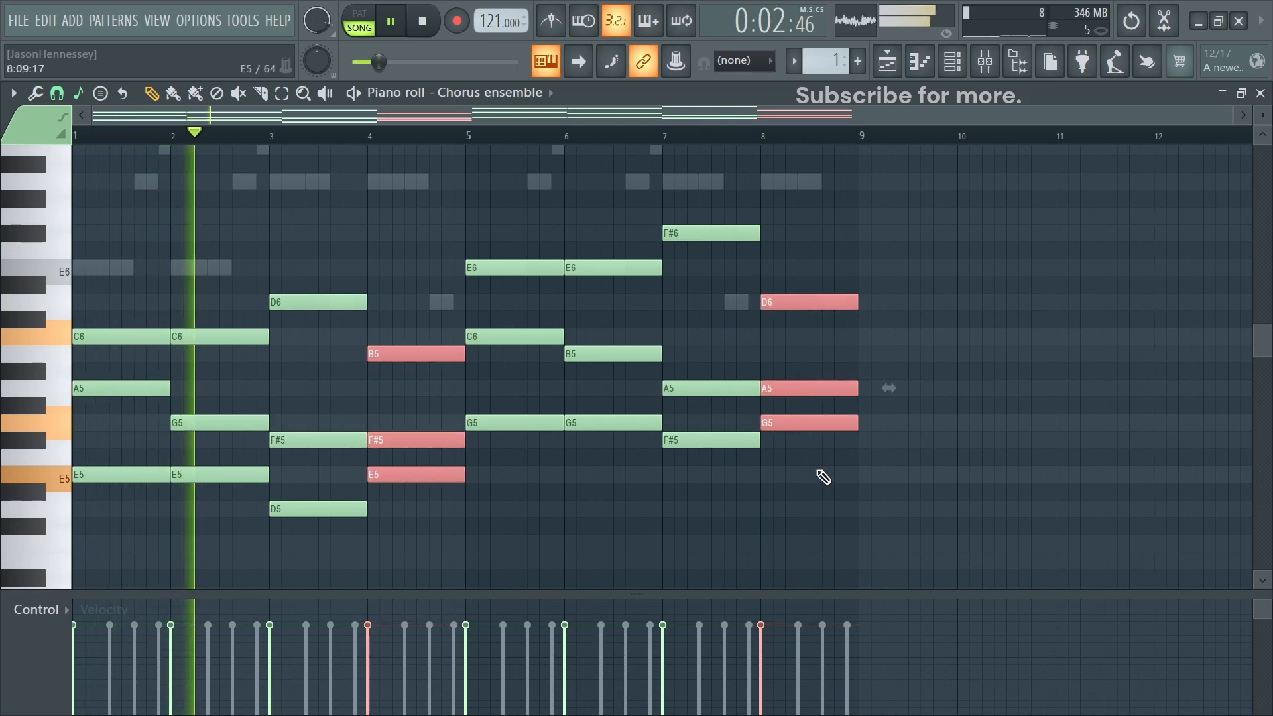
pyautogui.press('space')
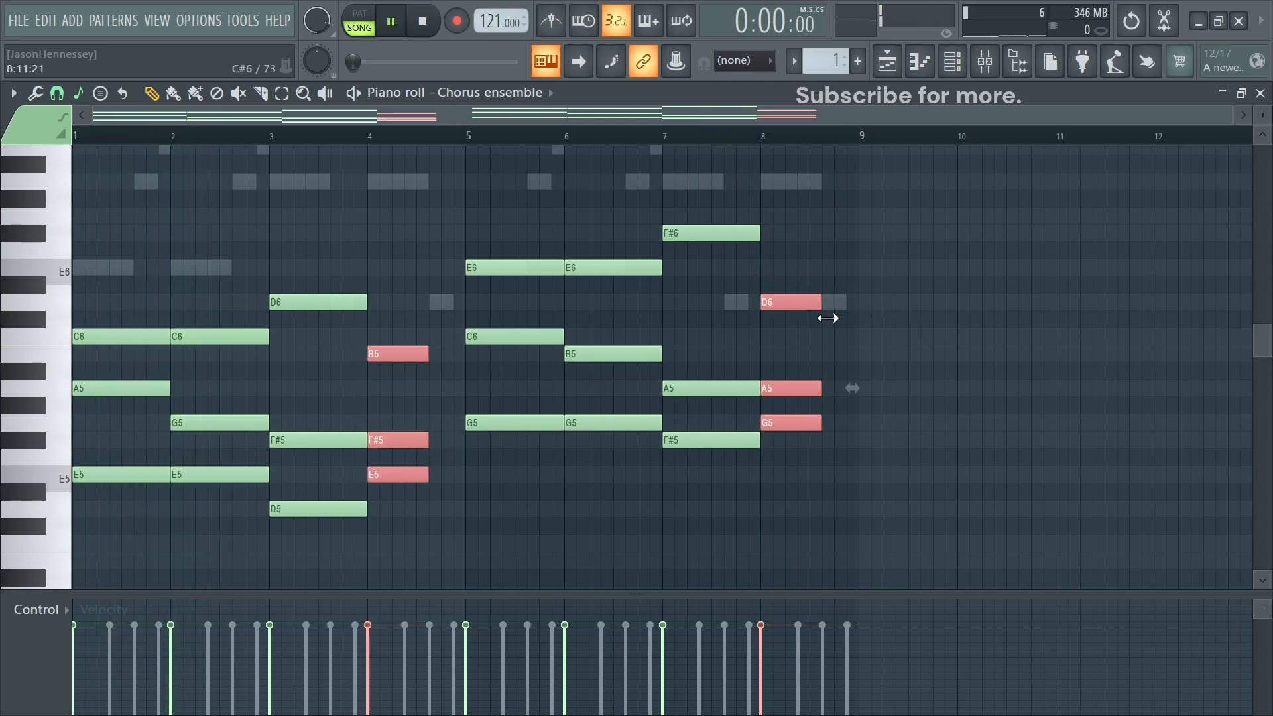
# Trim the chords in bars 4 and 8 to half a bar and duplicate them into the second halves of those bars.
pyautogui.scroll(3, 815, 321)
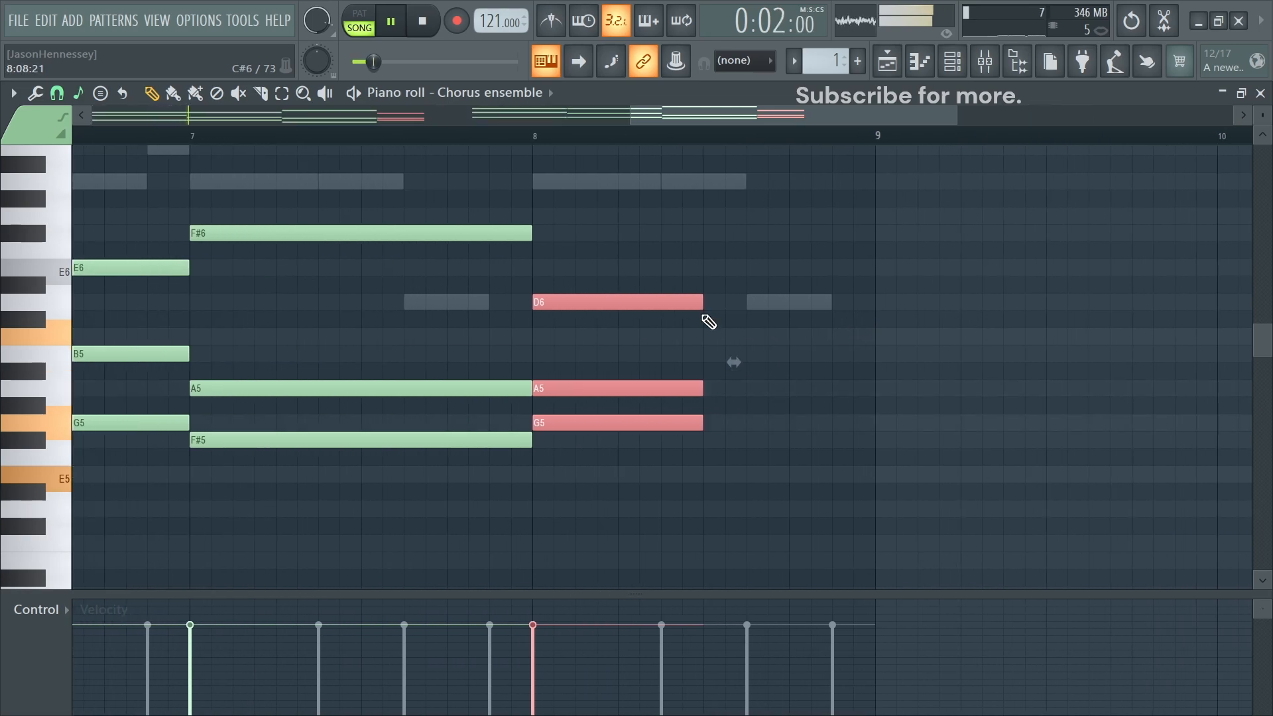
pyautogui.moveTo(683, 304); pyautogui.dragTo(860, 297)
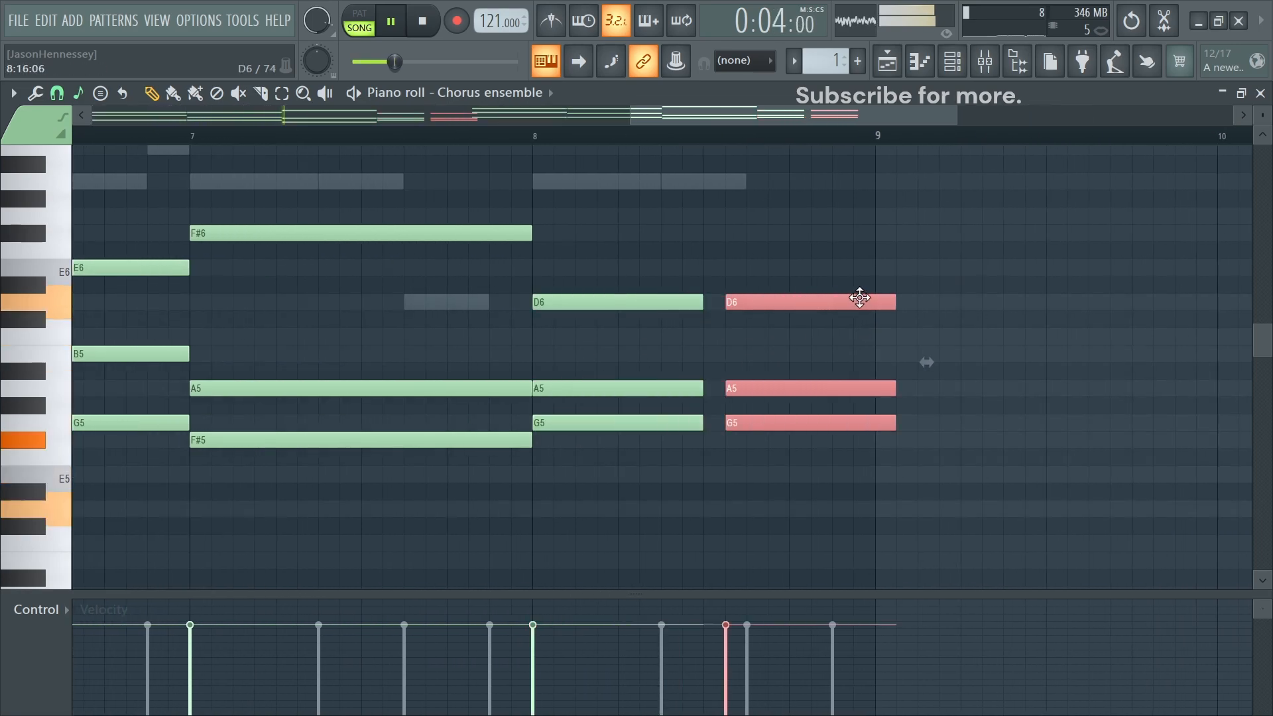
pyautogui.click(776, 368)
# Change the top note of the duplicated half-bar chords to D6 in bar 4 and E6 in bar 8, and preview the progression.
pyautogui.moveTo(764, 305); pyautogui.dragTo(762, 341)
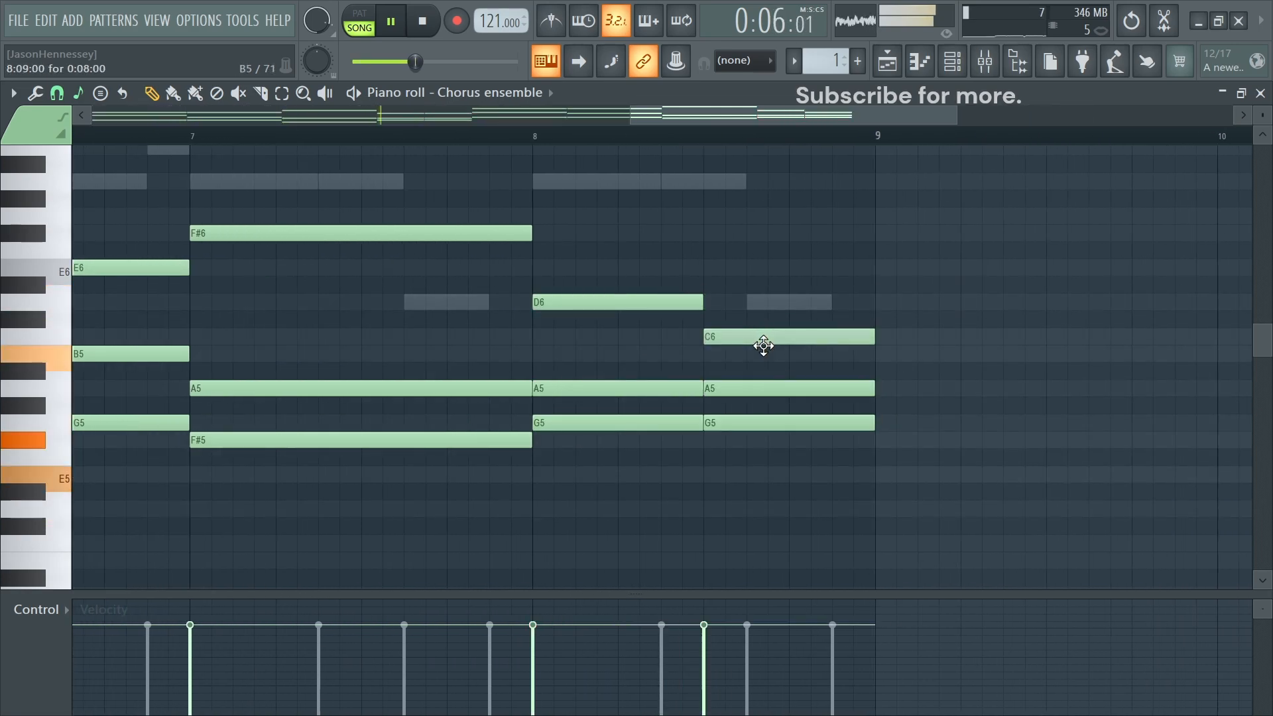
pyautogui.scroll(-4, 779, 332)
pyautogui.scroll(3, 400, 398)
pyautogui.moveTo(494, 361); pyautogui.dragTo(489, 392)
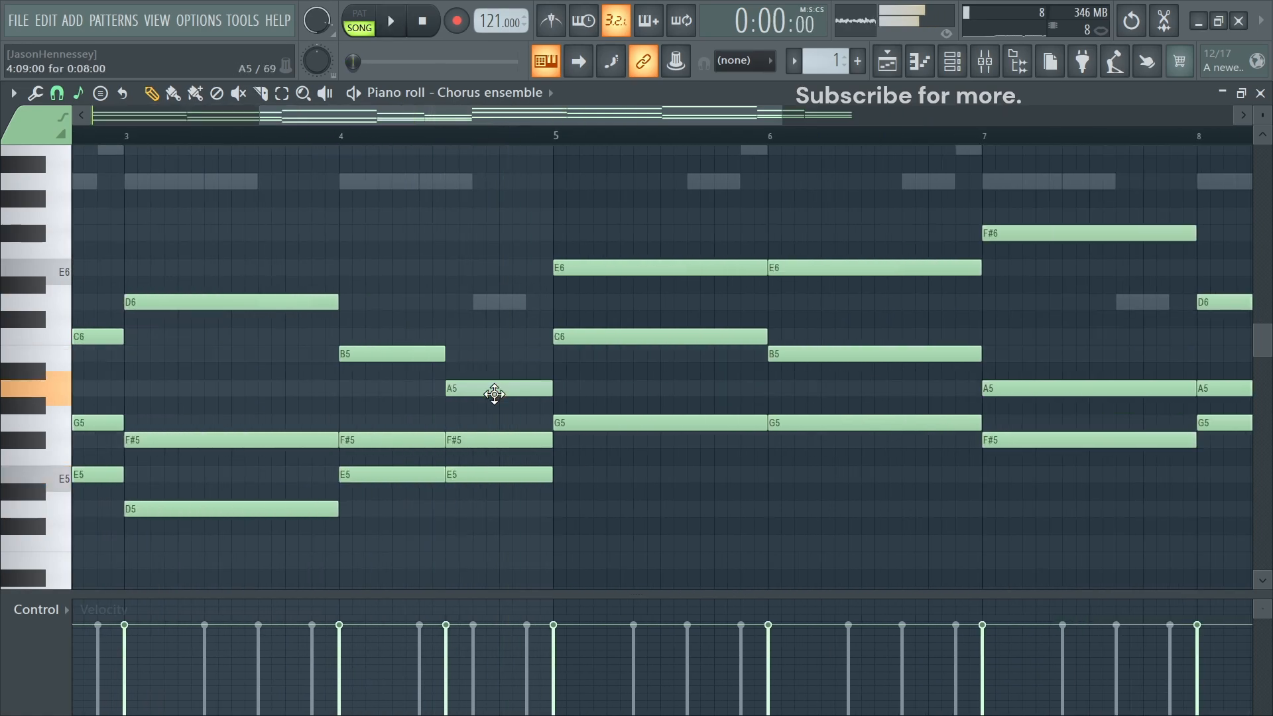
pyautogui.scroll(-3, 619, 407)
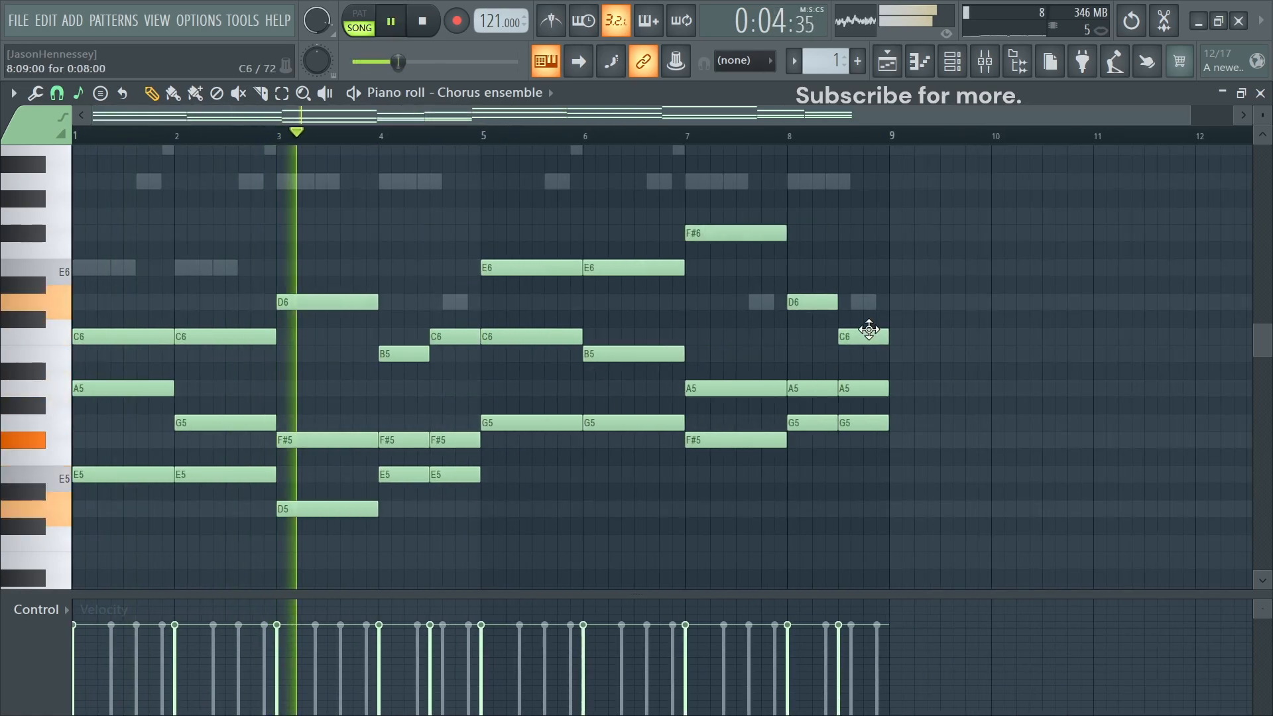
pyautogui.moveTo(854, 336); pyautogui.dragTo(860, 269)
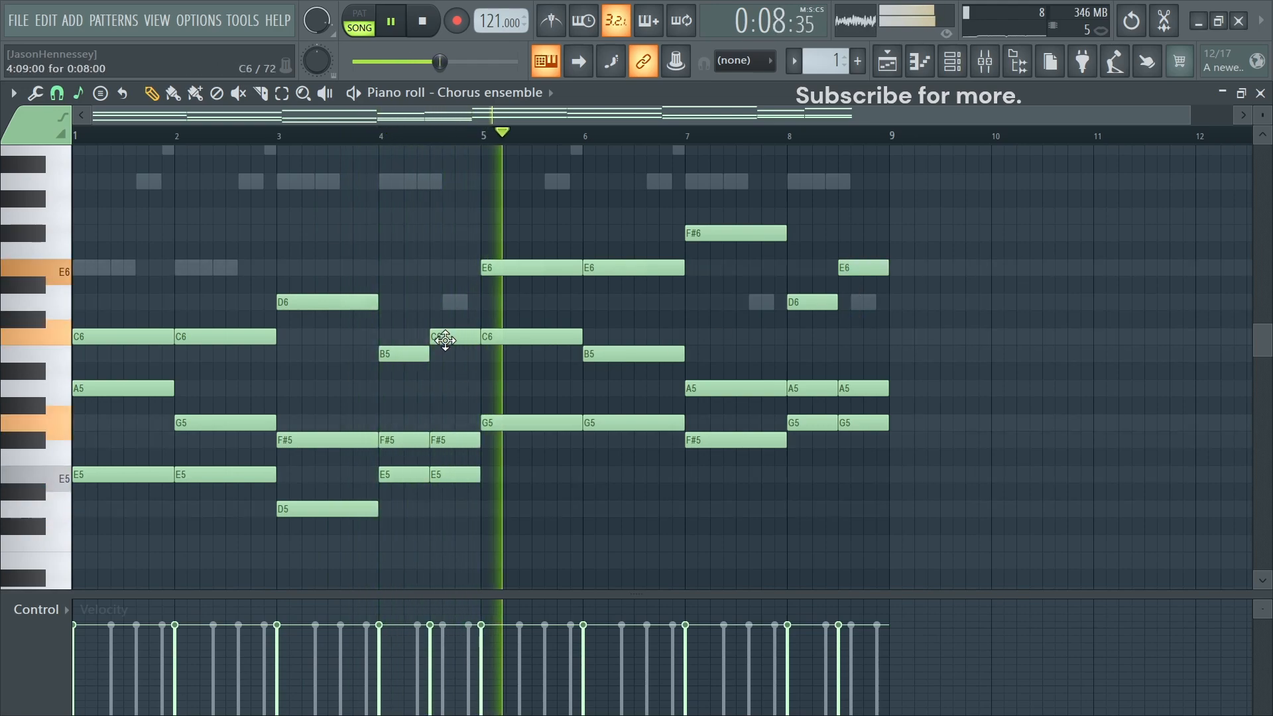
pyautogui.moveTo(441, 336); pyautogui.dragTo(452, 291)
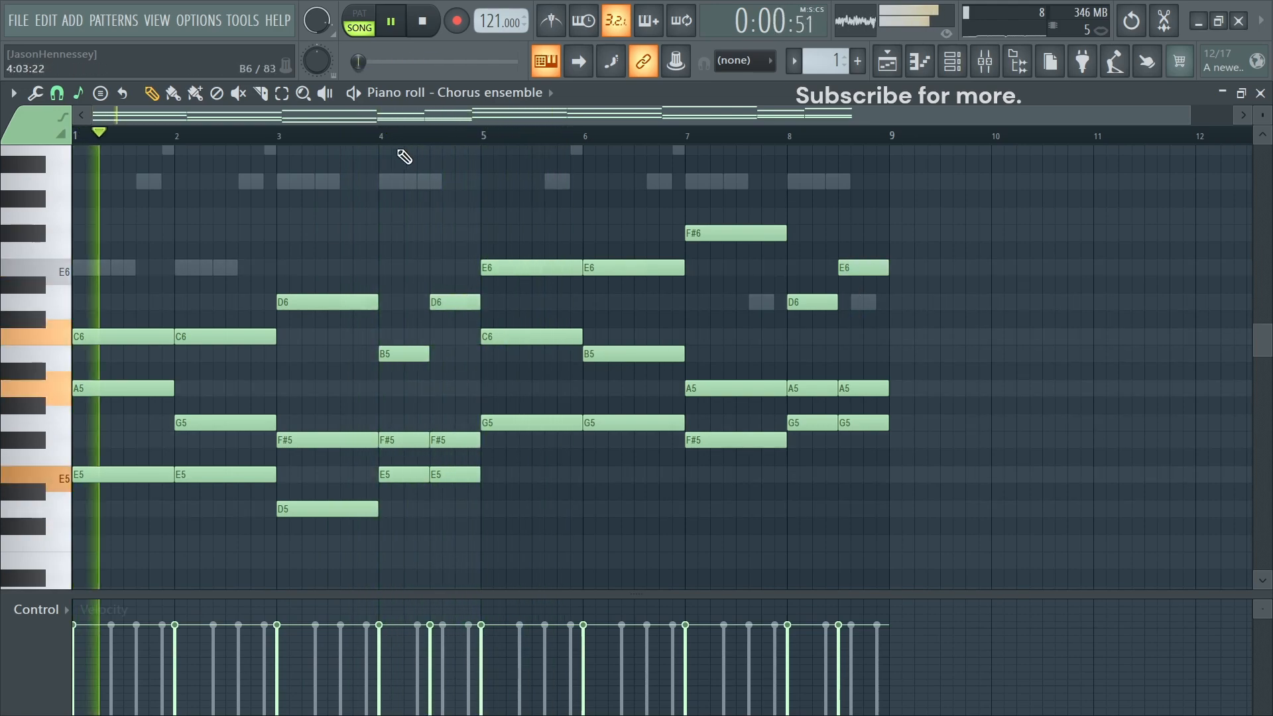
pyautogui.click(350, 136)
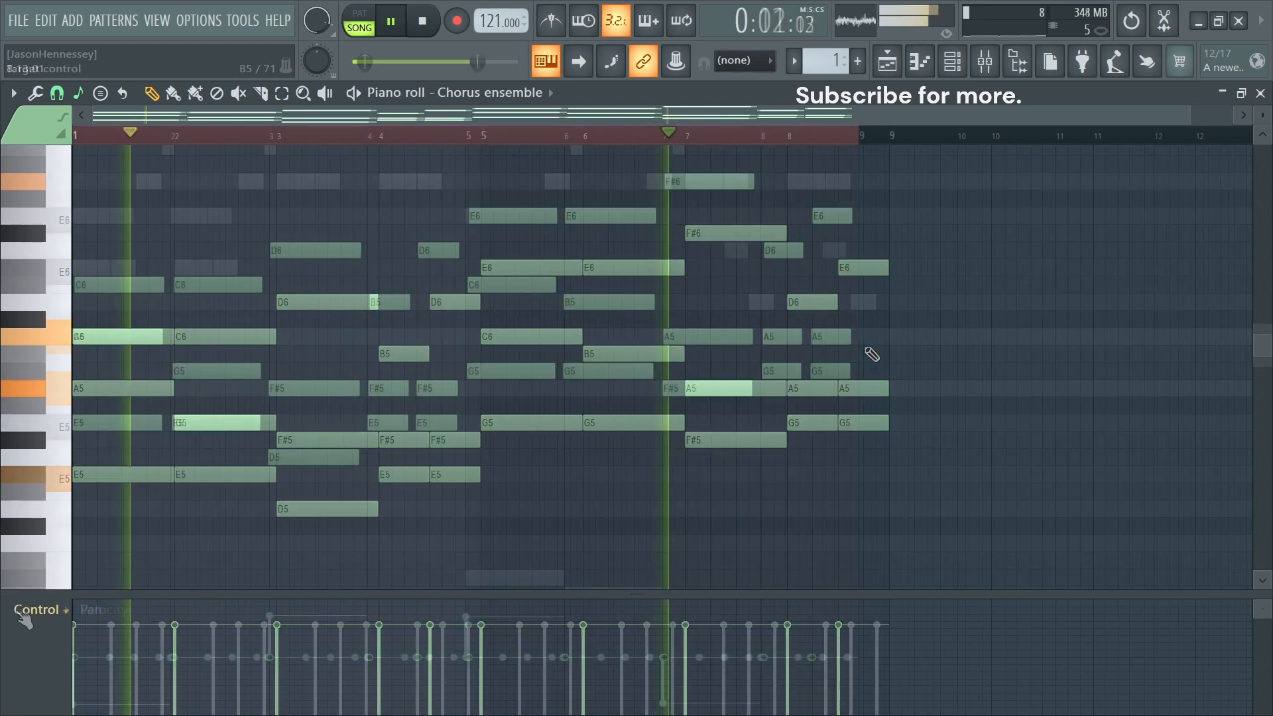
# Lower Insert 1's volume and add Fruity Reeverb 2 and a second Fruity Limiter with a -6.3 dB ceiling to its effects.
pyautogui.moveTo(123, 398); pyautogui.dragTo(122, 467)
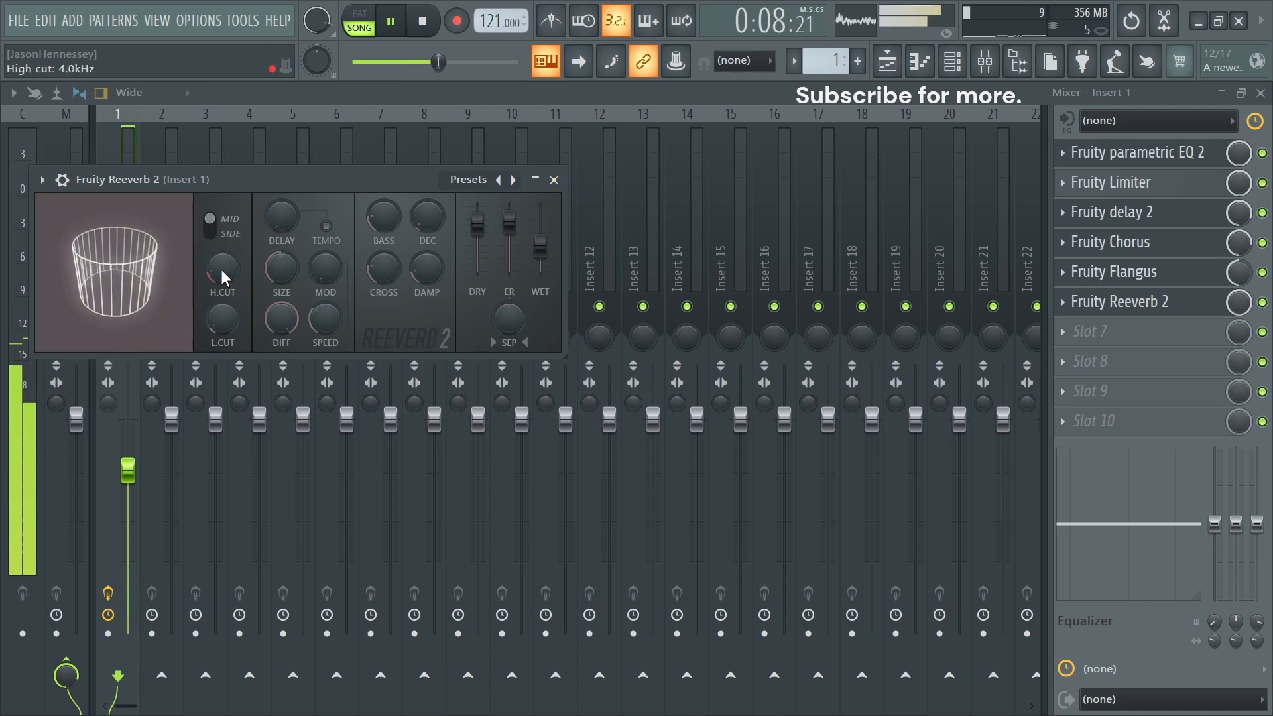
pyautogui.click(555, 181)
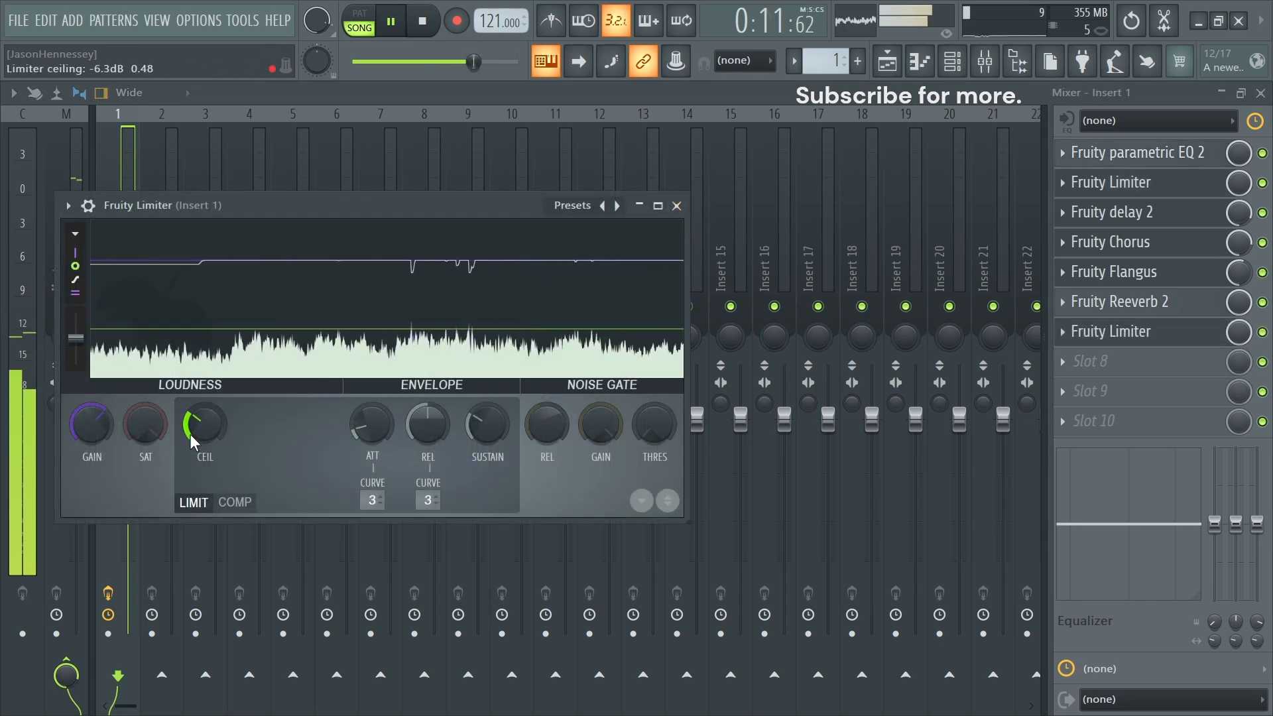
pyautogui.click(677, 205)
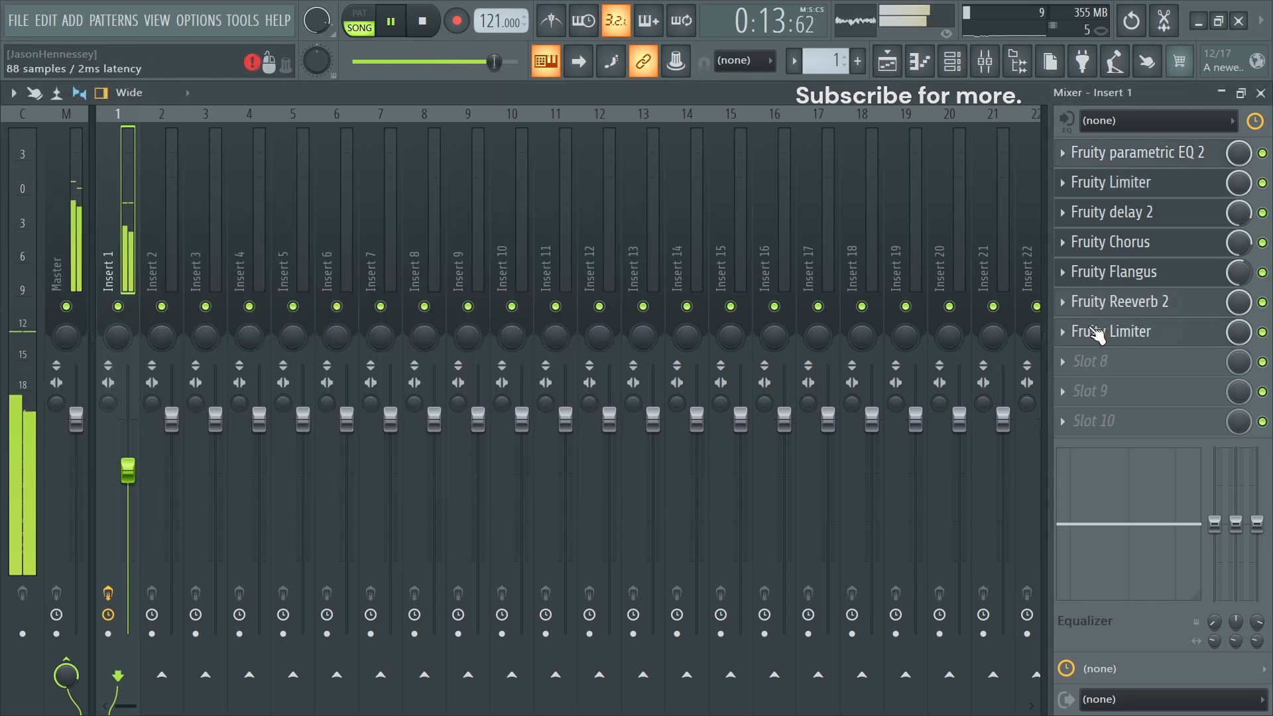
# Add HalfTime after the second limiter on Insert 1 and delete Pitcher from its effect chain.
pyautogui.click(1104, 376)
pyautogui.click(815, 140)
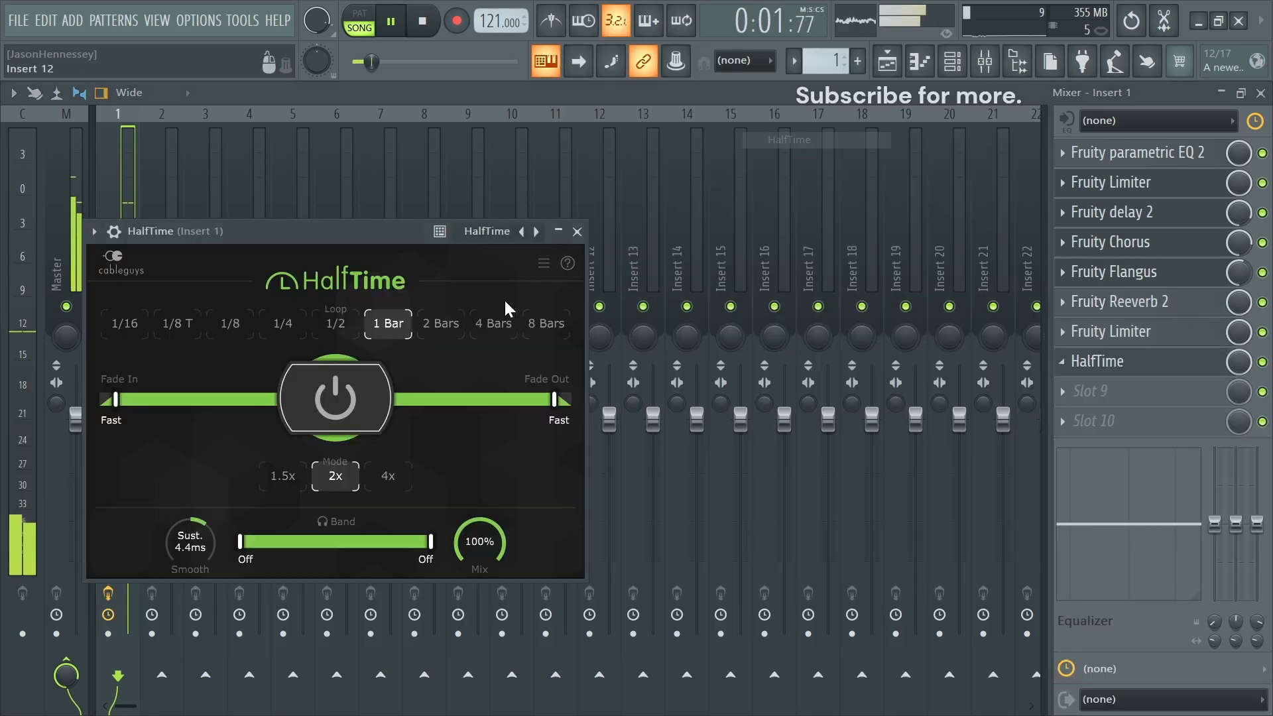
pyautogui.moveTo(341, 223); pyautogui.dragTo(642, 143)
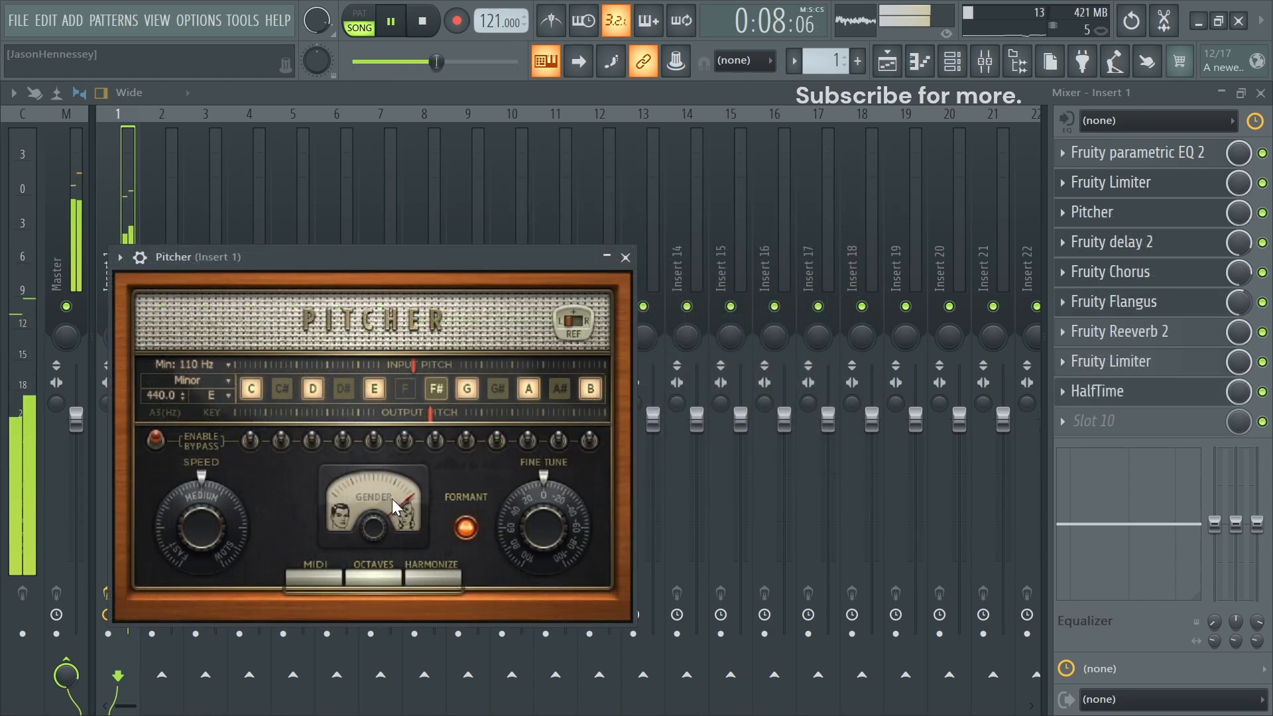
pyautogui.click(1069, 213)
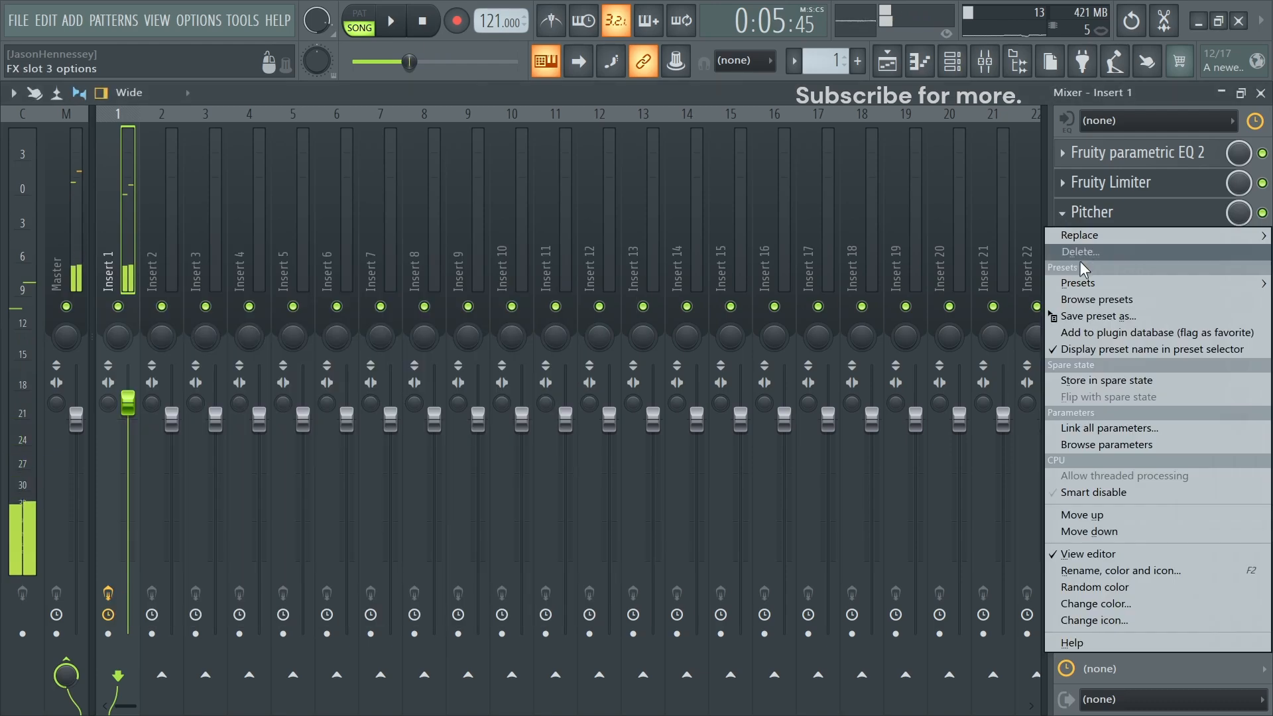
pyautogui.click(1087, 254)
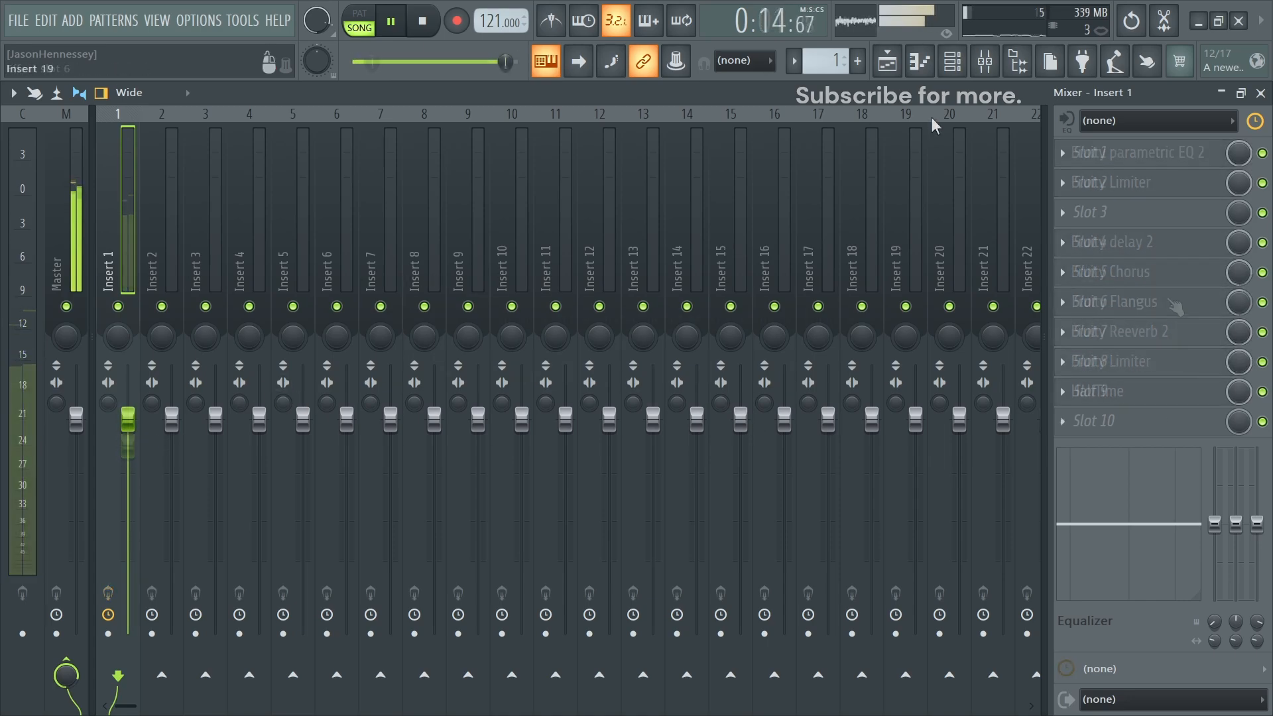
# Filter the channel rack to audio clips and route M1, Synth bass [sep] and choirs pad chords to mixer tracks 2 to 4.
pyautogui.click(953, 61)
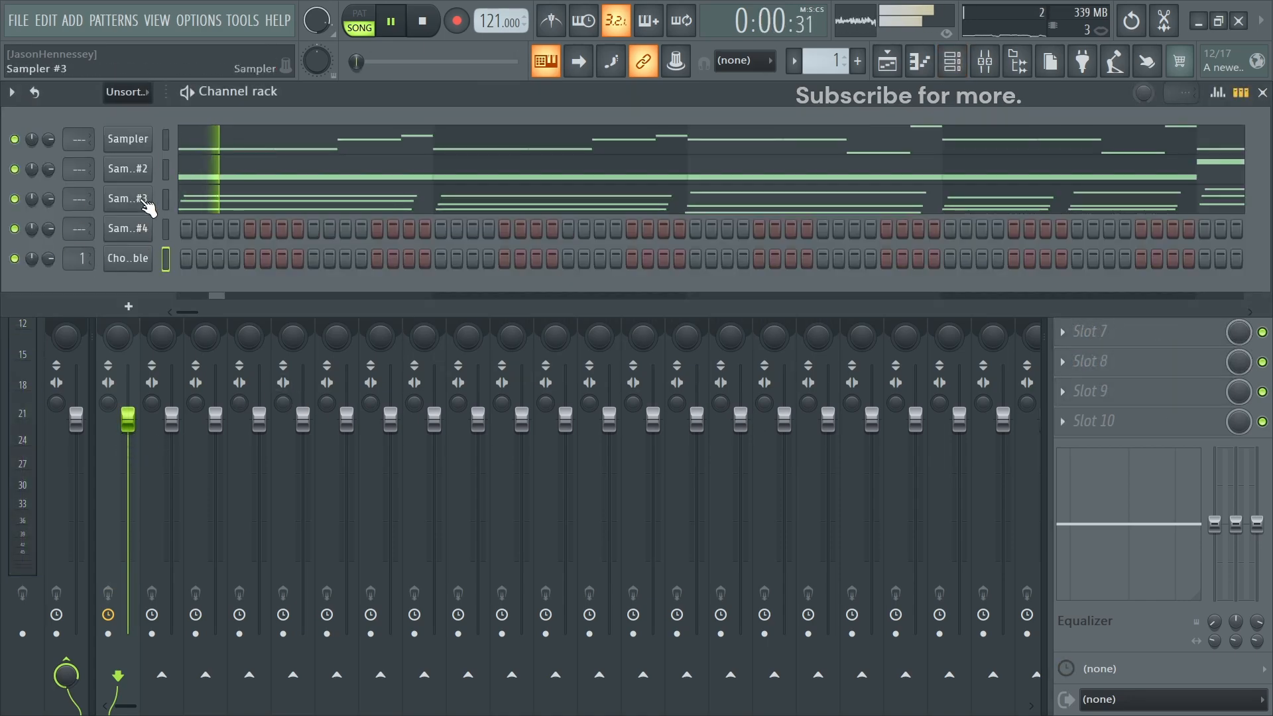
pyautogui.click(126, 93)
pyautogui.click(133, 137)
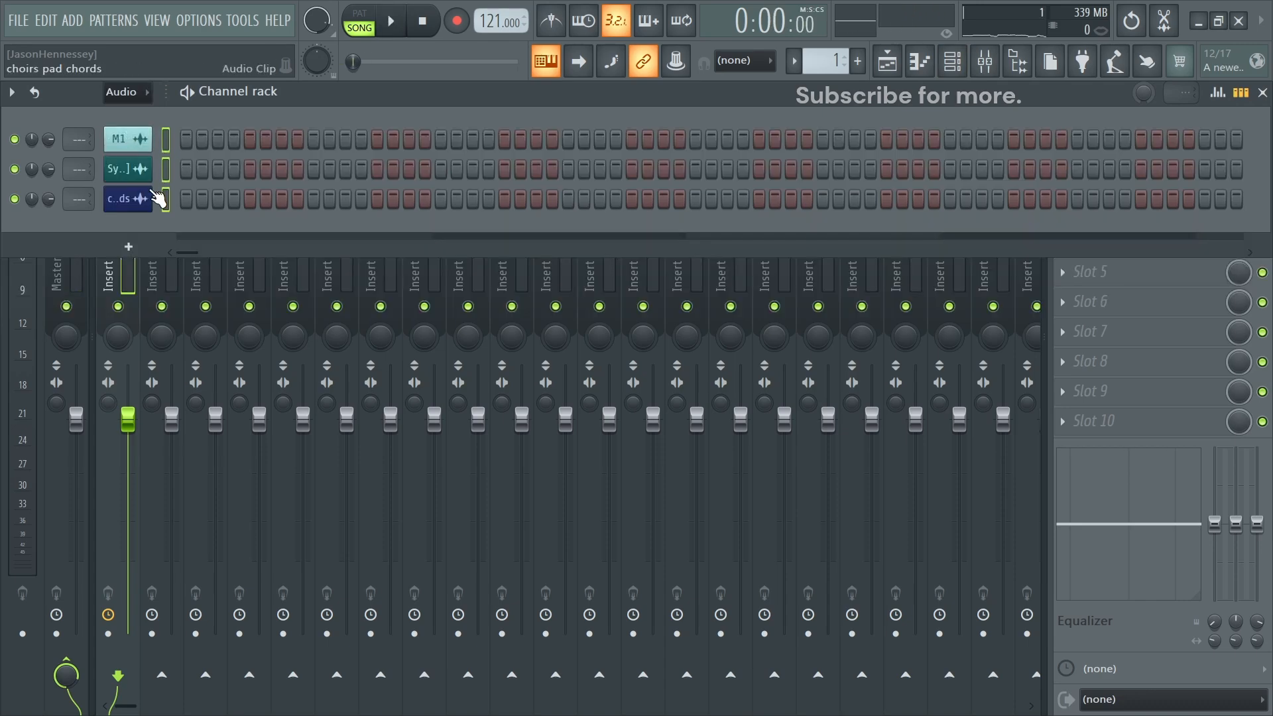
pyautogui.hotkey('ctrl', 'l')
pyautogui.press('space')
# Balance the three mixer tracks during playback, lowering the choirs pad chords volume well below M1 and Synth bass [sep].
pyautogui.click(245, 416)
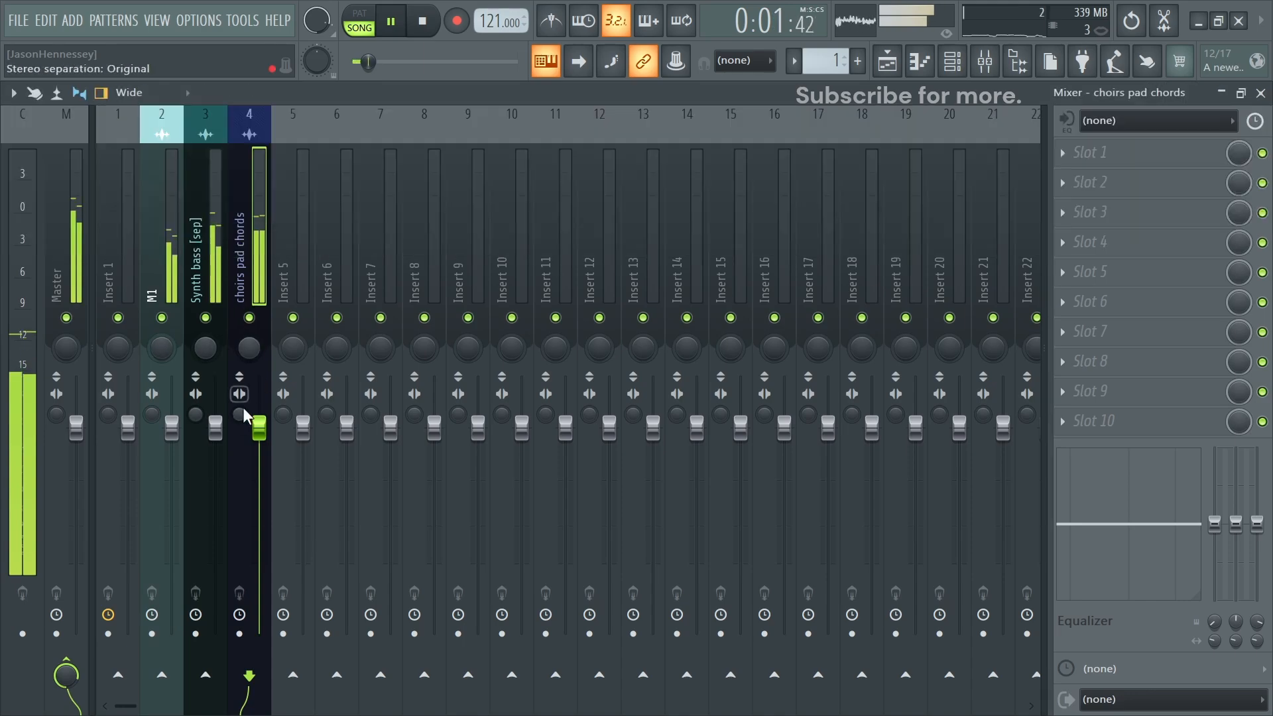
pyautogui.moveTo(262, 451); pyautogui.dragTo(259, 470)
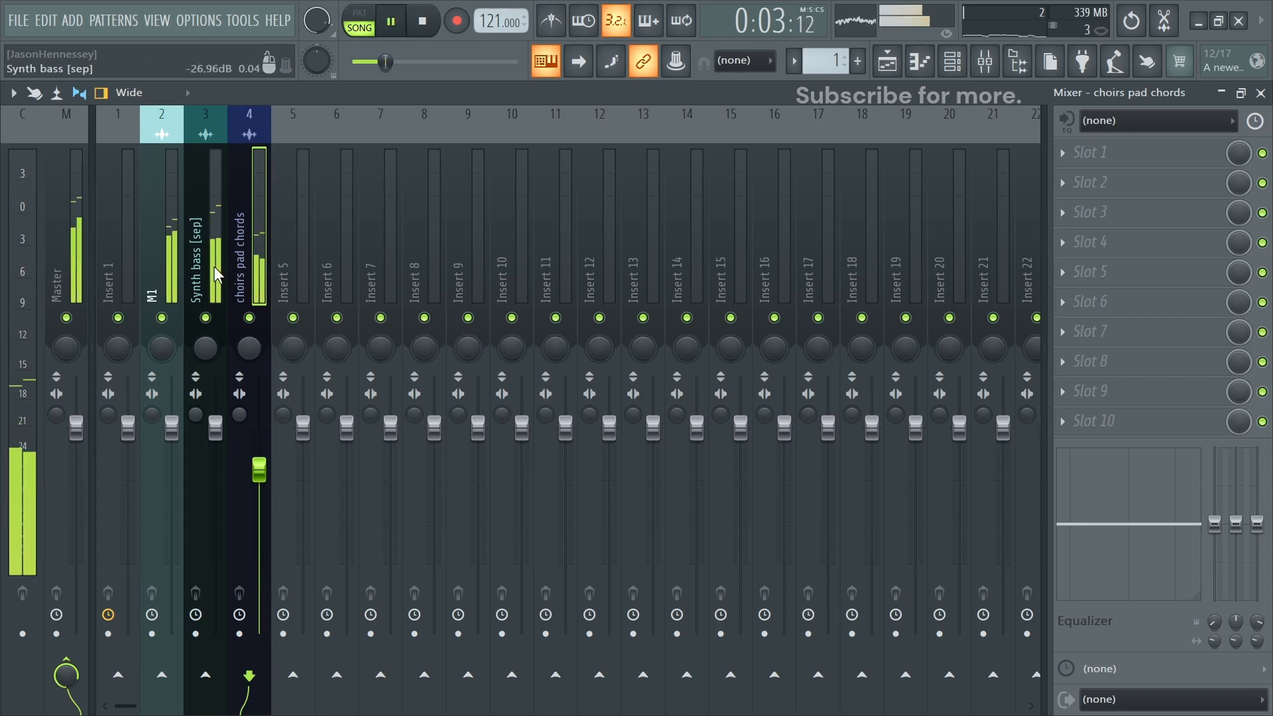
pyautogui.press('space')
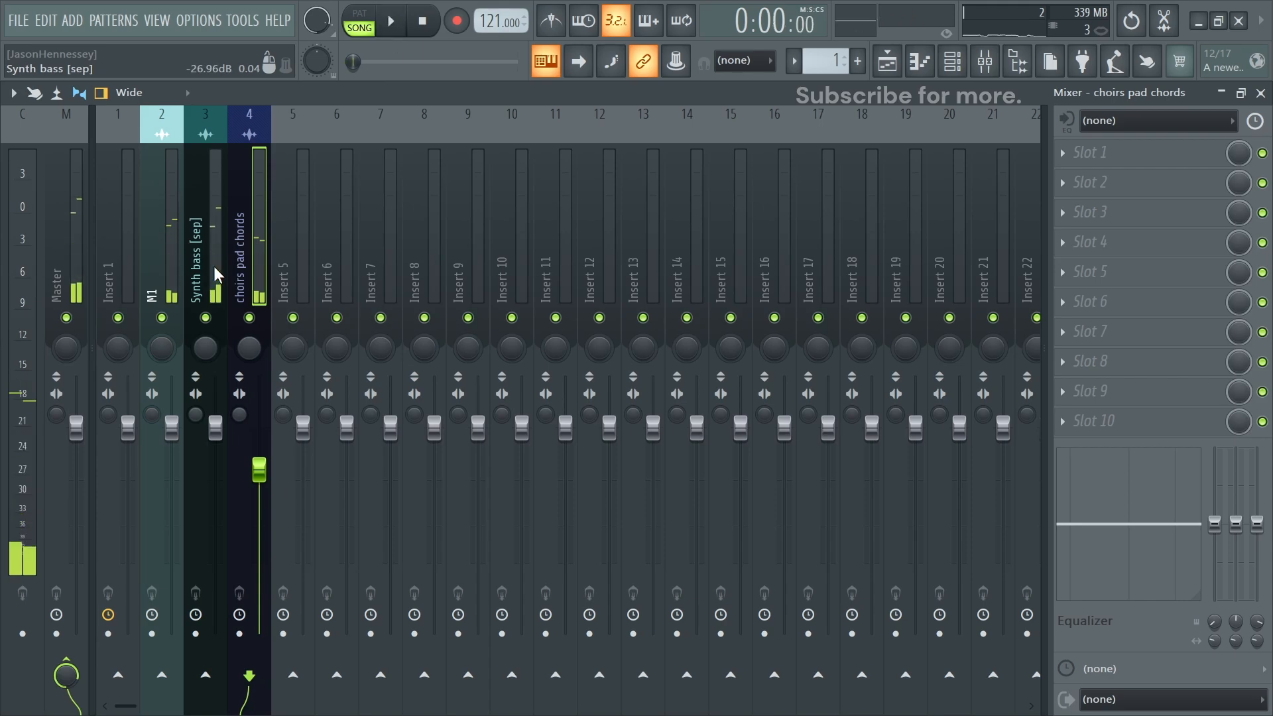
pyautogui.click(214, 272)
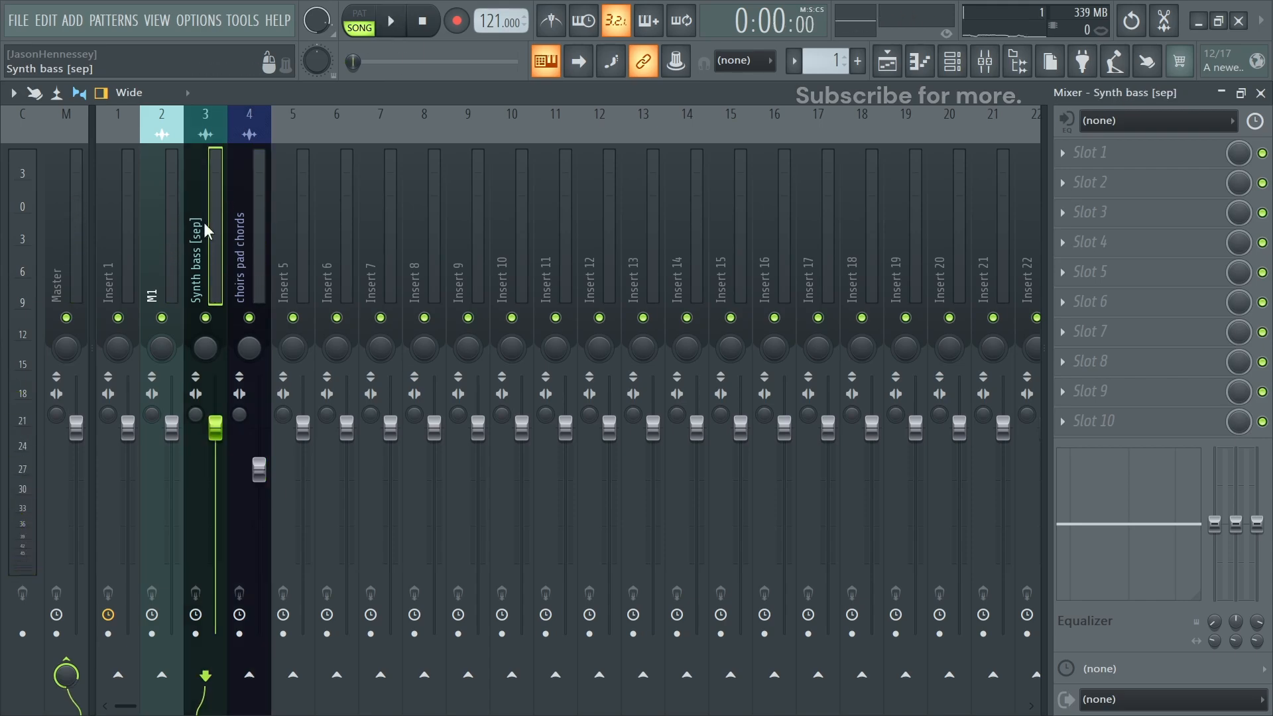
pyautogui.press('space')
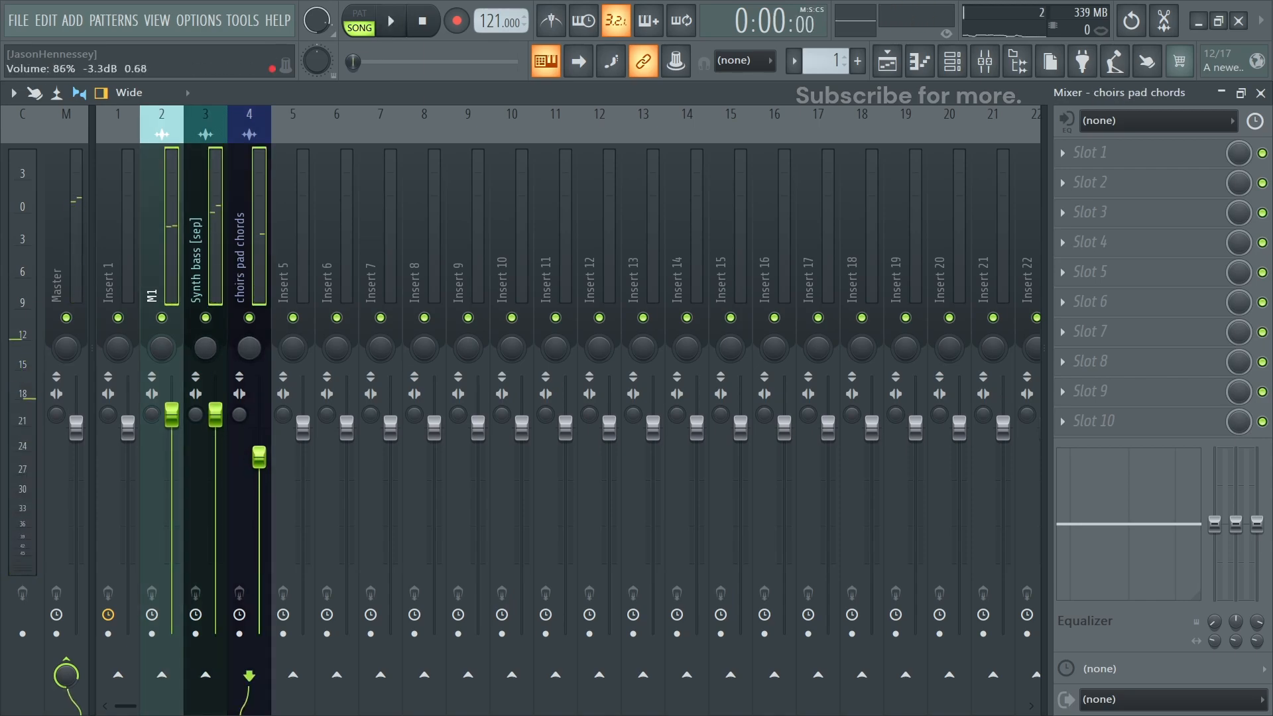
pyautogui.press('space')
pyautogui.moveTo(257, 457); pyautogui.dragTo(258, 468)
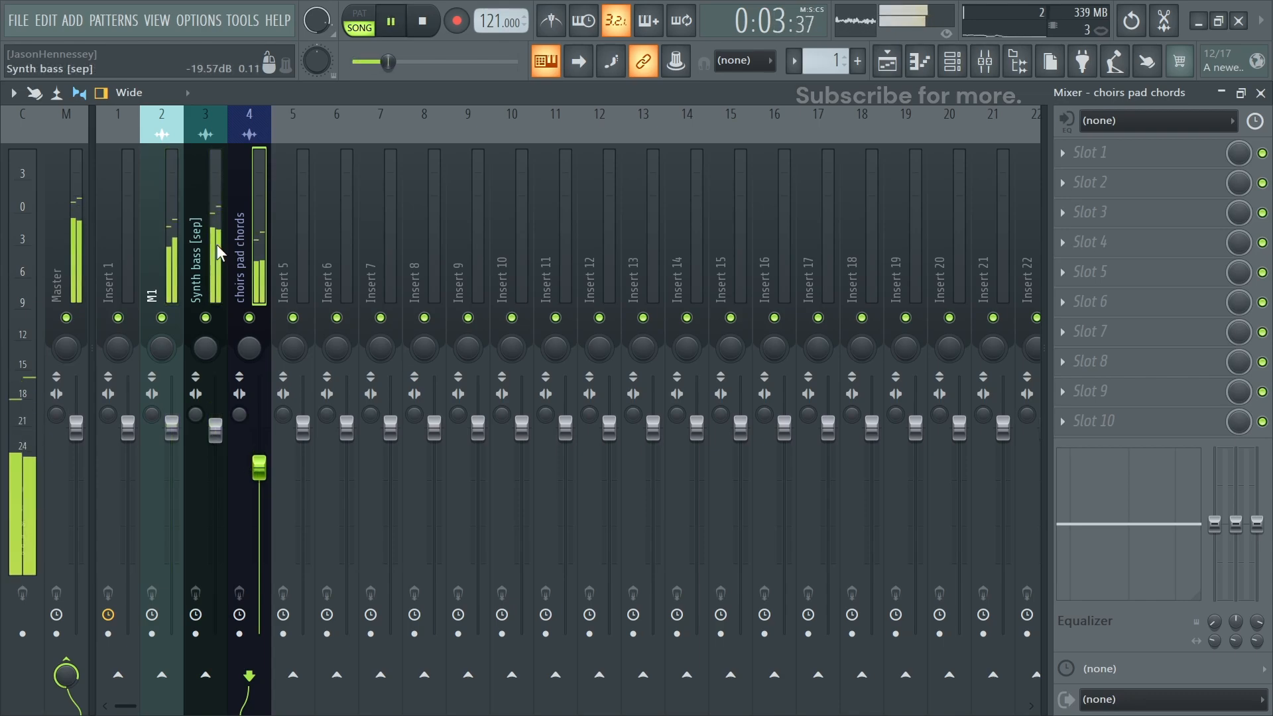
# Add Fruity Parametric EQ 2 to the M1 track and roll off its low end with band 1 between 100 and 200 Hz.
pyautogui.click(162, 232)
pyautogui.press('space')
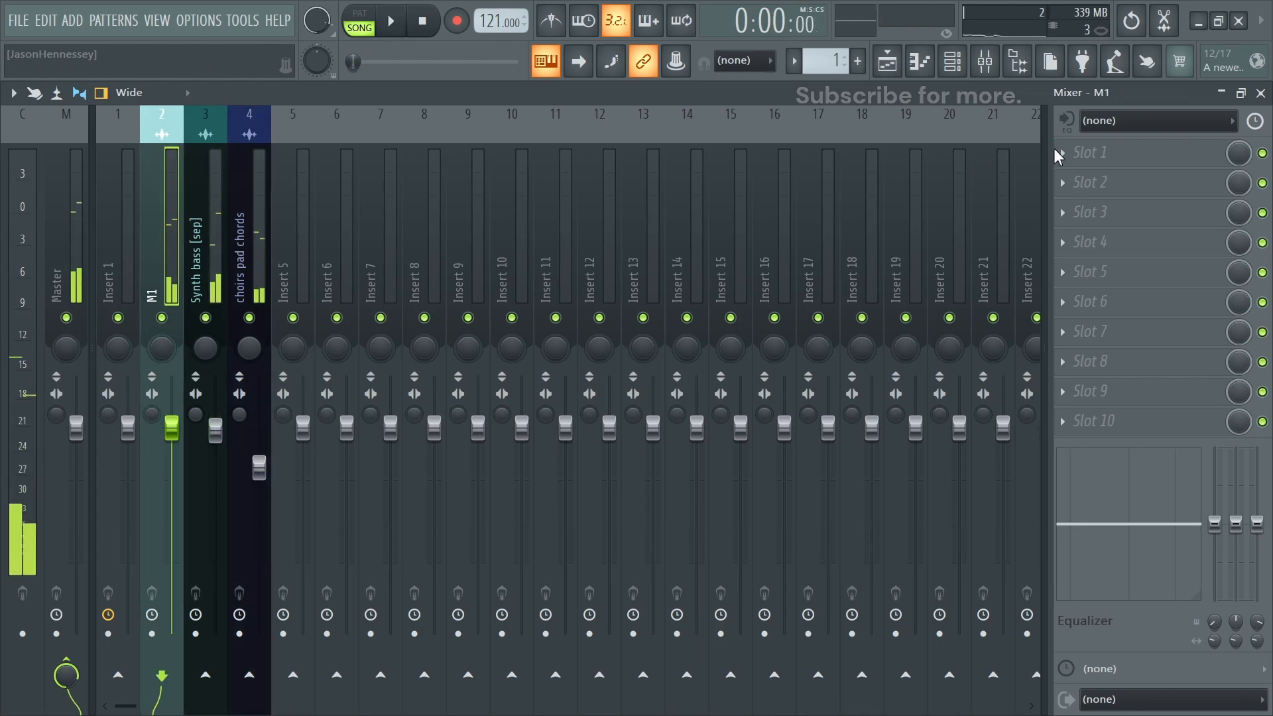
pyautogui.click(1091, 153)
pyautogui.click(702, 654)
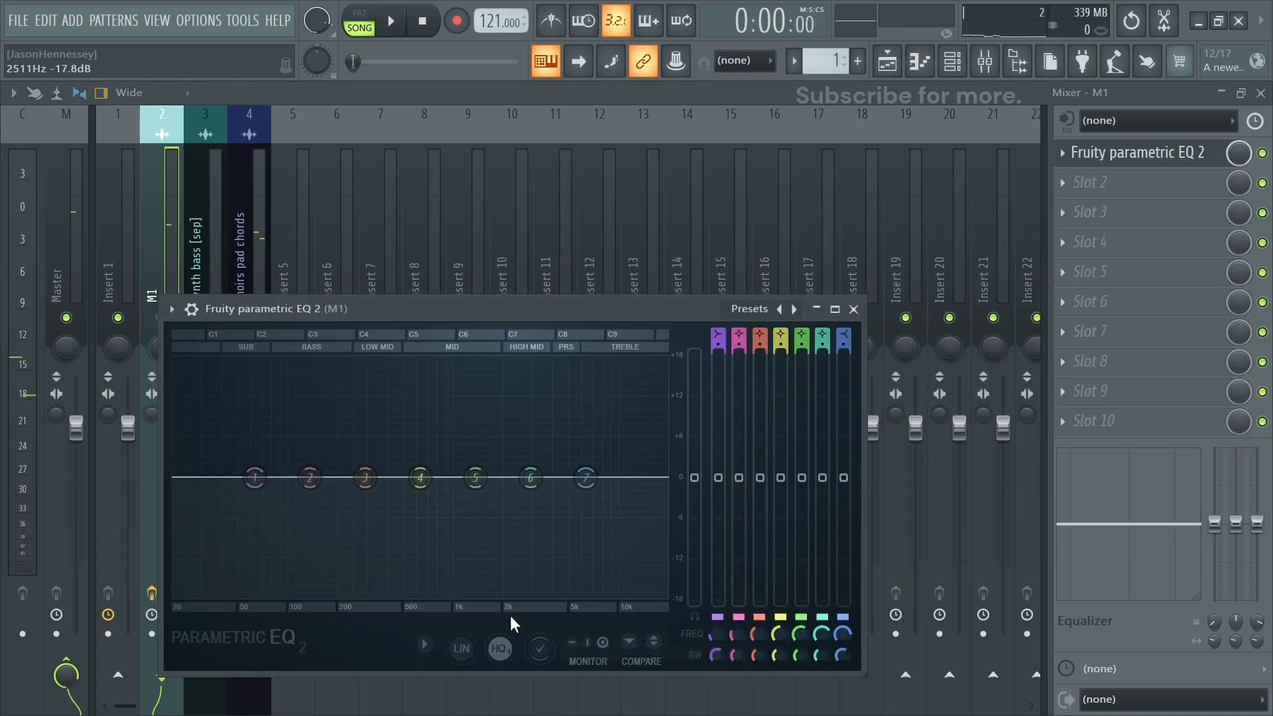
pyautogui.press('space')
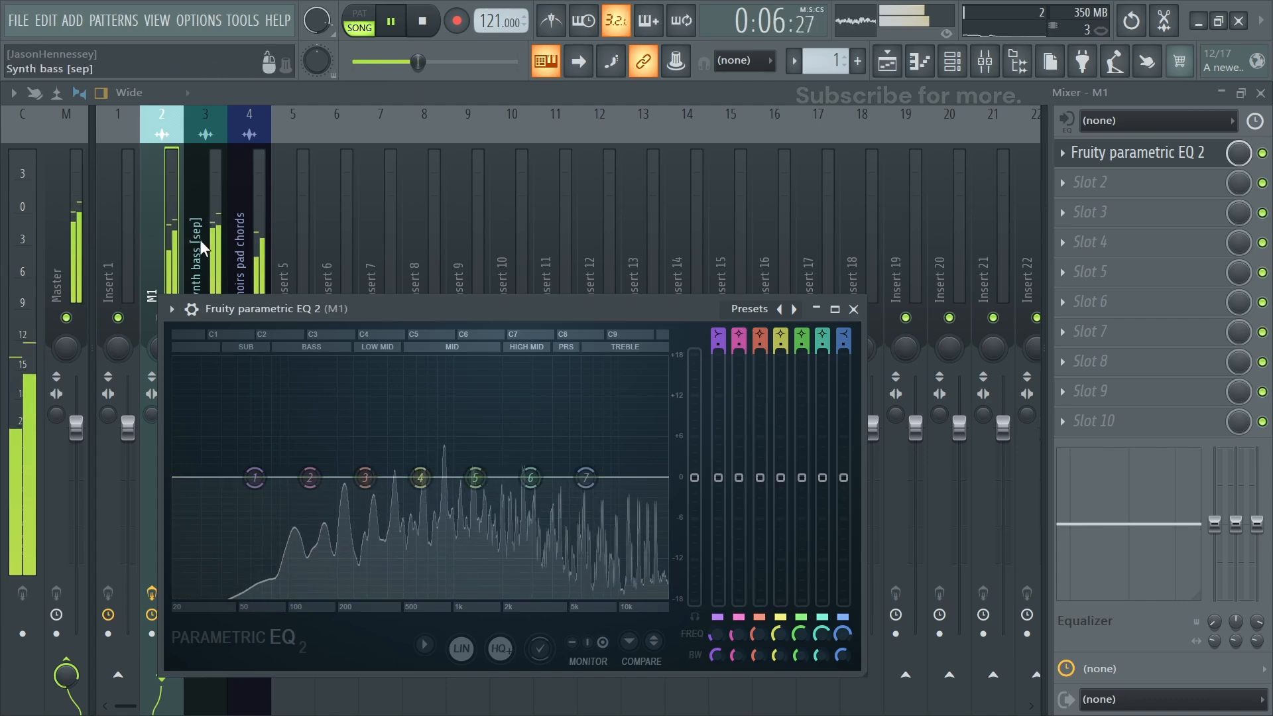
pyautogui.moveTo(254, 478); pyautogui.dragTo(287, 583)
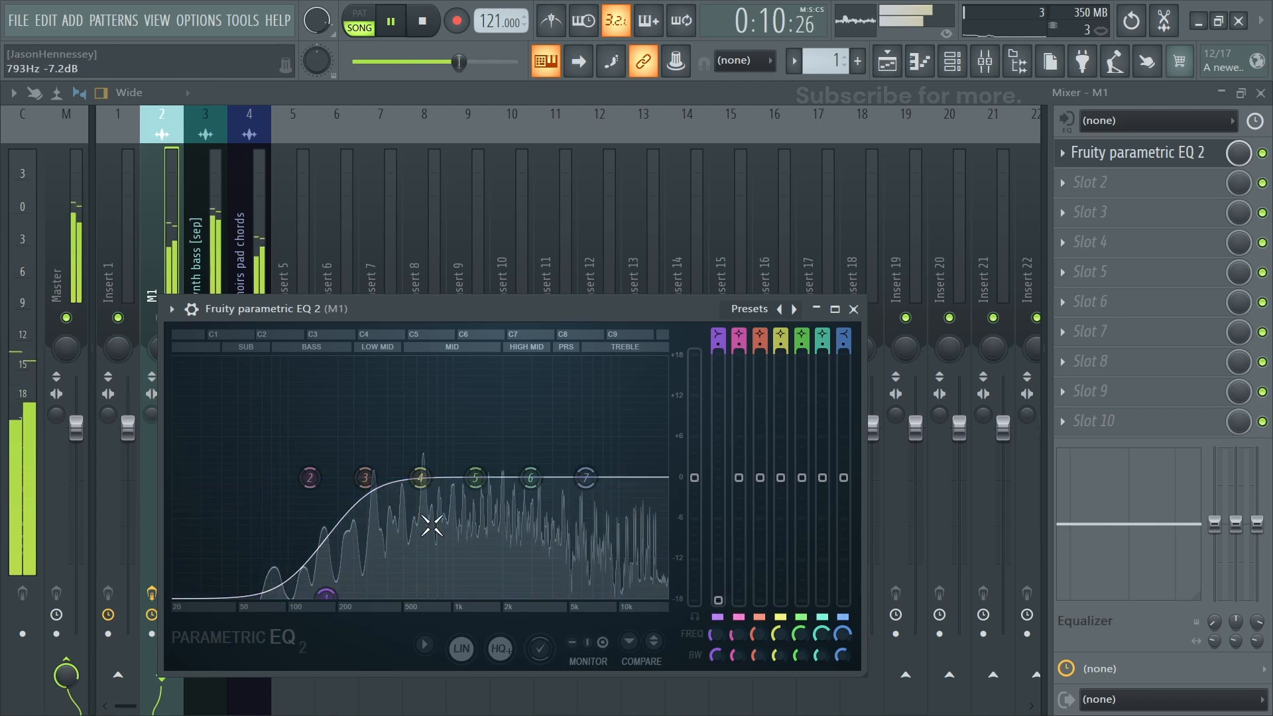
# Add Fruity Parametric EQ 2 to the Synth bass [sep] track and try rolling off its lowest frequencies with band 1.
pyautogui.click(217, 246)
pyautogui.click(1153, 159)
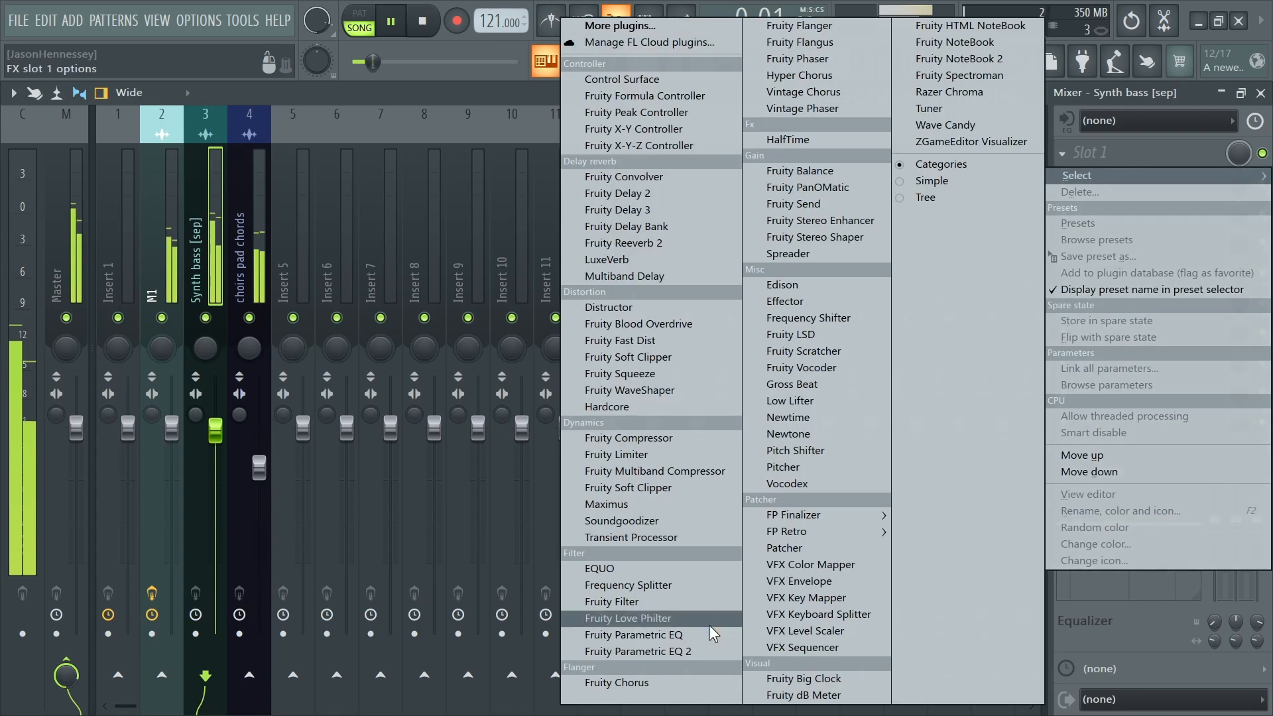
pyautogui.click(639, 653)
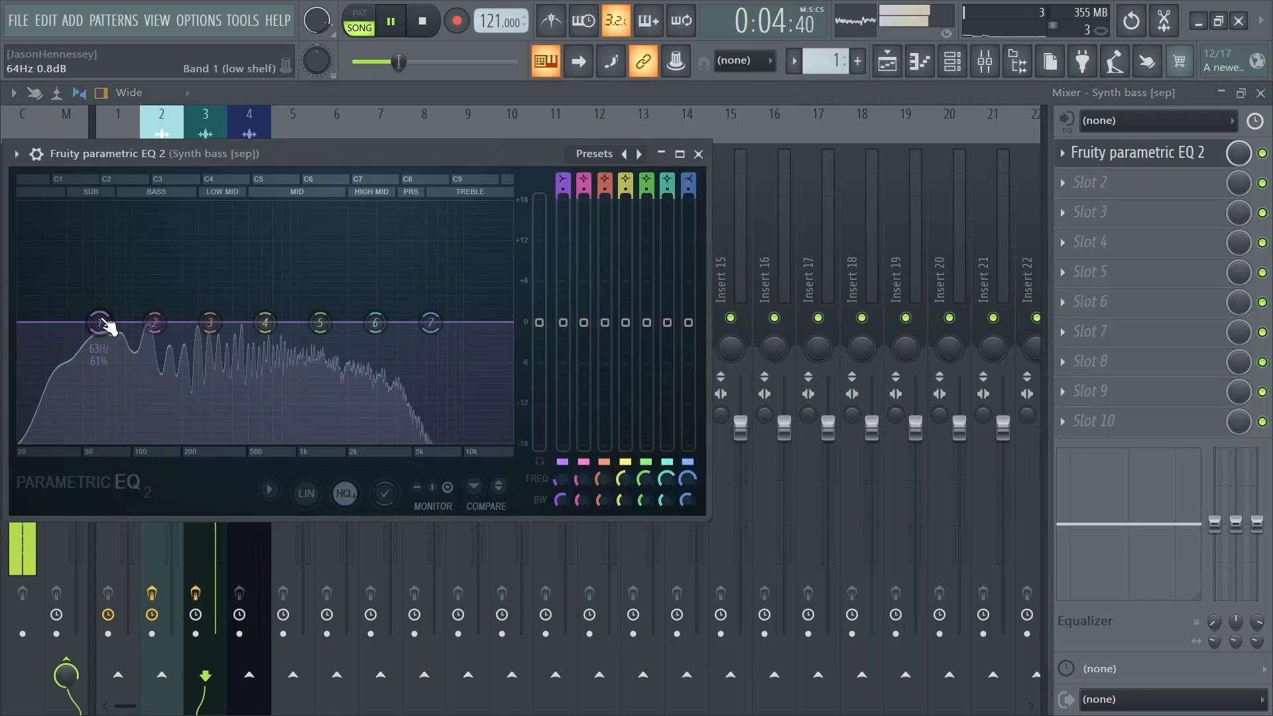
pyautogui.moveTo(101, 323); pyautogui.dragTo(87, 440)
# Load the General EQ preset on the synth bass equalizer and shift its band 1 low cut to just above 50 Hz.
pyautogui.click(640, 154)
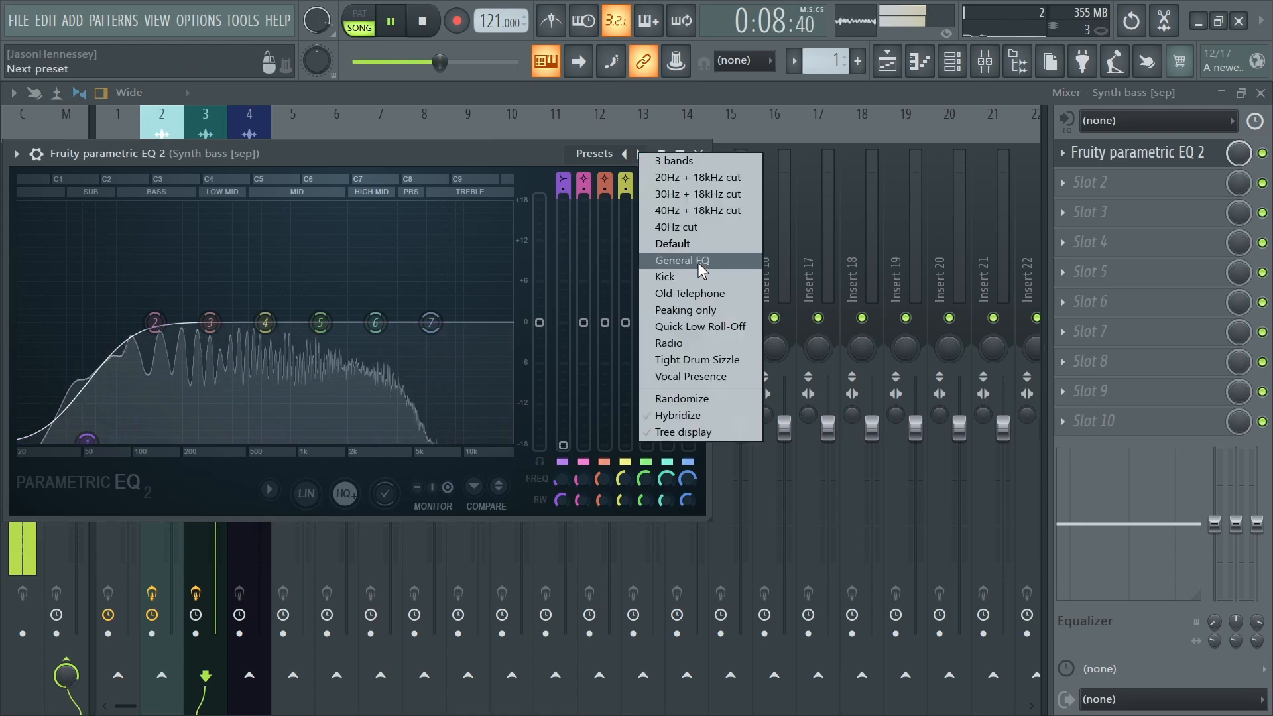
pyautogui.click(699, 260)
pyautogui.moveTo(84, 323); pyautogui.dragTo(96, 326)
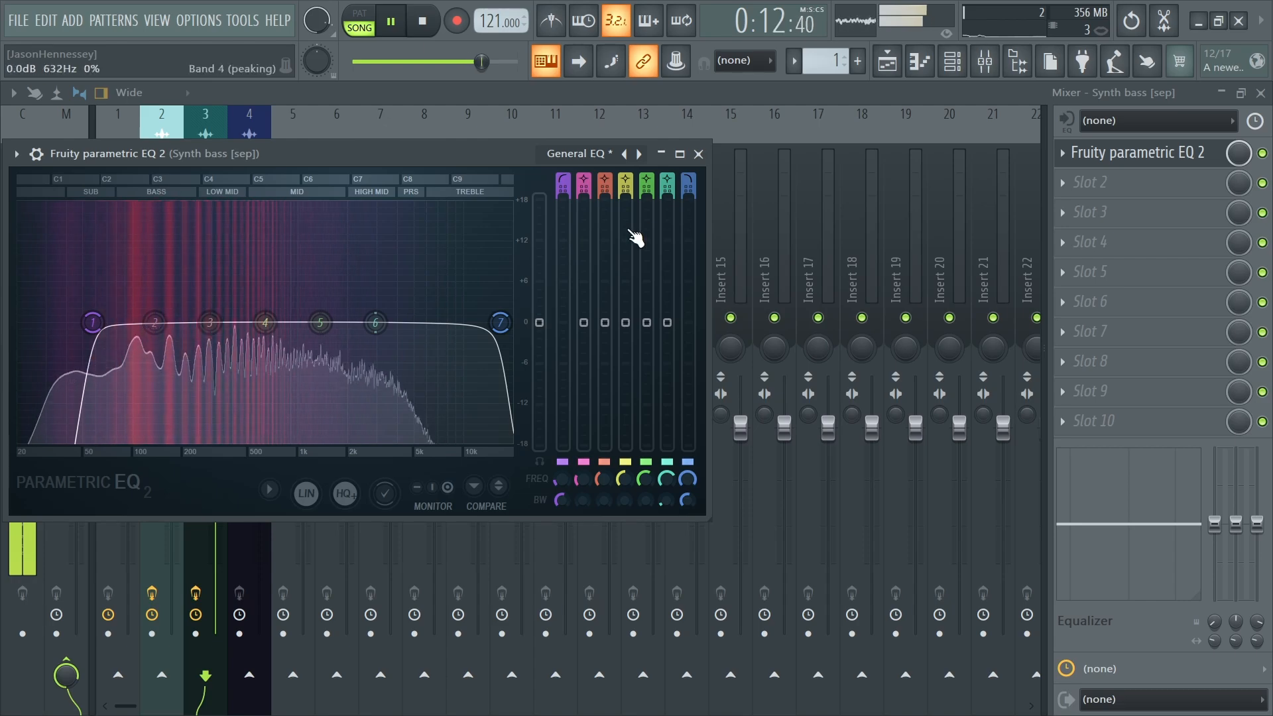
pyautogui.click(699, 154)
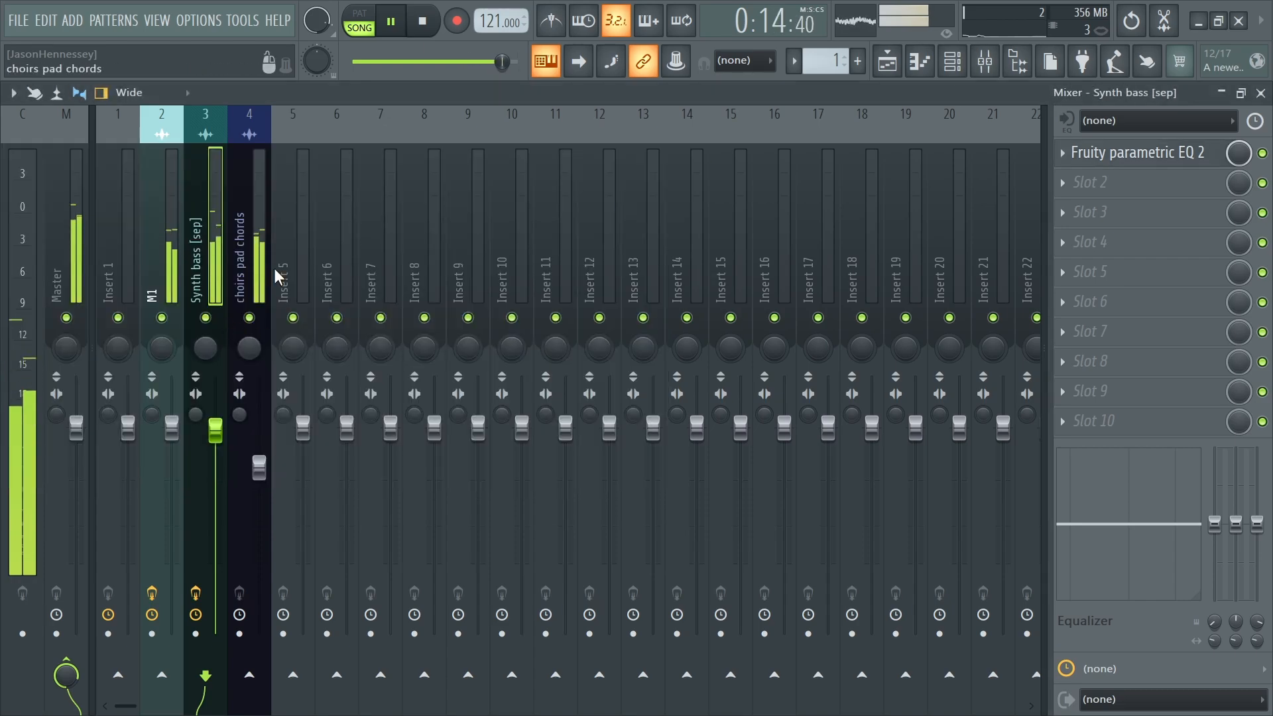
# Add Fruity Parametric EQ 2 to the choirs pad chords track and return to the M1 track.
pyautogui.click(280, 275)
pyautogui.click(266, 286)
pyautogui.click(1091, 152)
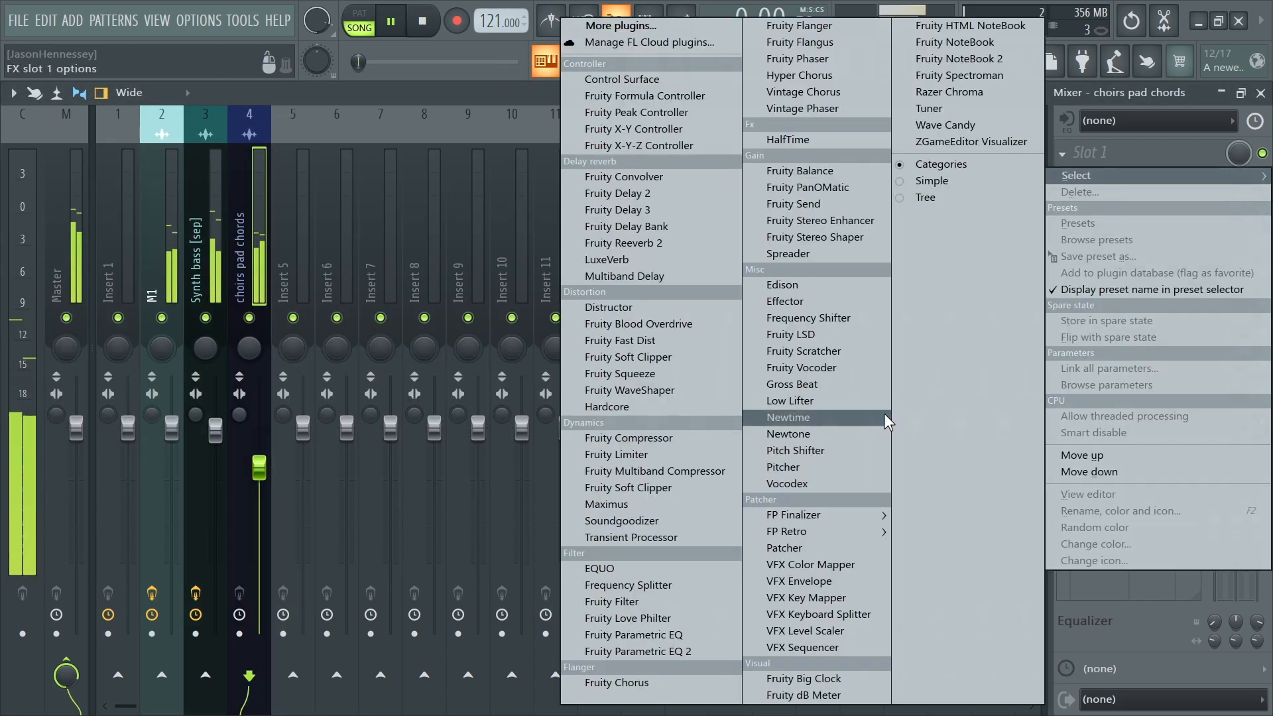
pyautogui.click(689, 655)
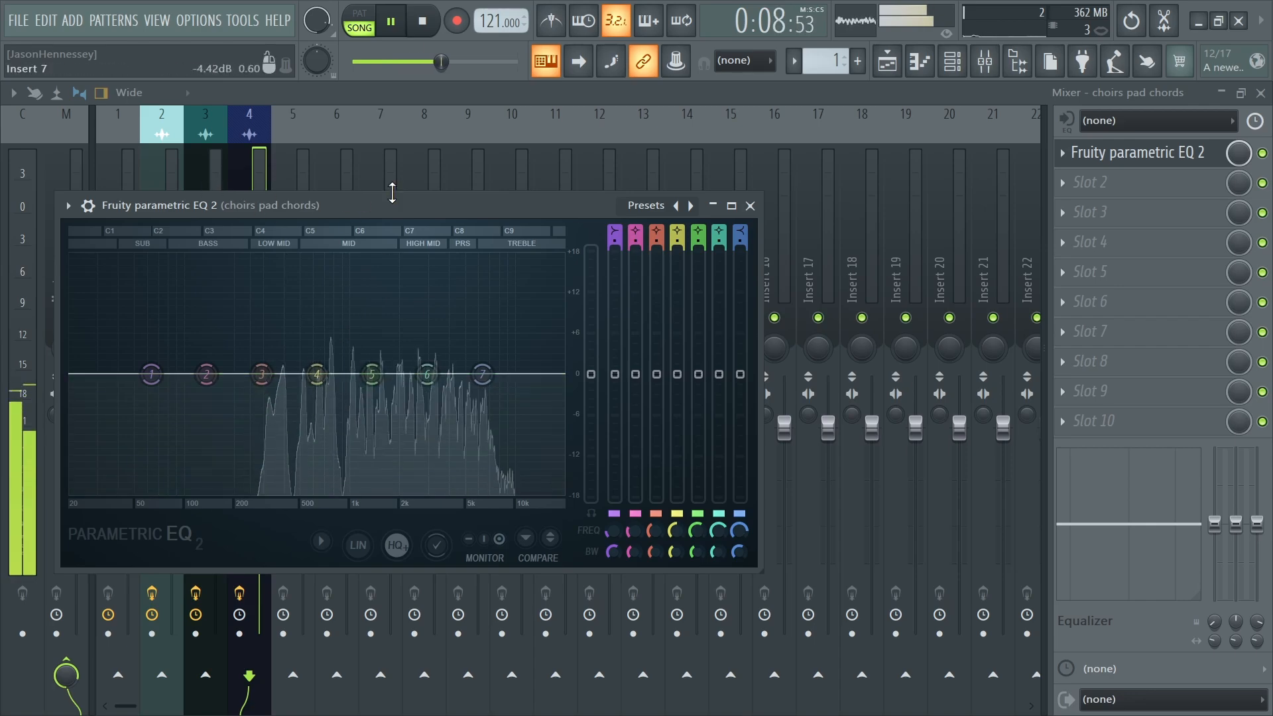
pyautogui.click(178, 140)
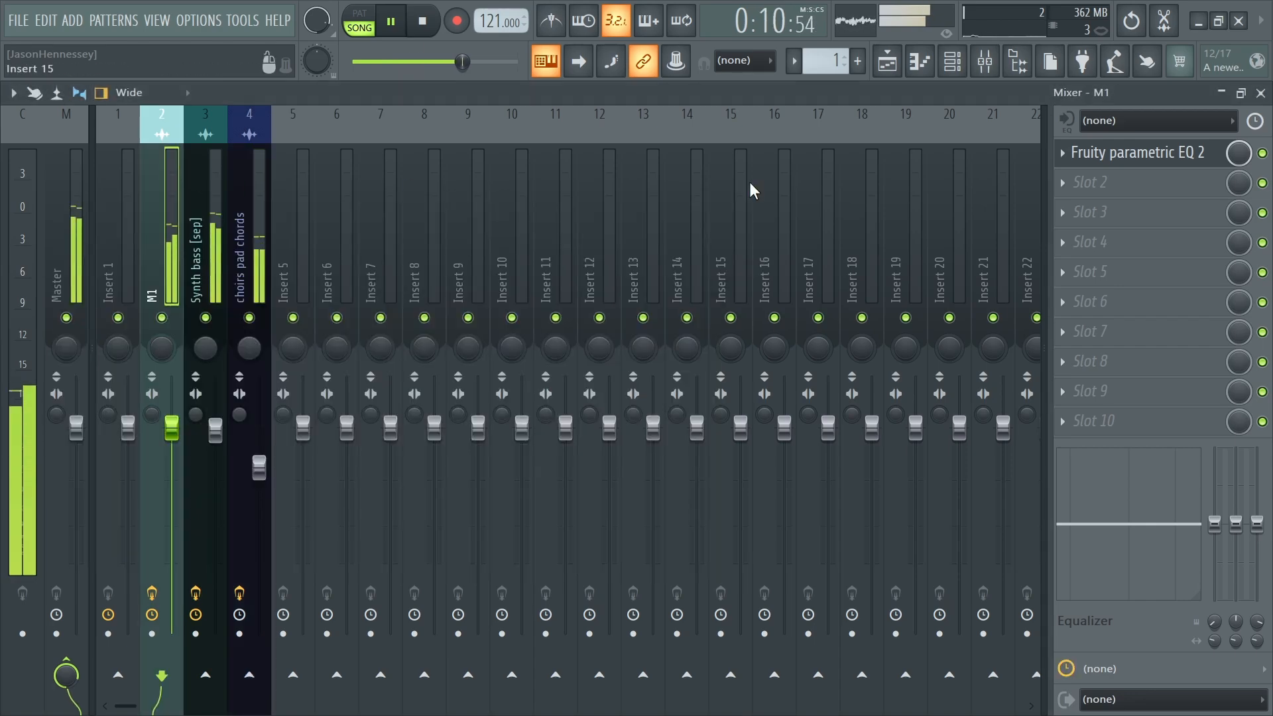
# On the M1 equalizer, dip band 5 by about 3 dB, boost band 6 by 1.2 dB at 4398 Hz and band 3 by 2.3 dB near 337 Hz.
pyautogui.click(1137, 153)
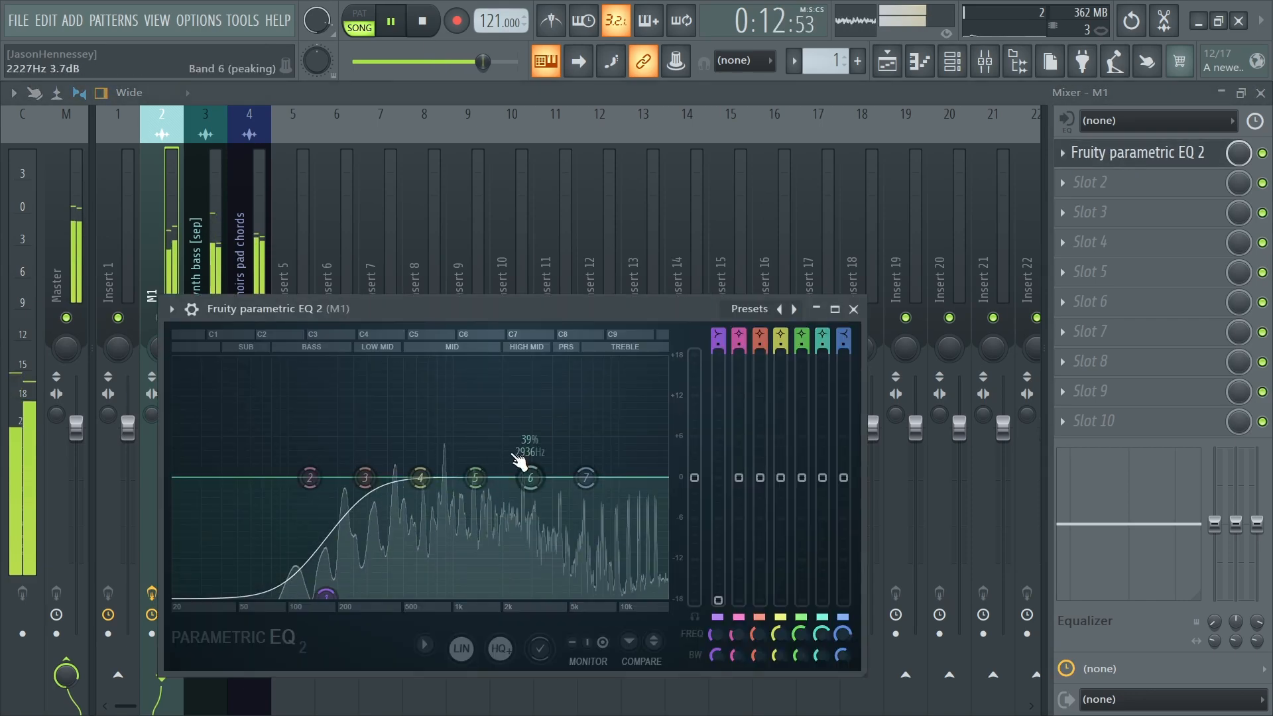
pyautogui.moveTo(475, 477); pyautogui.dragTo(486, 504)
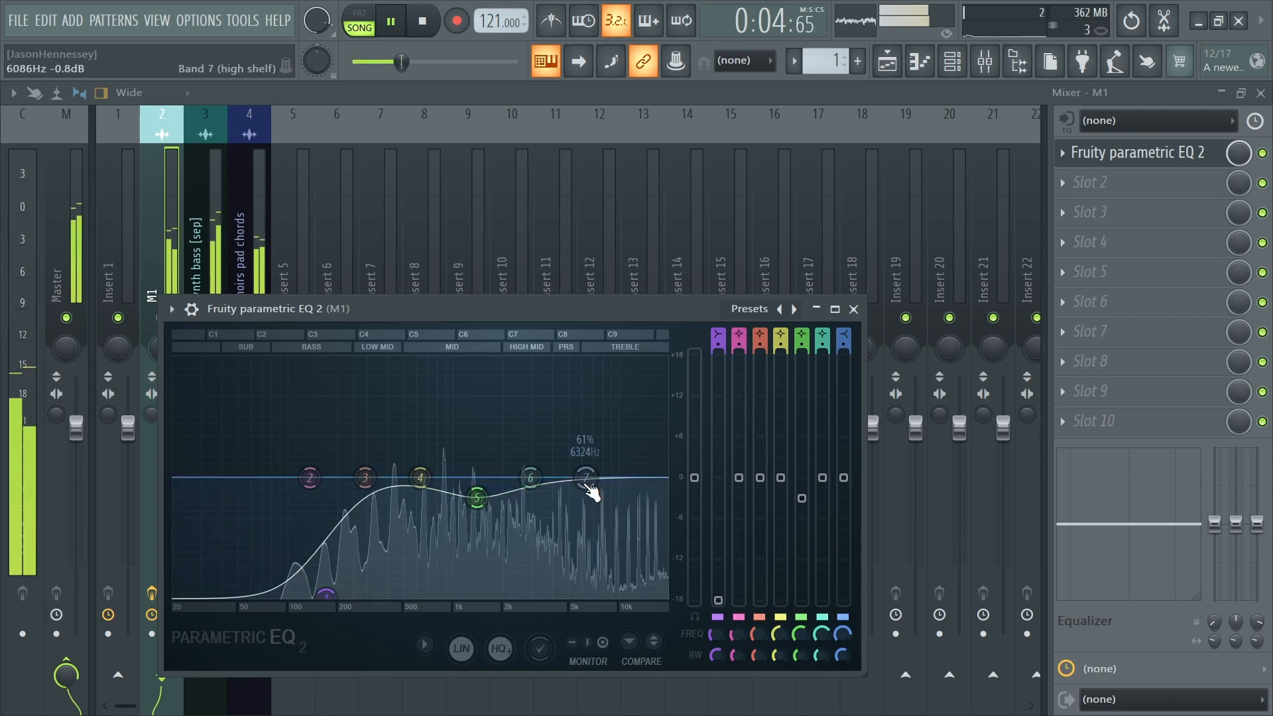
pyautogui.moveTo(531, 477); pyautogui.dragTo(559, 469)
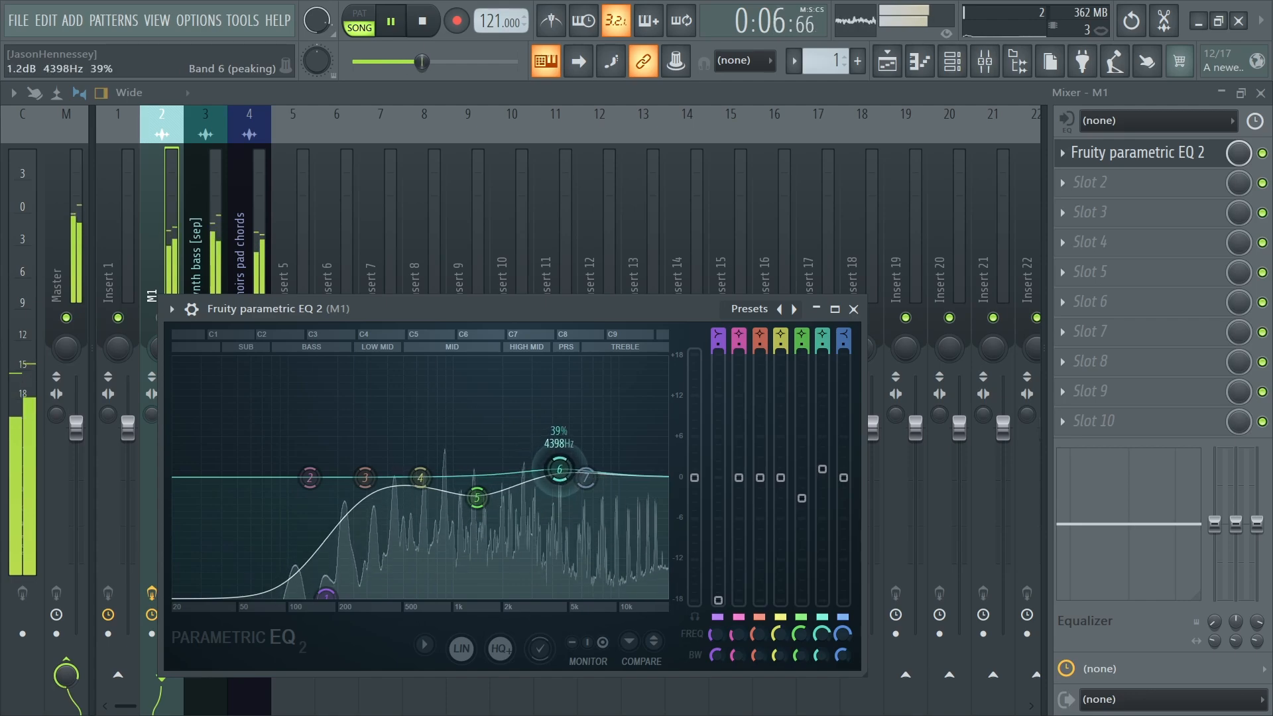
pyautogui.moveTo(365, 477)
pyautogui.mouseDown()
pyautogui.moveTo(386, 468)
pyautogui.moveTo(374, 462)
pyautogui.mouseUp()
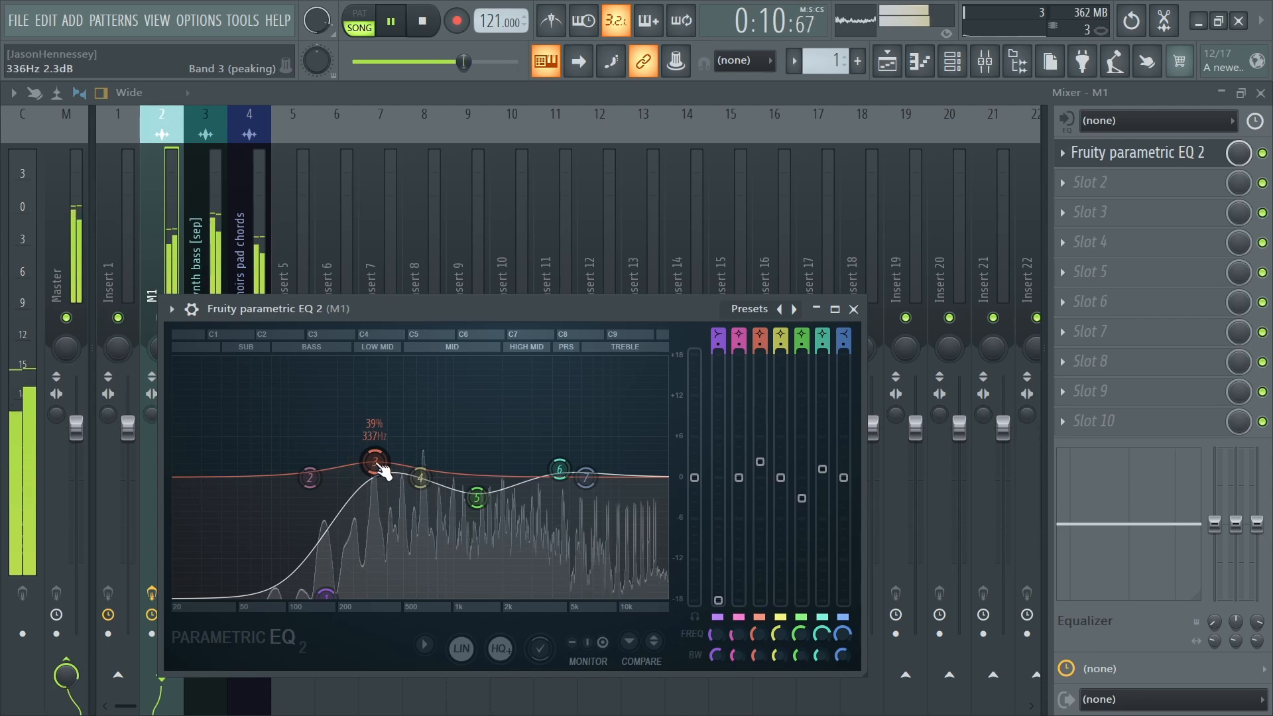
# Refine the M1 equalizer by shifting the band 1 low cut slightly higher, raising band 3 a little and deepening band 5 to about -4 dB.
pyautogui.moveTo(326, 594); pyautogui.dragTo(334, 593)
pyautogui.moveTo(374, 462); pyautogui.dragTo(374, 458)
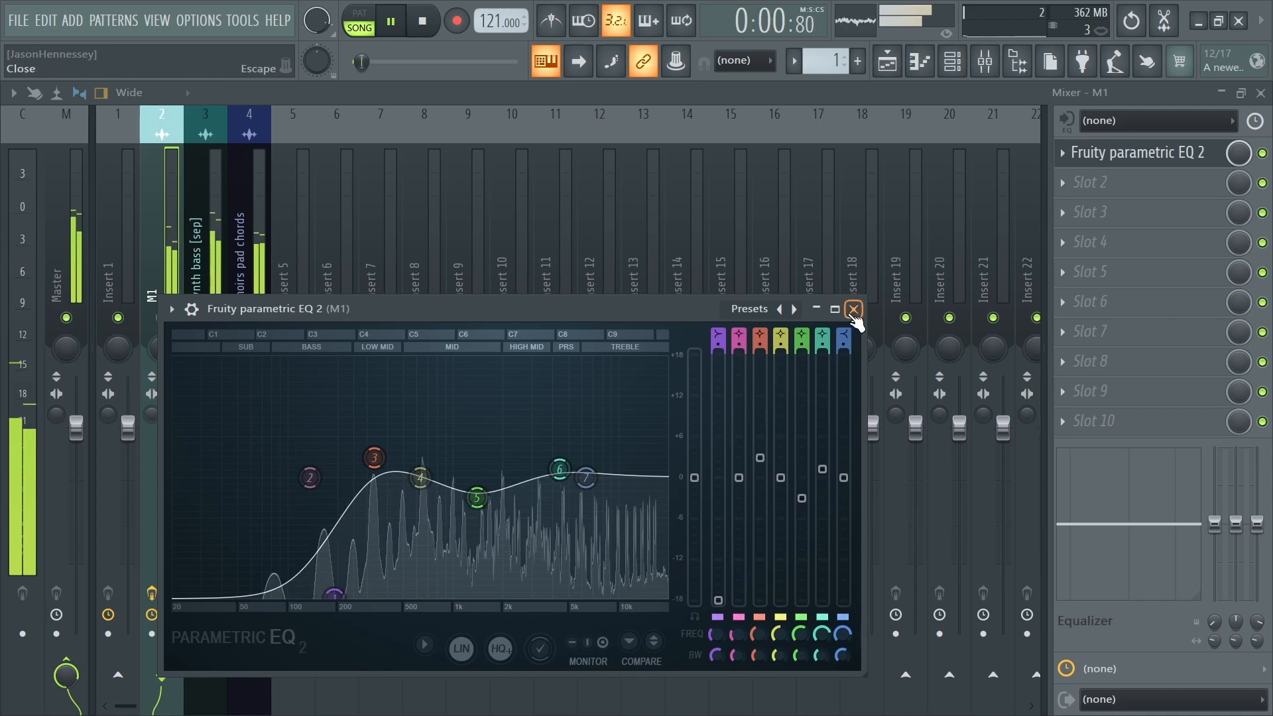
pyautogui.moveTo(477, 497); pyautogui.dragTo(478, 502)
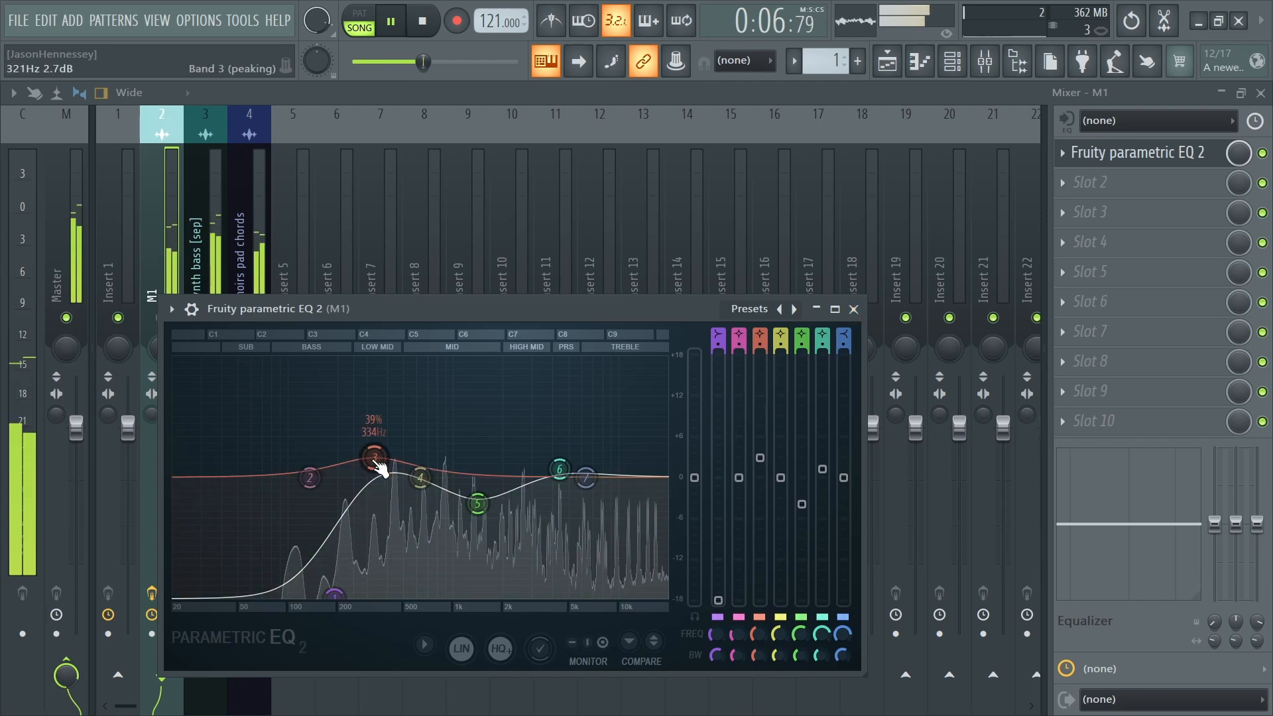
# On the choirs pad chords equalizer, cut band 3 by about 3 dB between 200 and 500 Hz.
pyautogui.click(236, 239)
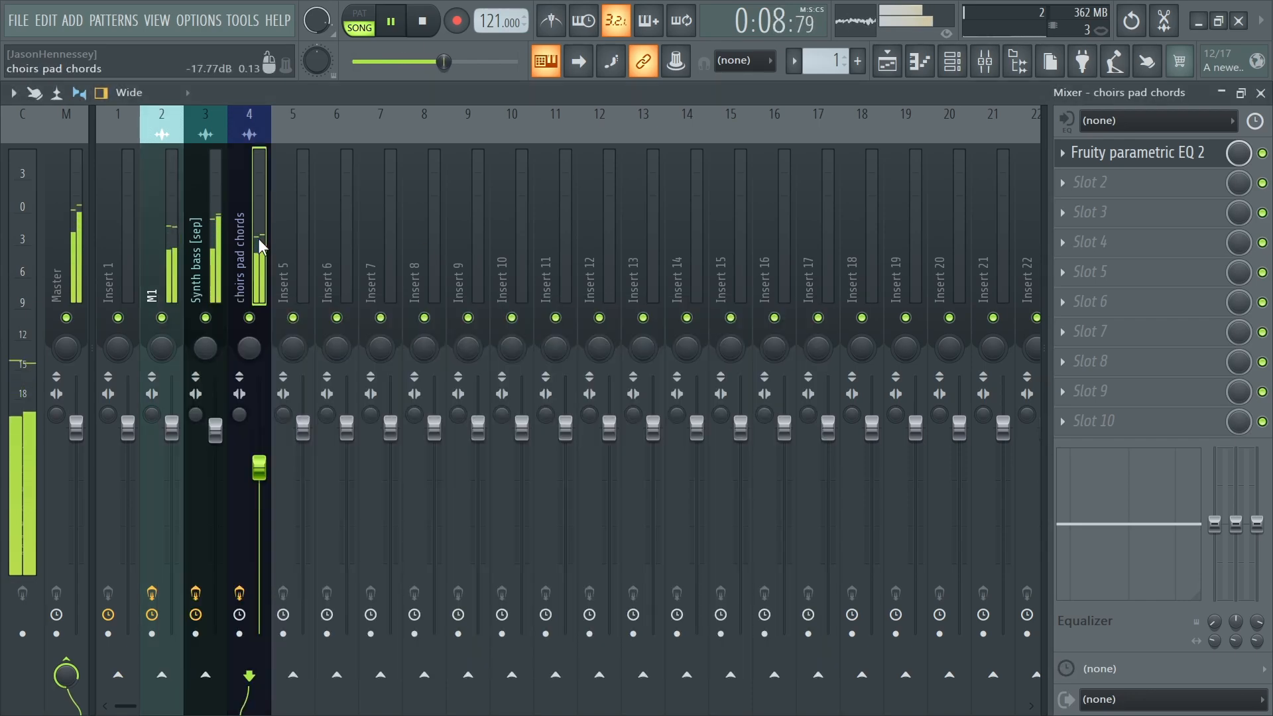
pyautogui.click(1101, 152)
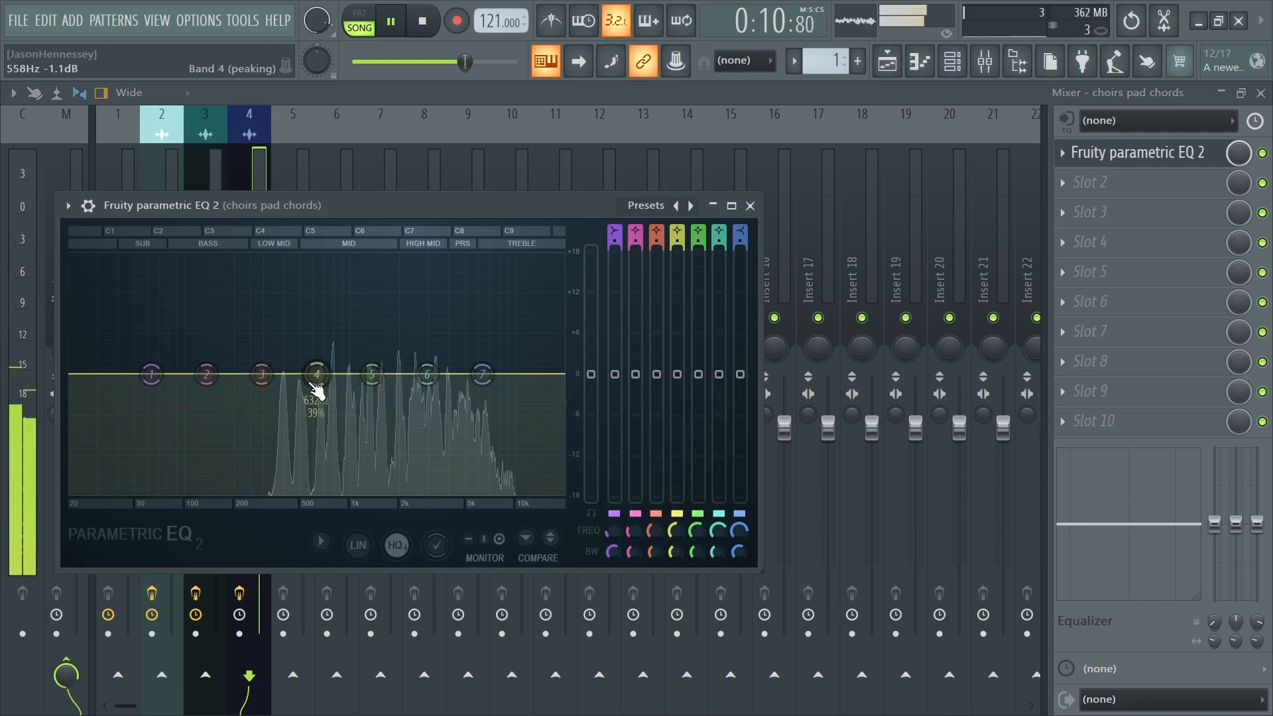
pyautogui.moveTo(262, 375); pyautogui.dragTo(271, 388)
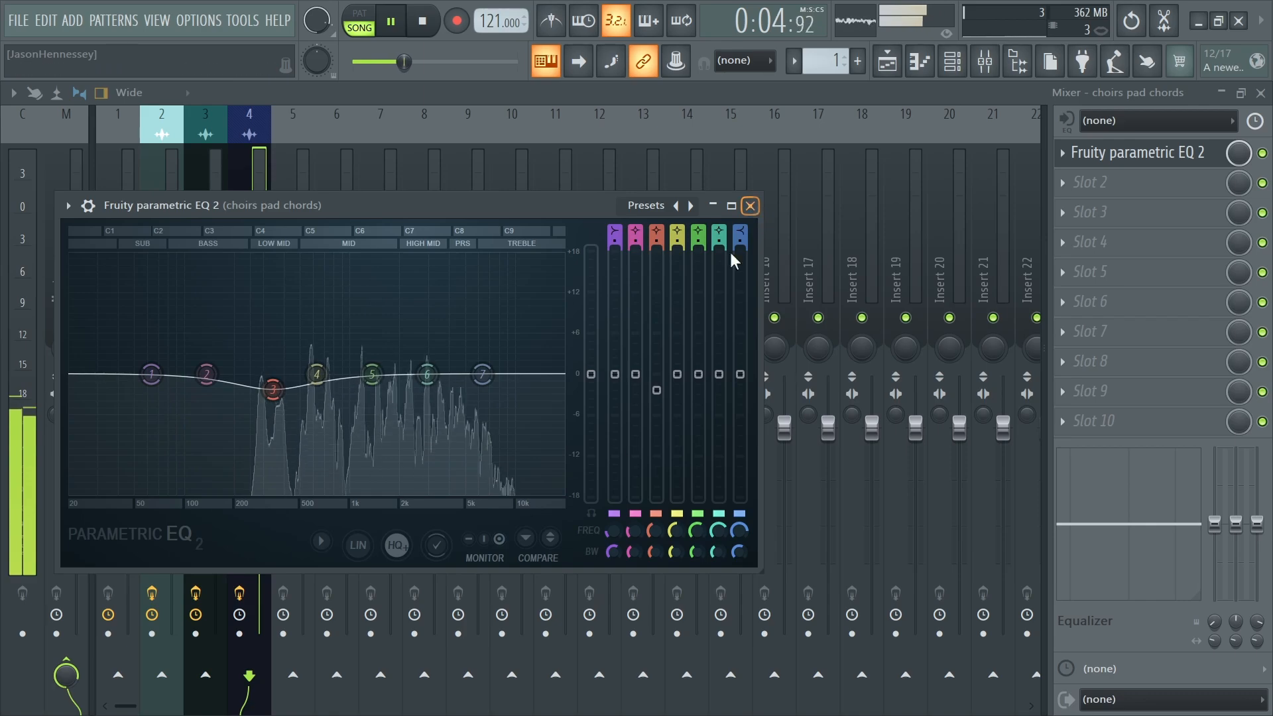
pyautogui.moveTo(273, 390); pyautogui.dragTo(271, 394)
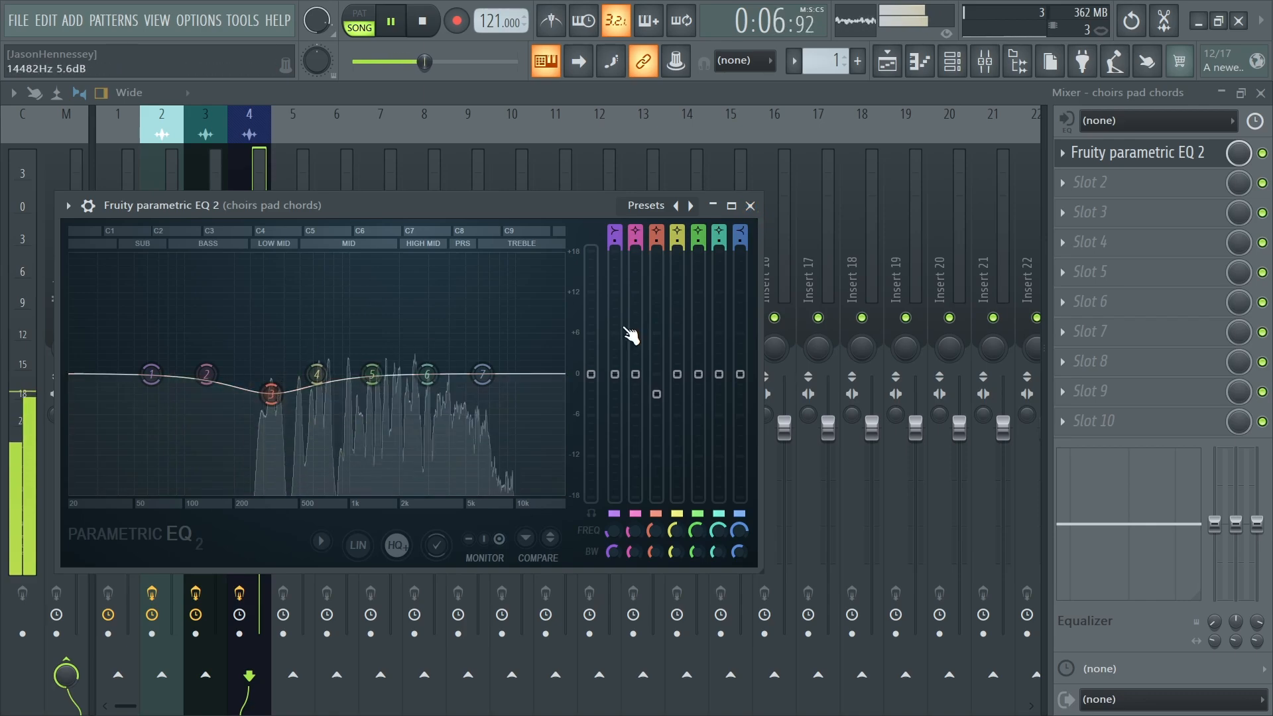
pyautogui.click(750, 205)
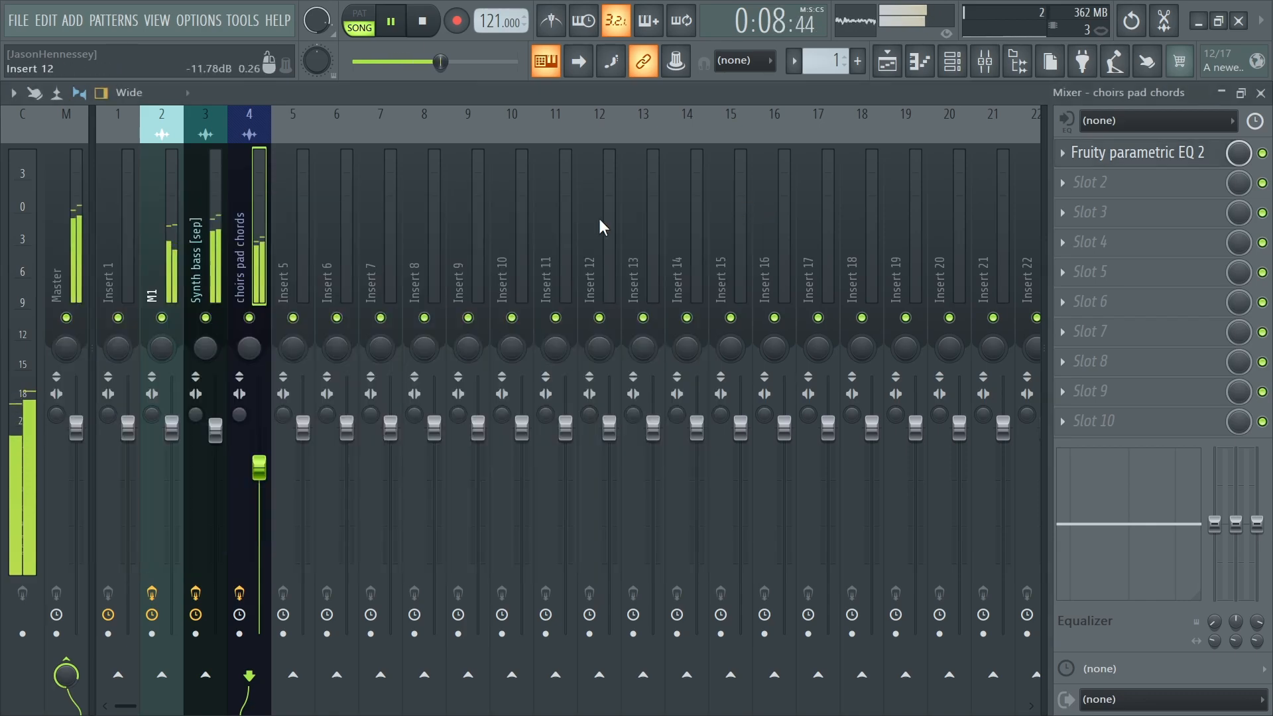
# Review the EQ curves of the Synth bass [sep] and M1 tracks against the playing song.
pyautogui.click(223, 256)
pyautogui.click(1138, 154)
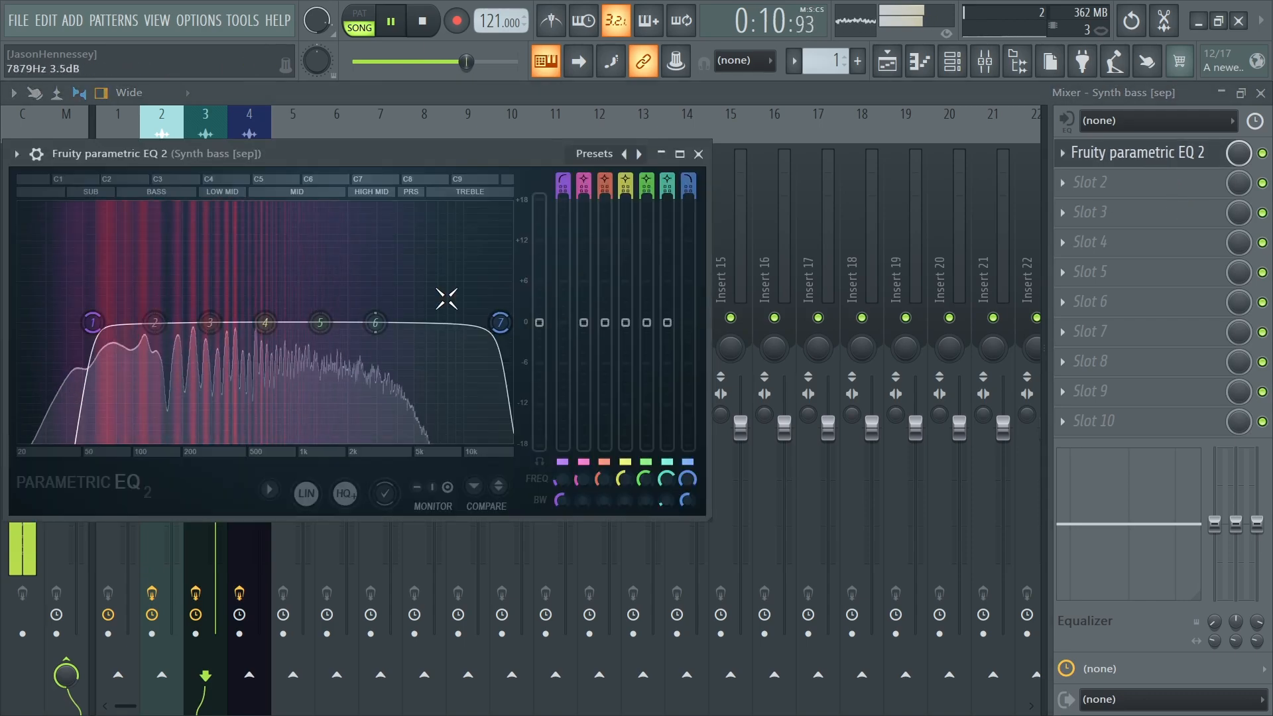
pyautogui.click(698, 154)
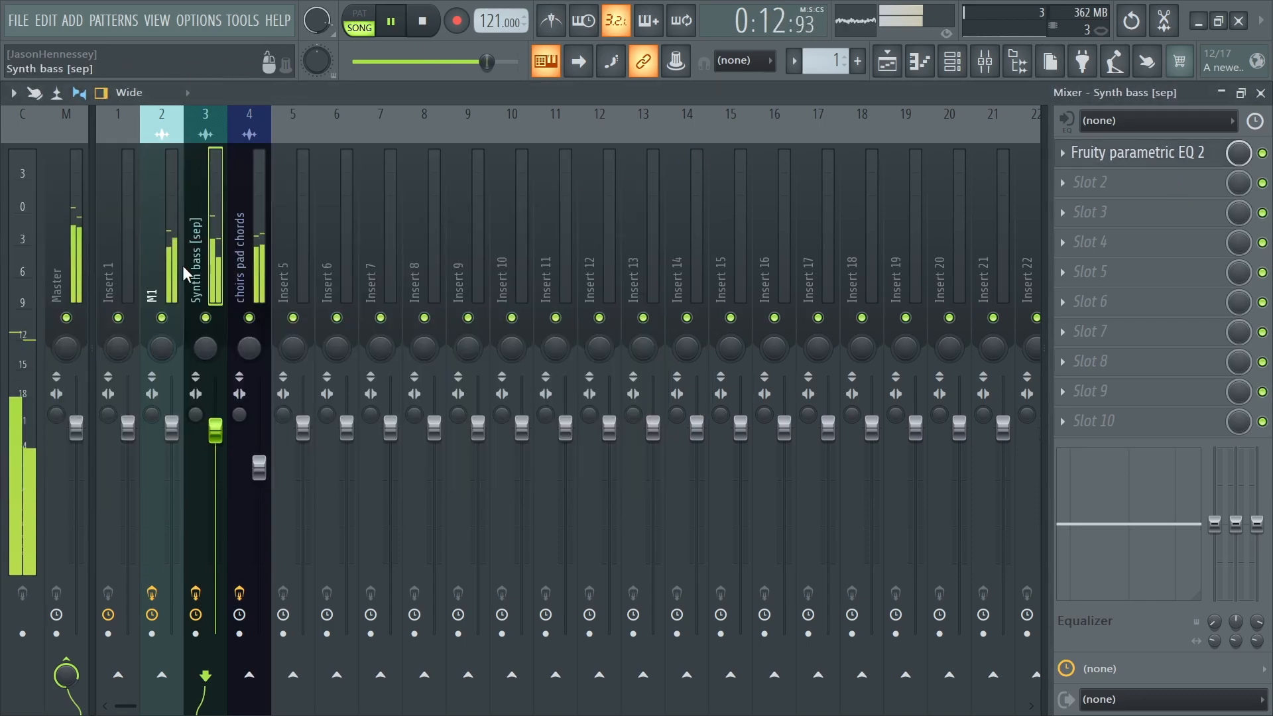
pyautogui.click(159, 264)
pyautogui.click(1106, 159)
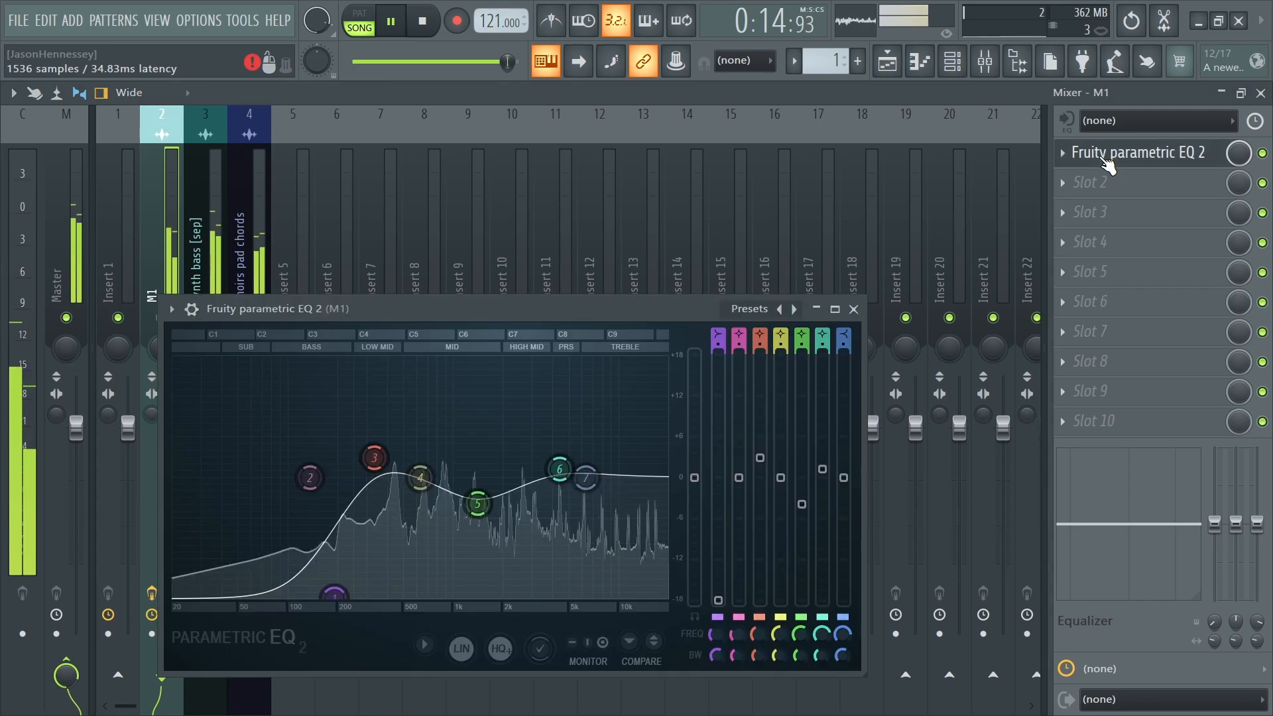
pyautogui.press('space')
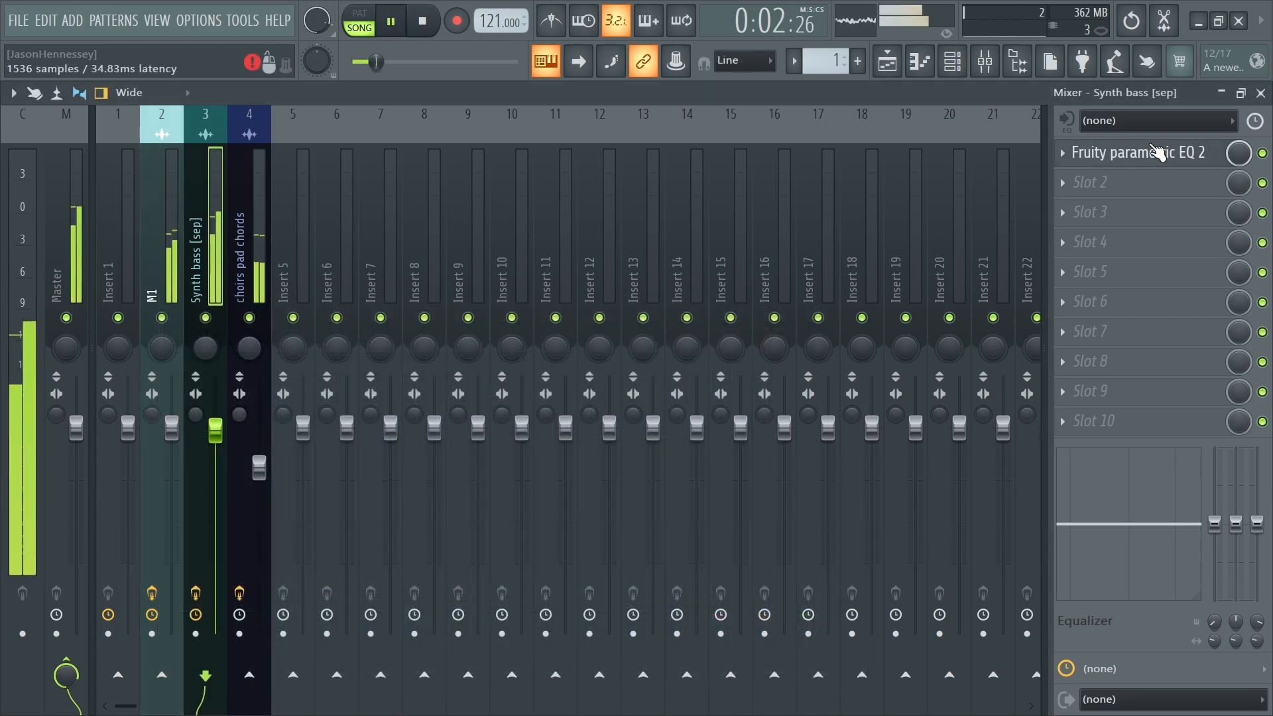
# On the Synth bass [sep] equalizer, move band 5 to 340 Hz with a 30% width and a cut of about 2 dB, and stop playback.
pyautogui.click(1159, 153)
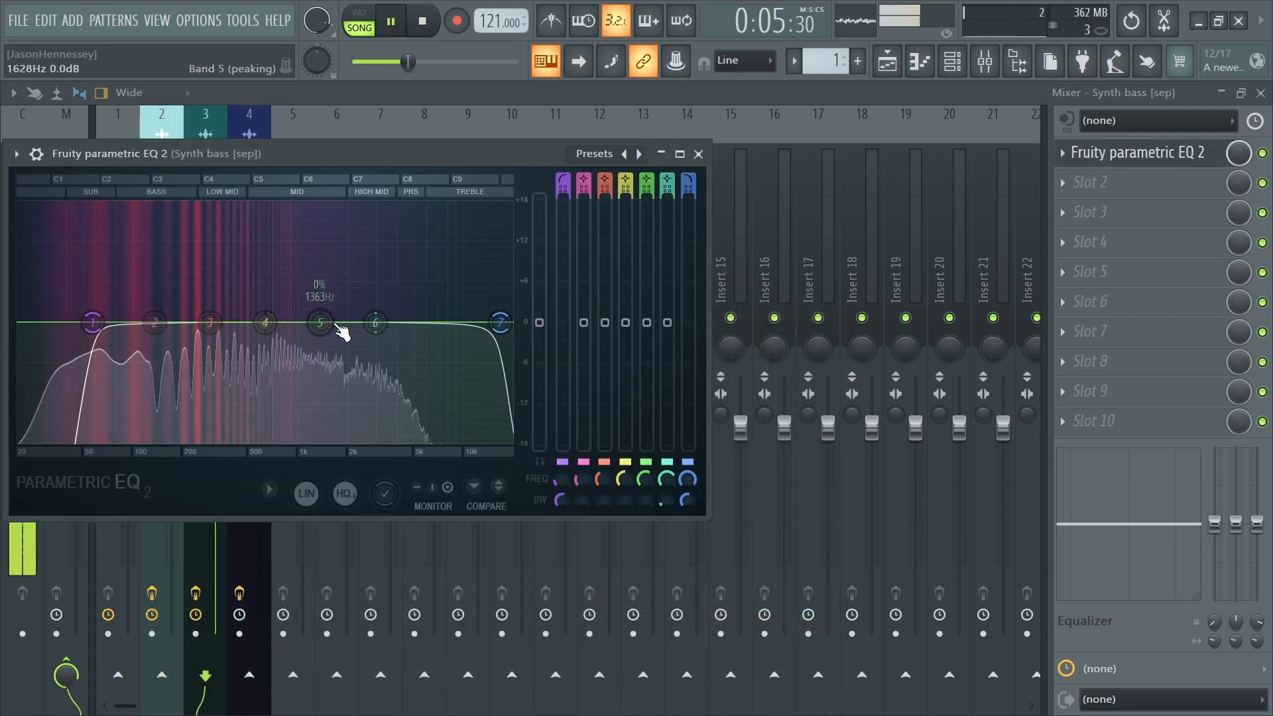
pyautogui.moveTo(320, 323); pyautogui.dragTo(222, 341)
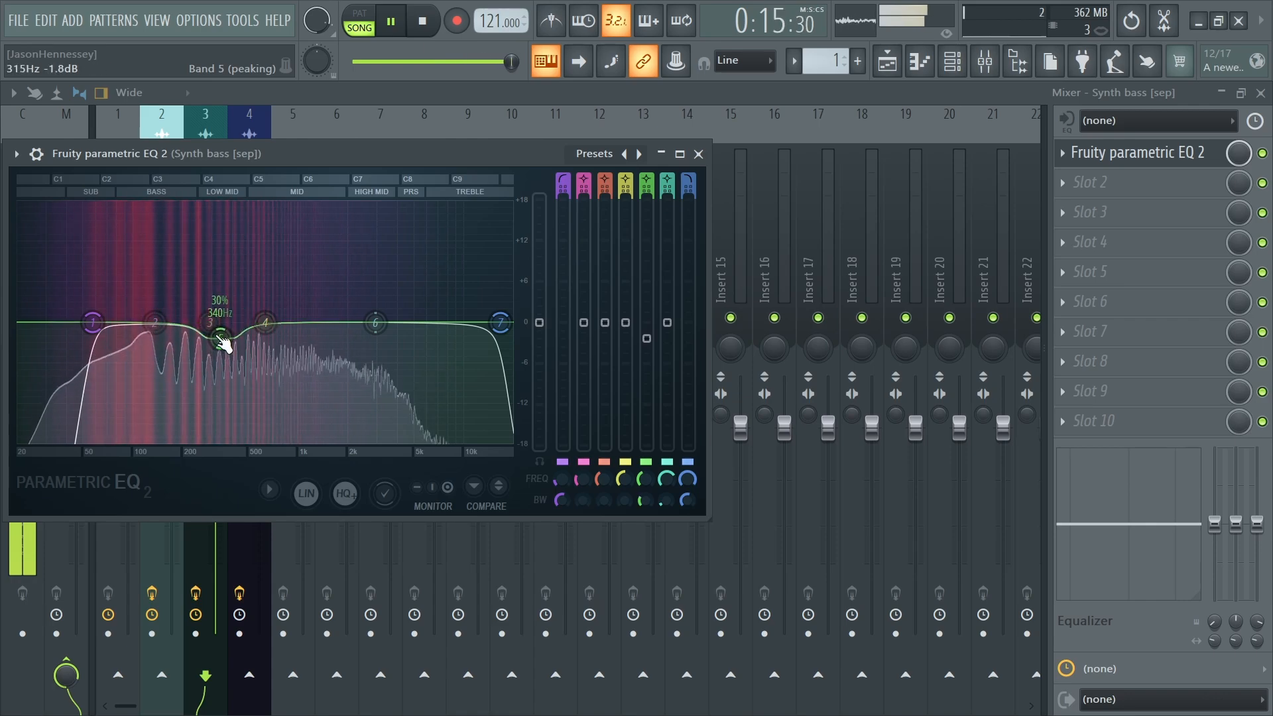
pyautogui.moveTo(471, 163); pyautogui.dragTo(642, 159)
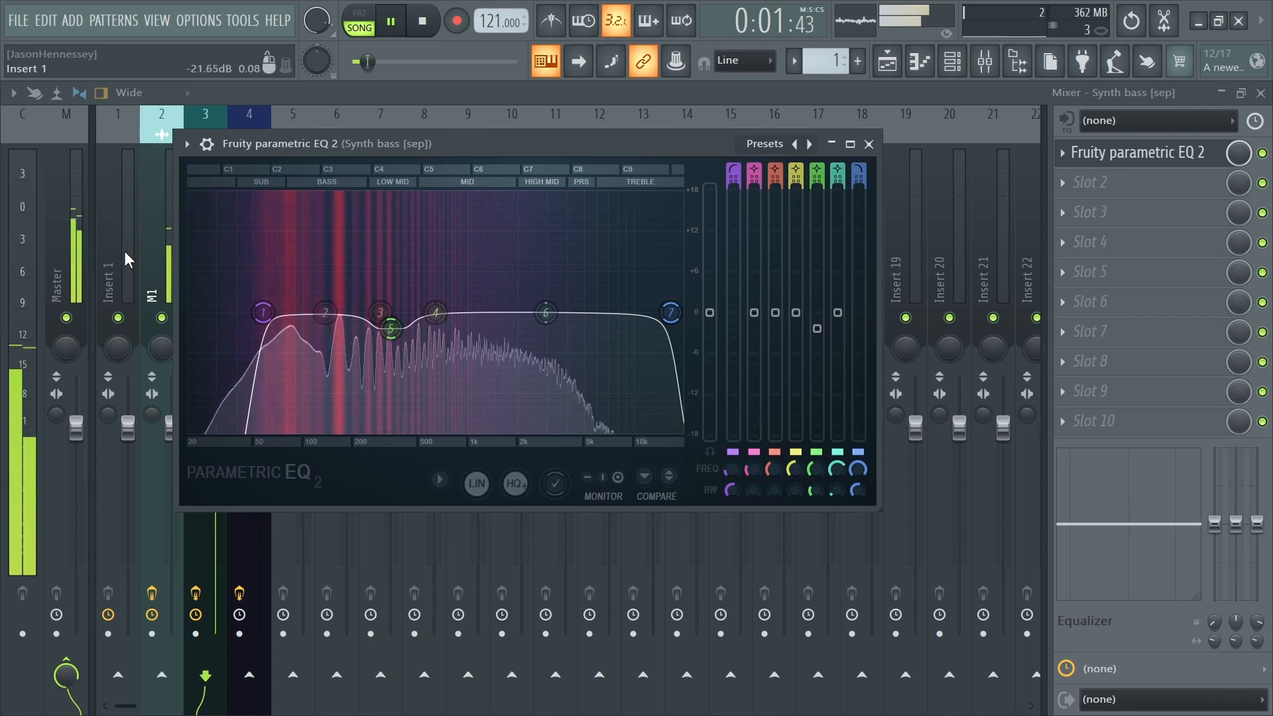
pyautogui.press('Escape')
pyautogui.press('space')
pyautogui.click(204, 265)
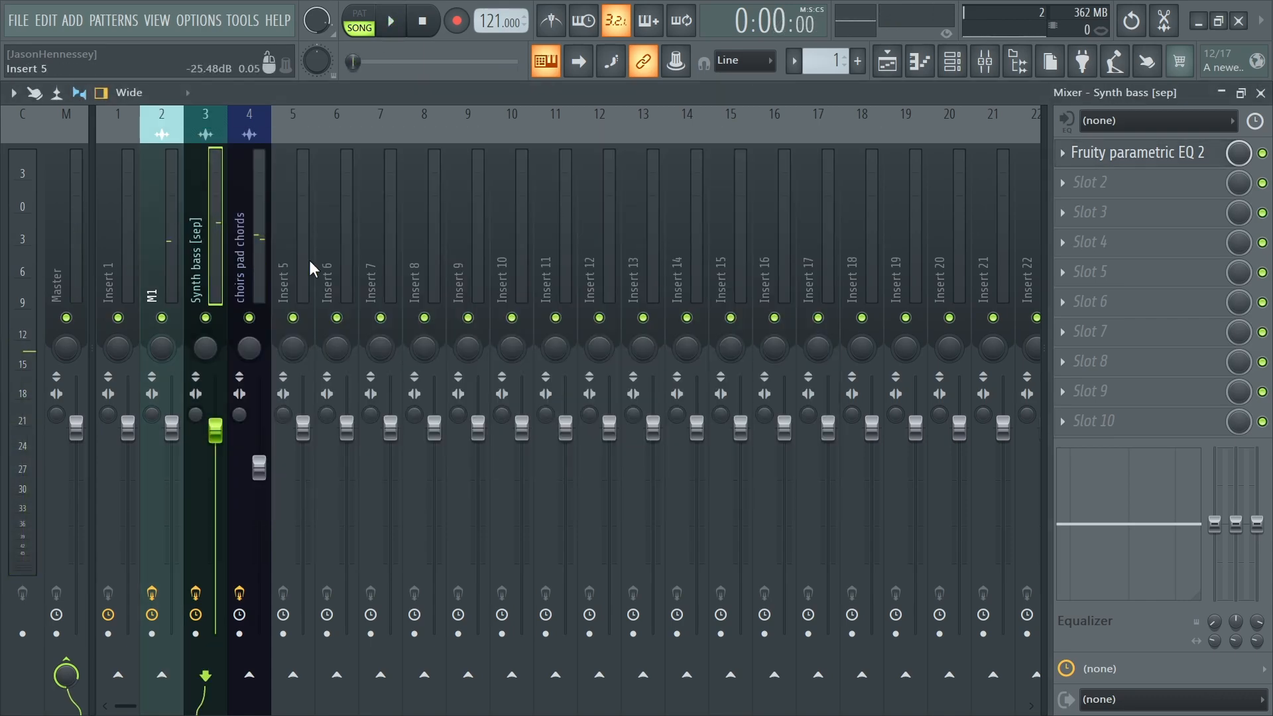
pyautogui.click(227, 273)
pyautogui.click(217, 275)
pyautogui.click(165, 281)
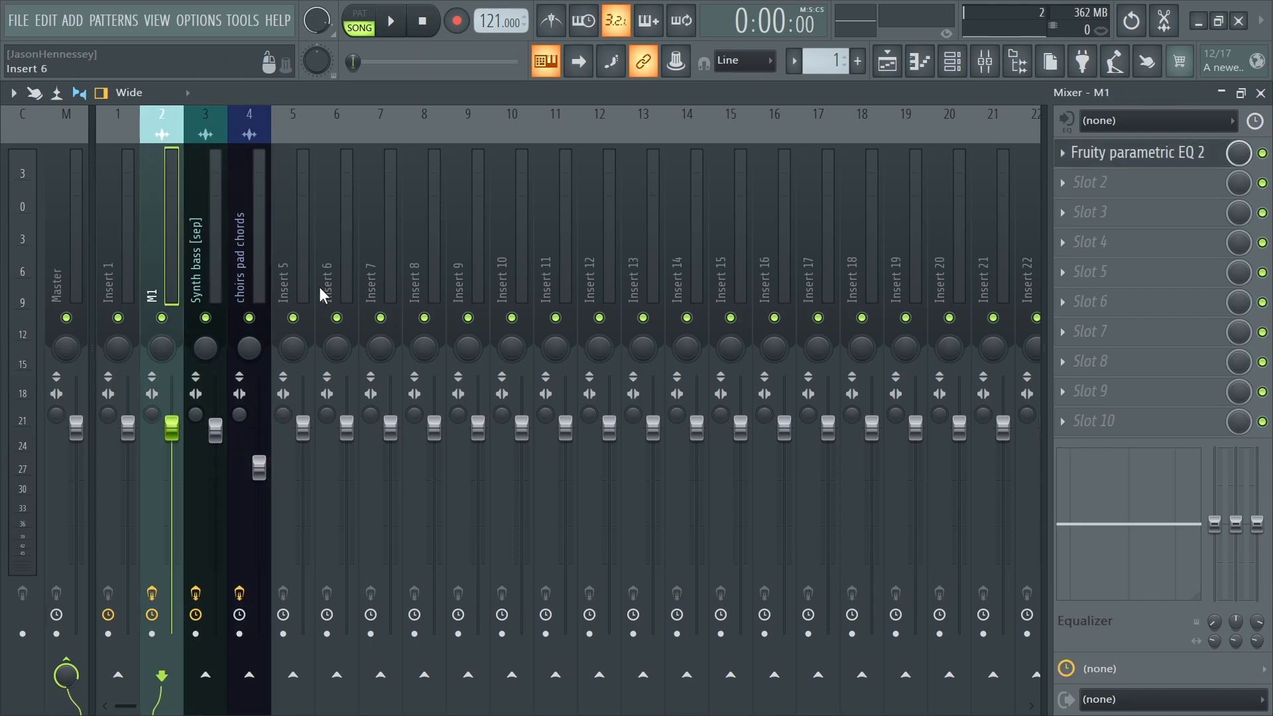
pyautogui.click(207, 268)
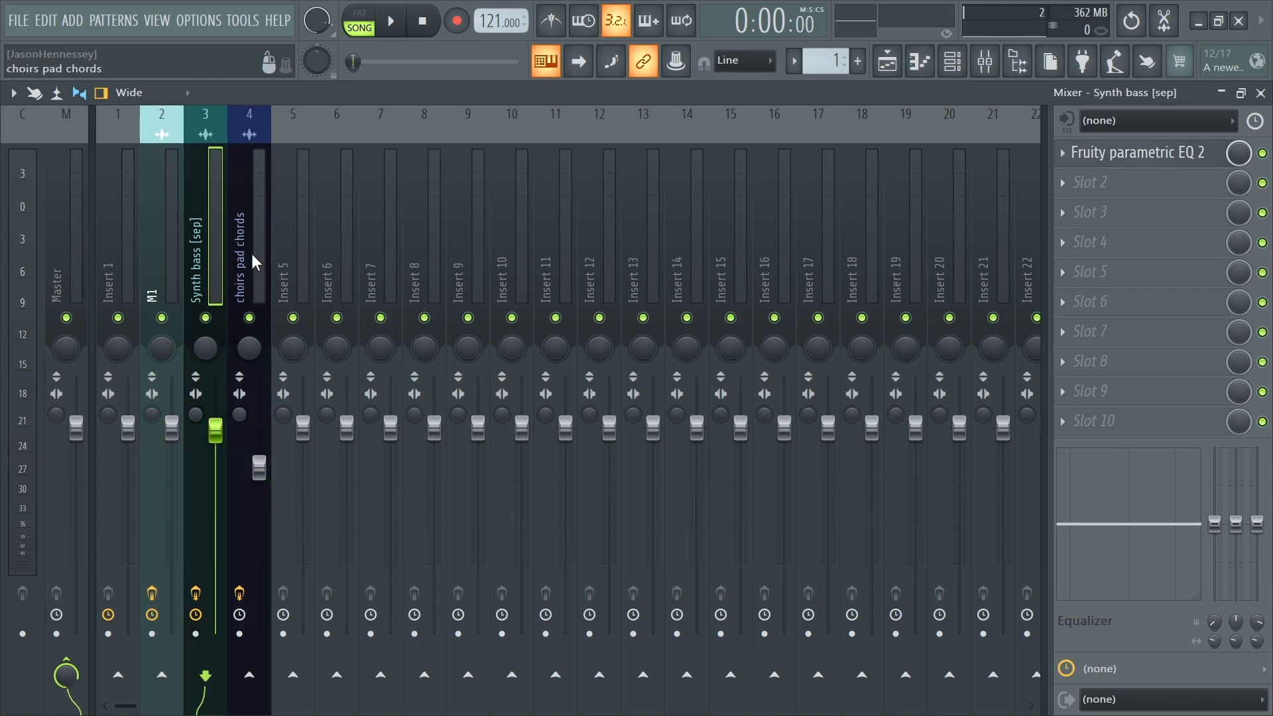
pyautogui.click(250, 252)
pyautogui.click(201, 265)
pyautogui.click(167, 265)
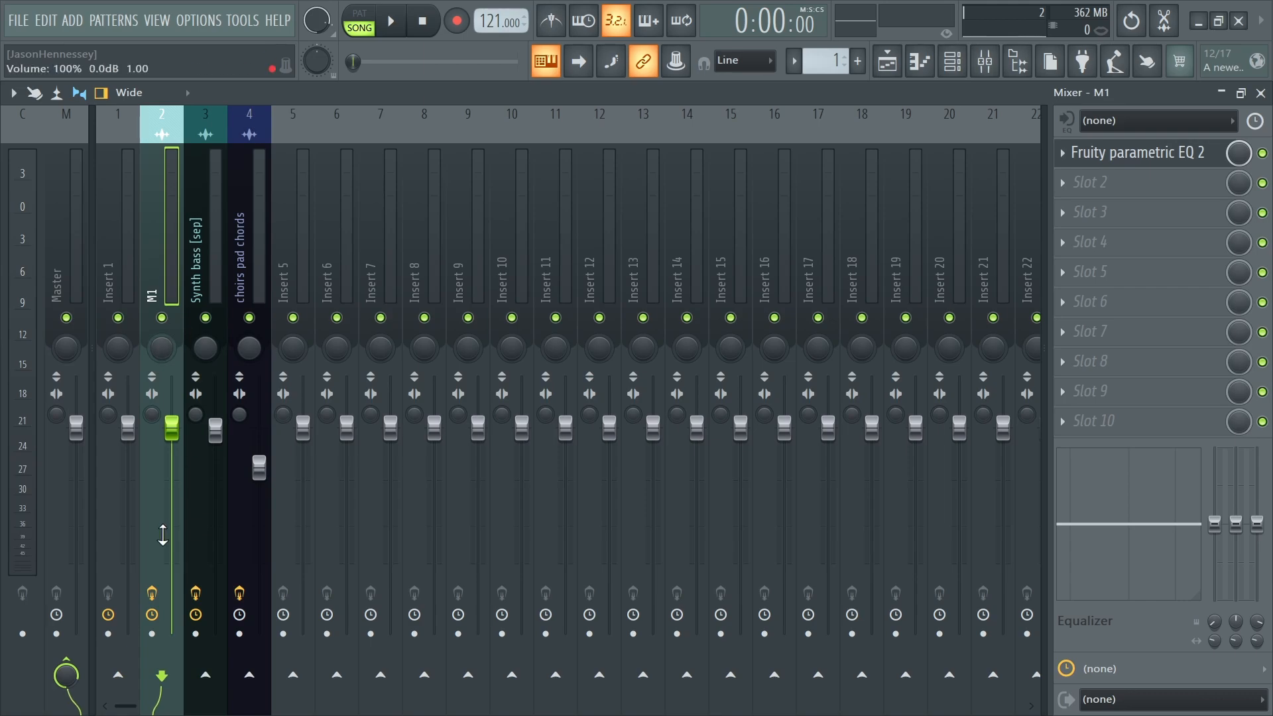
pyautogui.click(201, 235)
pyautogui.click(256, 226)
pyautogui.click(199, 242)
pyautogui.click(174, 249)
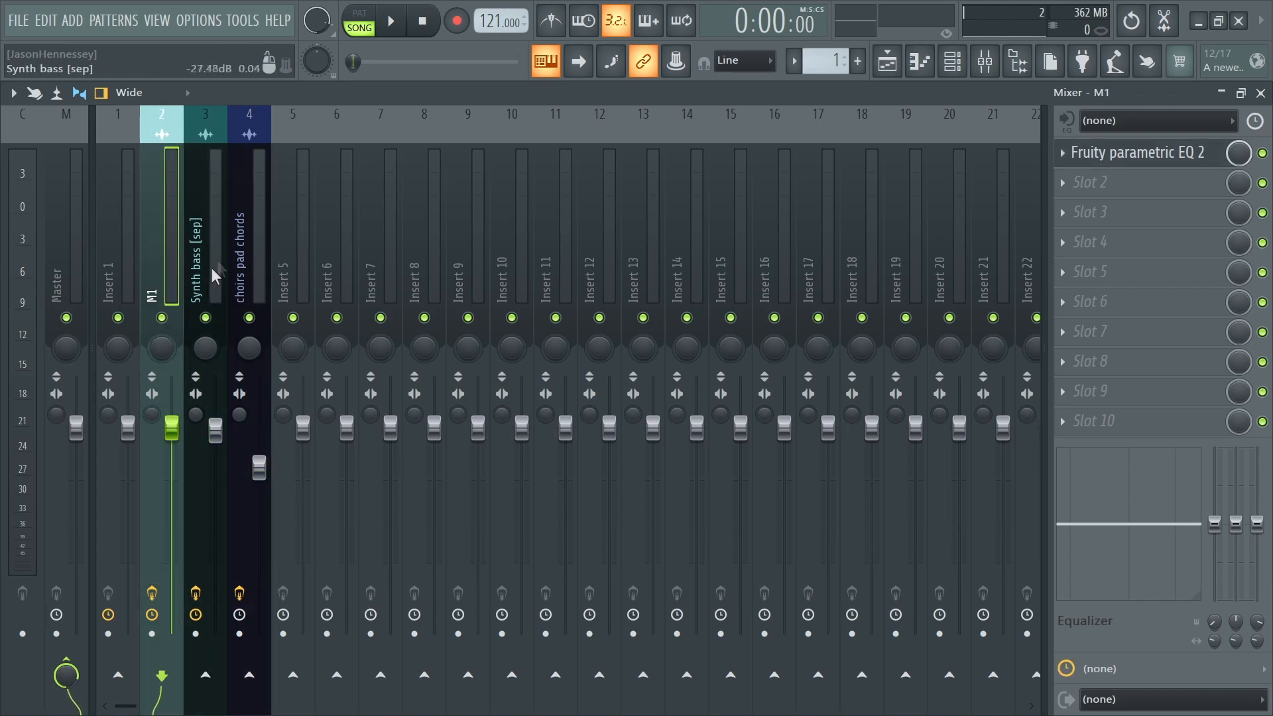
pyautogui.click(212, 268)
pyautogui.click(242, 268)
pyautogui.click(148, 276)
pyautogui.click(200, 273)
pyautogui.click(241, 269)
pyautogui.click(177, 268)
pyautogui.click(200, 271)
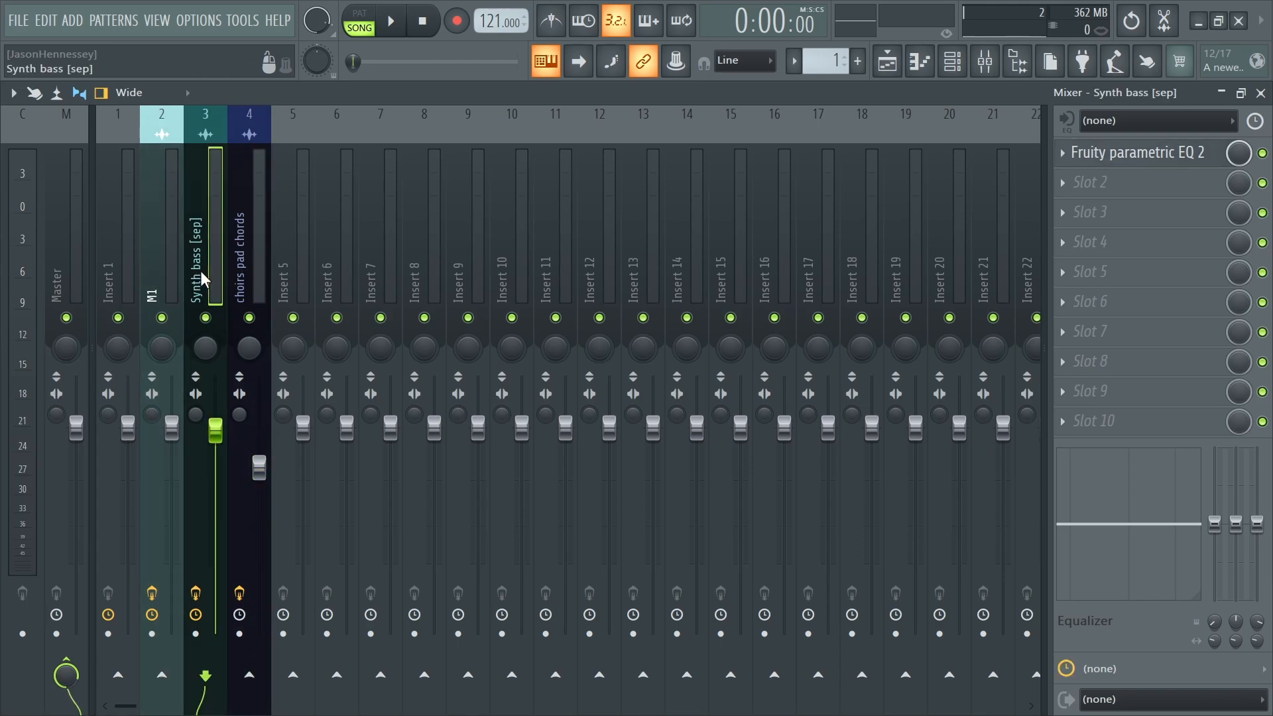
pyautogui.click(244, 271)
pyautogui.click(199, 272)
pyautogui.click(159, 277)
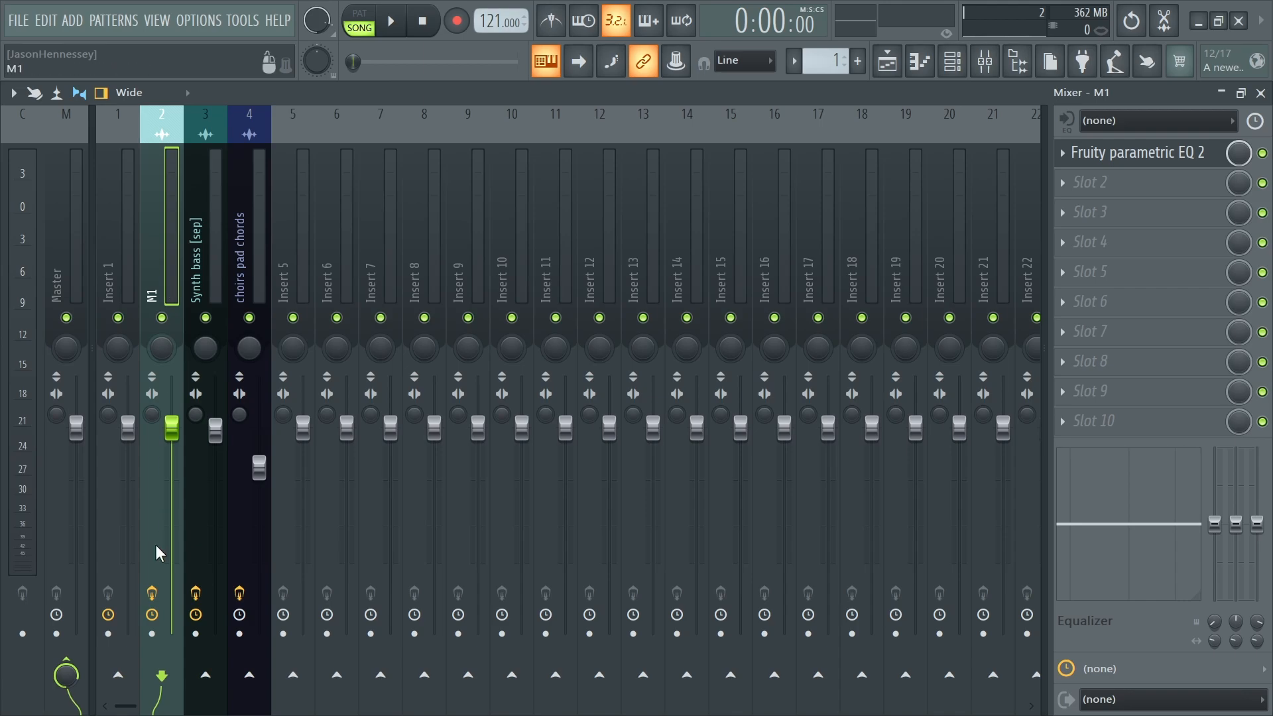
# Disable the effects on the M1, Synth bass [sep] and choirs pad chords tracks and play the song to hear it without EQ.
pyautogui.click(151, 593)
pyautogui.click(196, 592)
pyautogui.click(239, 593)
pyautogui.press('space')
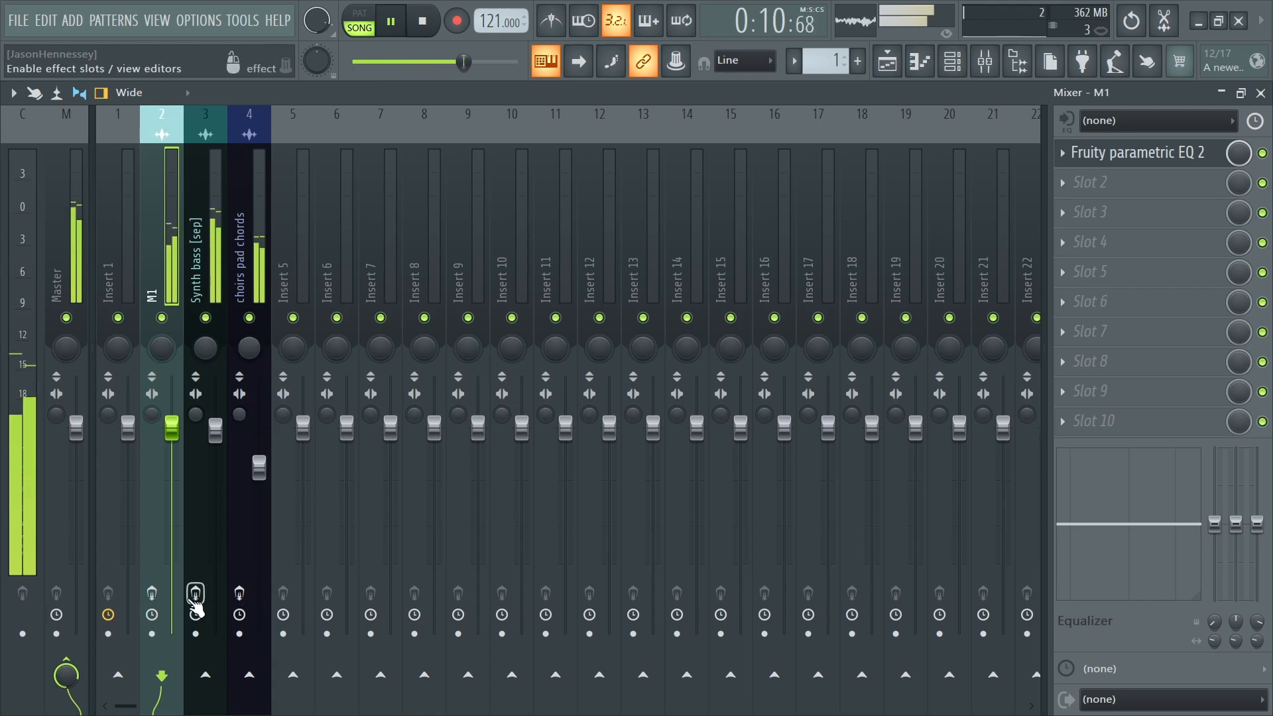
# Re-enable the effects on the M1, Synth bass [sep] and choirs pad chords tracks during playback to hear the equalized mix.
pyautogui.click(152, 592)
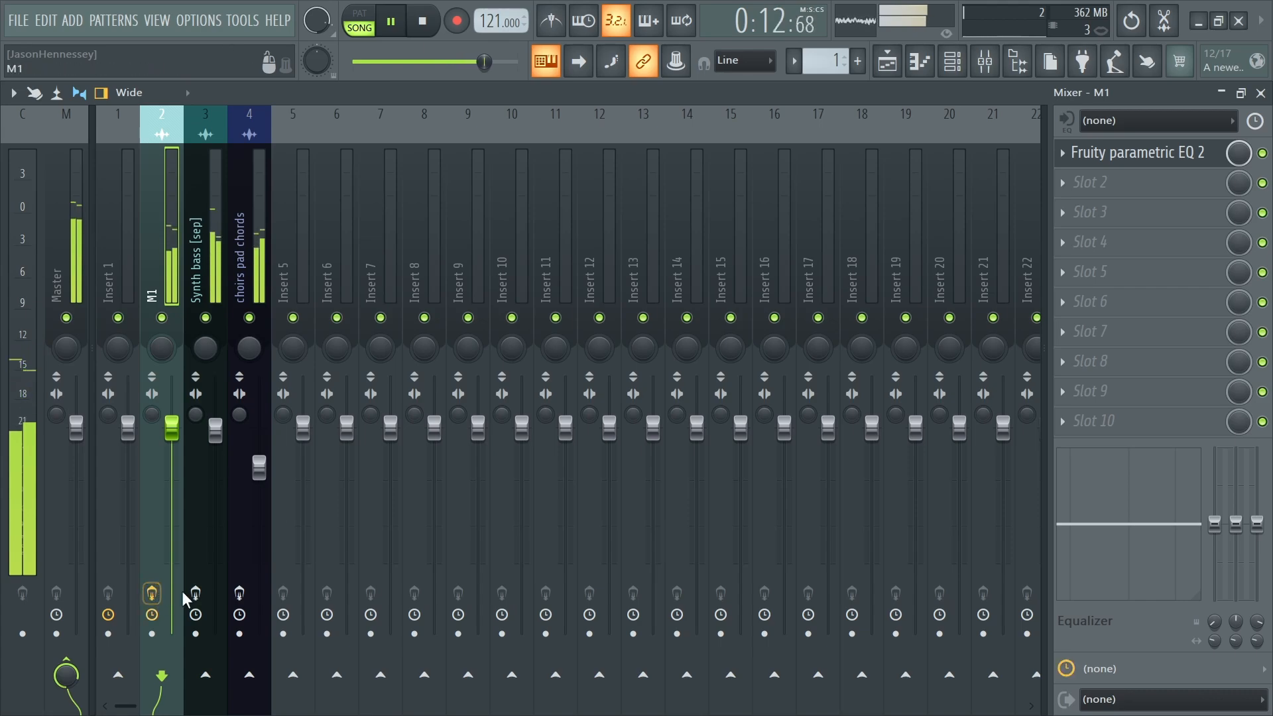
pyautogui.click(196, 592)
pyautogui.click(239, 592)
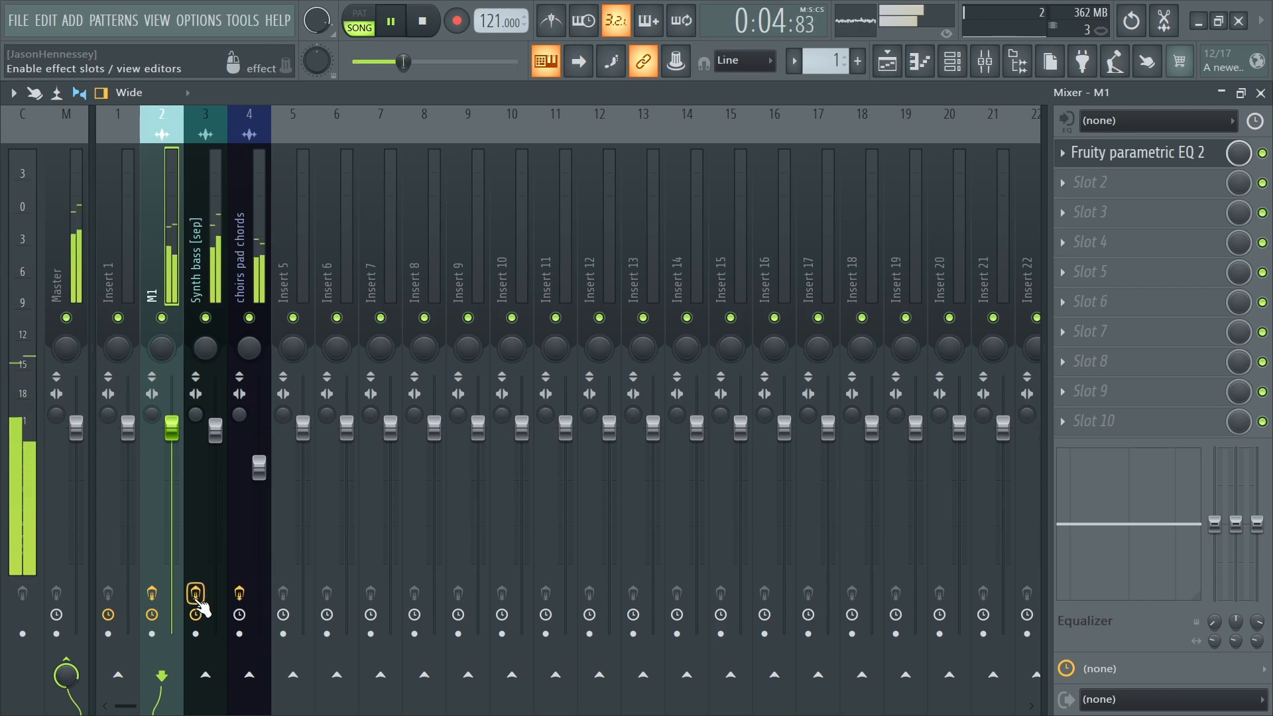
# Restart the song with the effects of all three tracks bypassed again and listen to the unprocessed mix.
pyautogui.press('space')
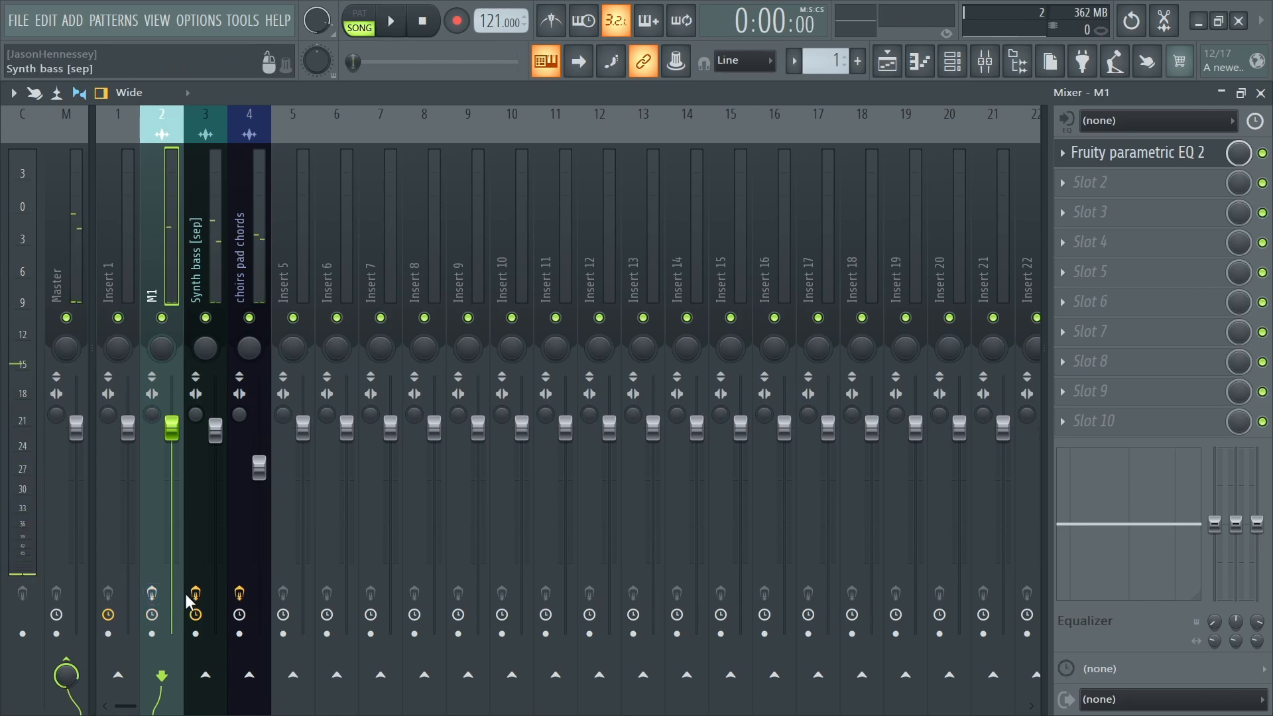
pyautogui.press('space')
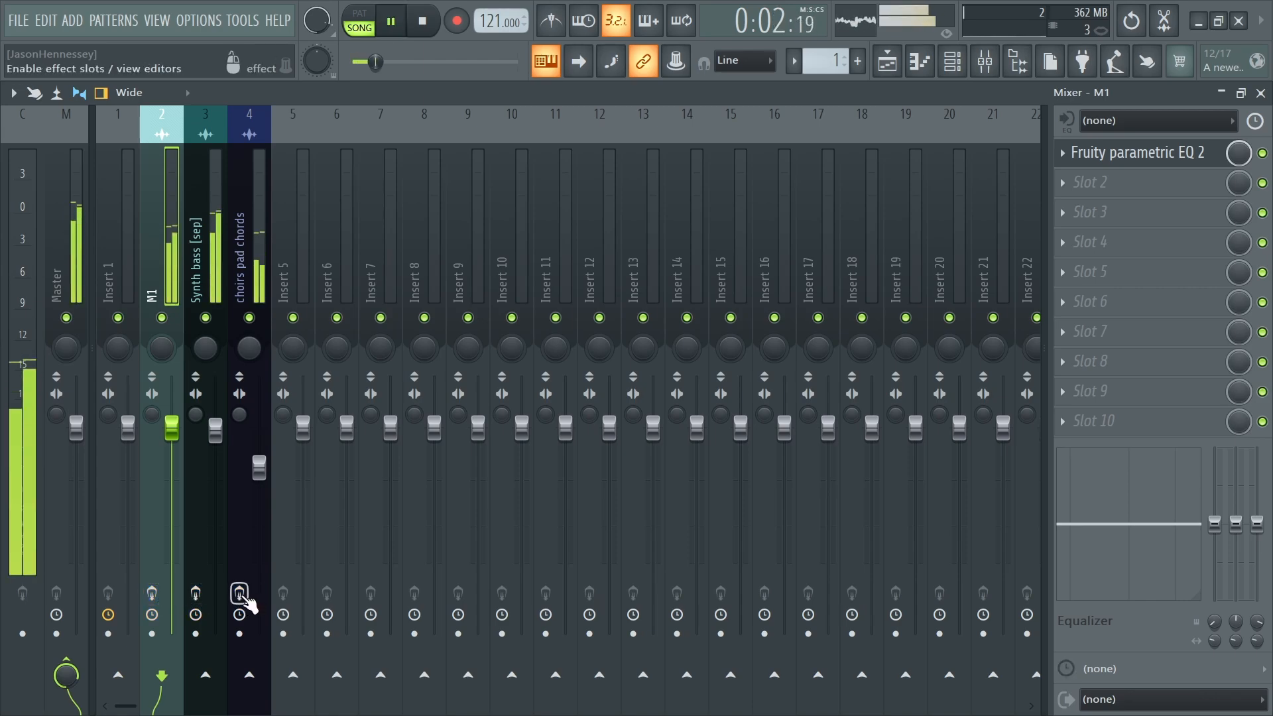
pyautogui.press('space')
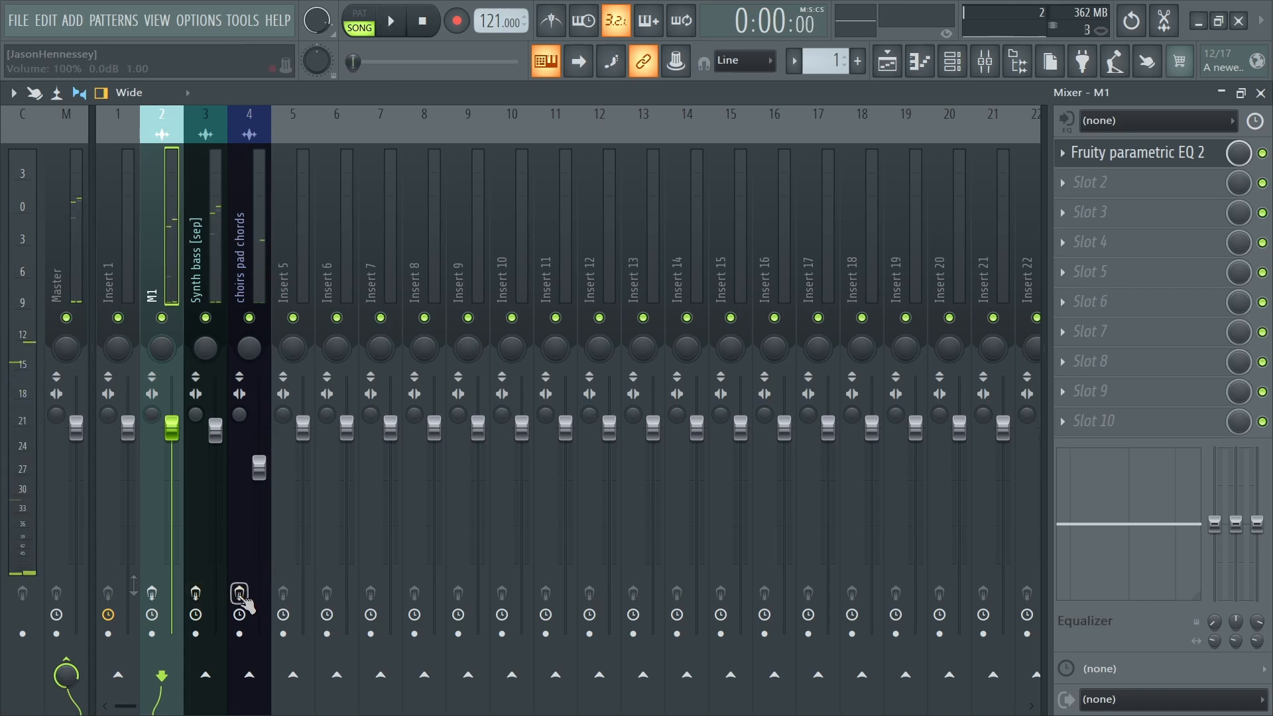
# Turn the effects of all three tracks back on, play the equalized mix and select the Synth bass [sep] track.
pyautogui.moveTo(241, 596); pyautogui.dragTo(157, 598)
pyautogui.press('space')
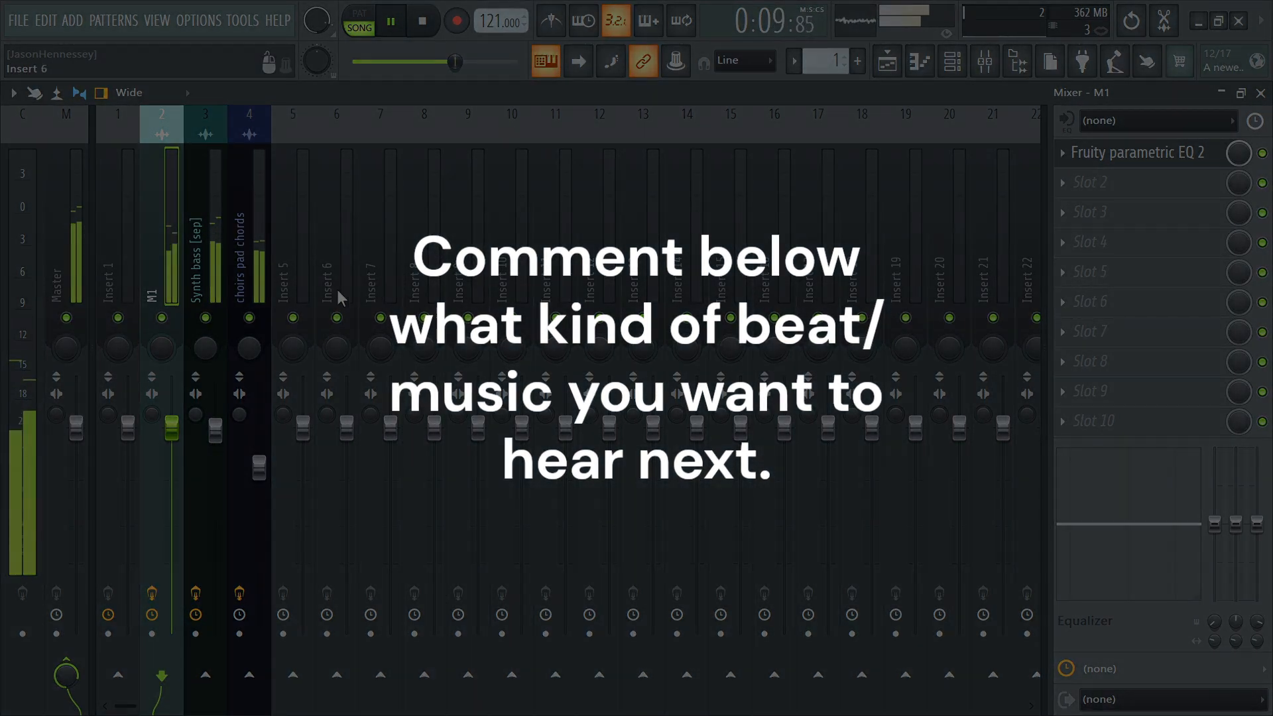
pyautogui.press('Right')
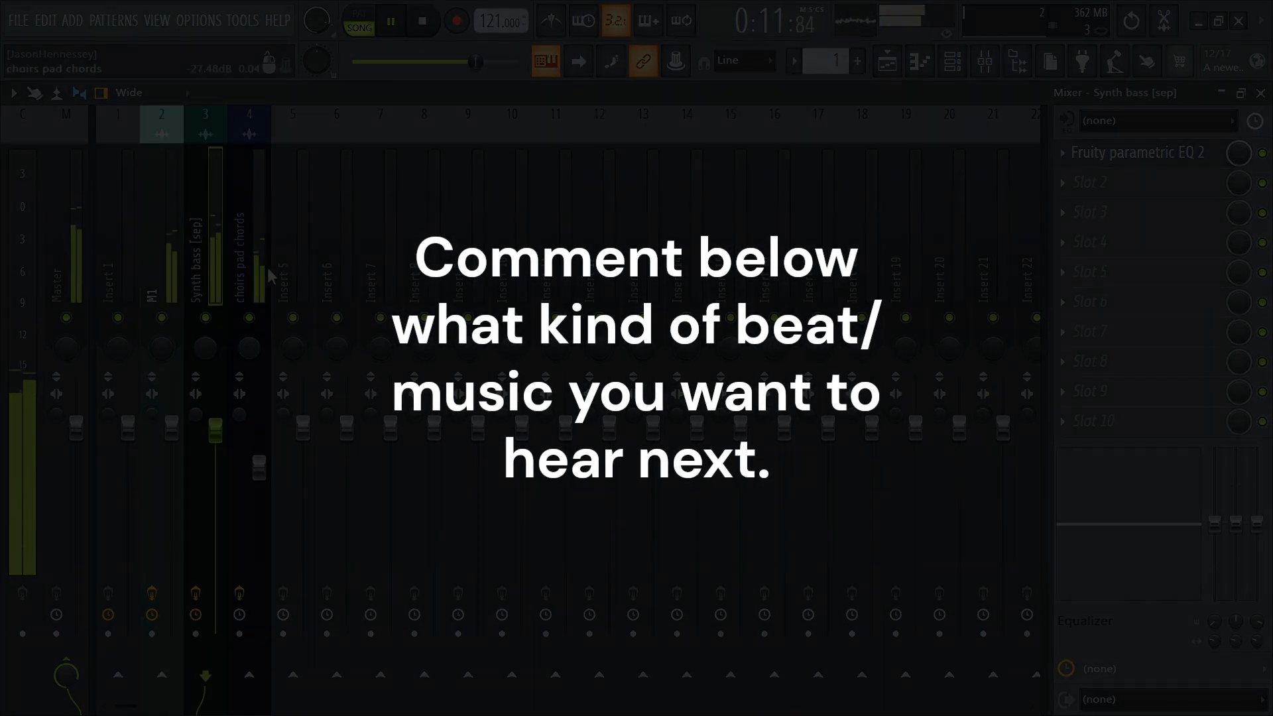